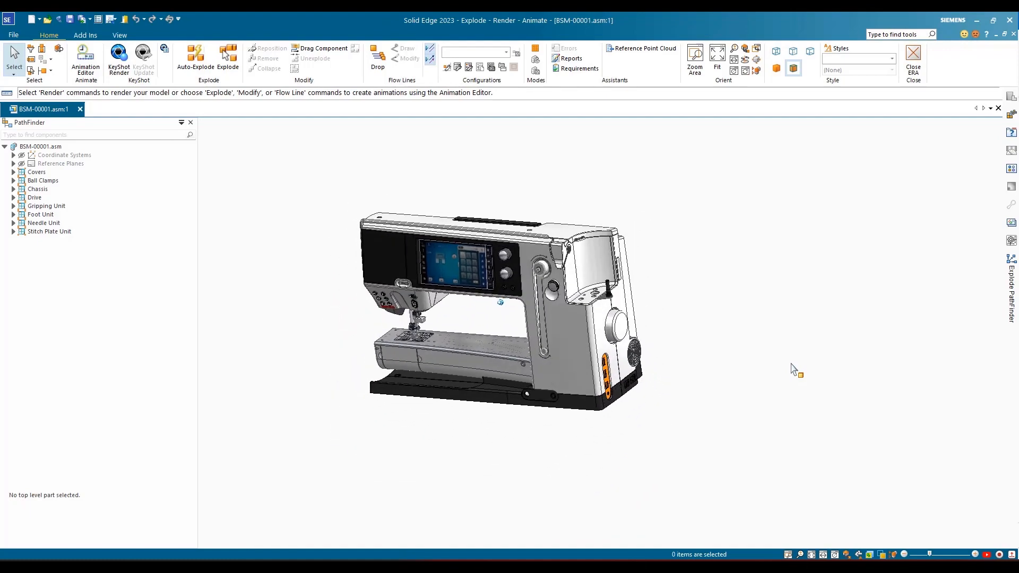
# Preview the 01-Main Frame, 06 - Motor and Motor Explosion display configurations of the sewing machine assembly one after another.
pyautogui.moveTo(767, 303); pyautogui.dragTo(789, 303, button='right')
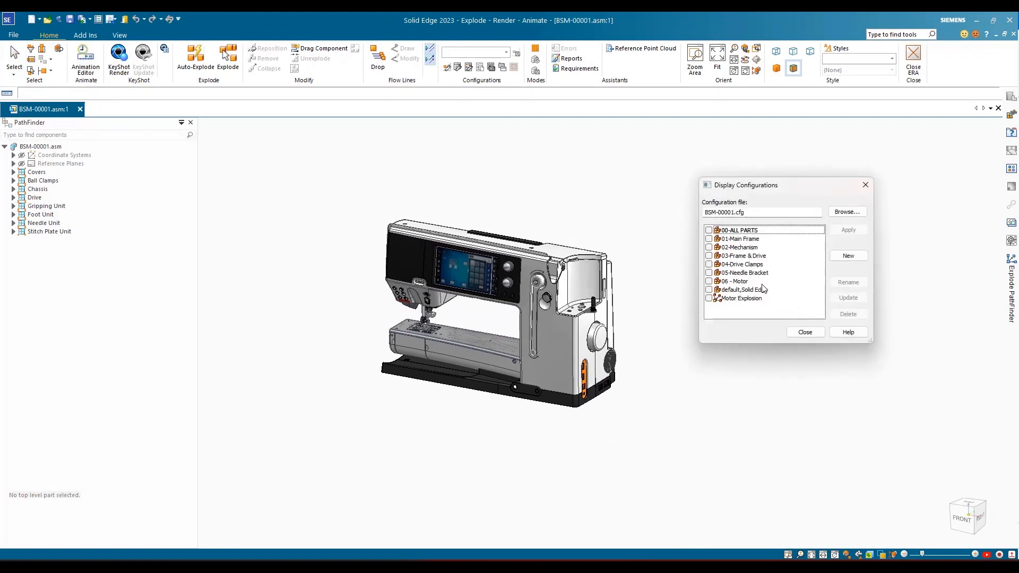
pyautogui.click(709, 238)
pyautogui.click(840, 232)
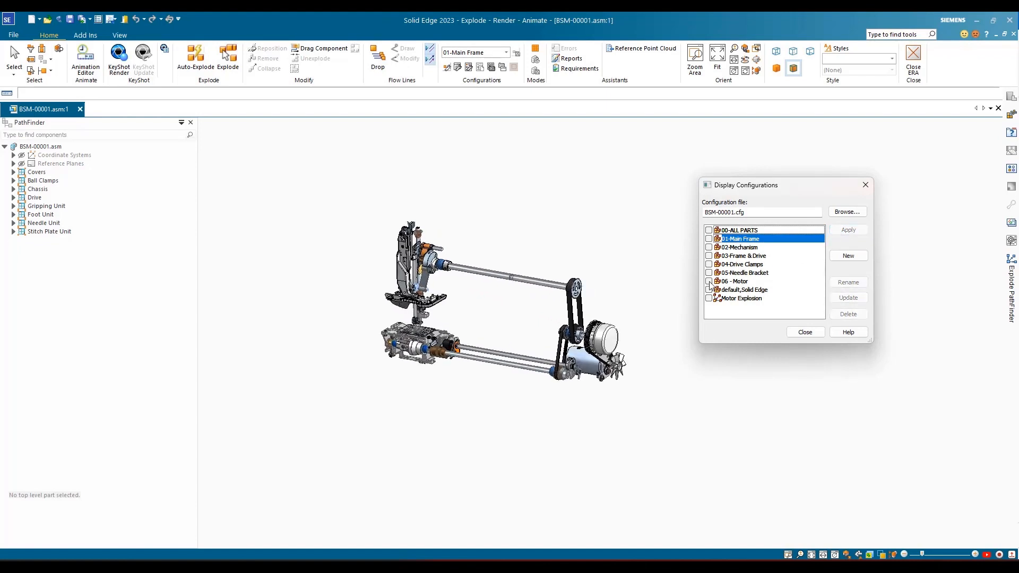
pyautogui.click(709, 282)
pyautogui.click(853, 232)
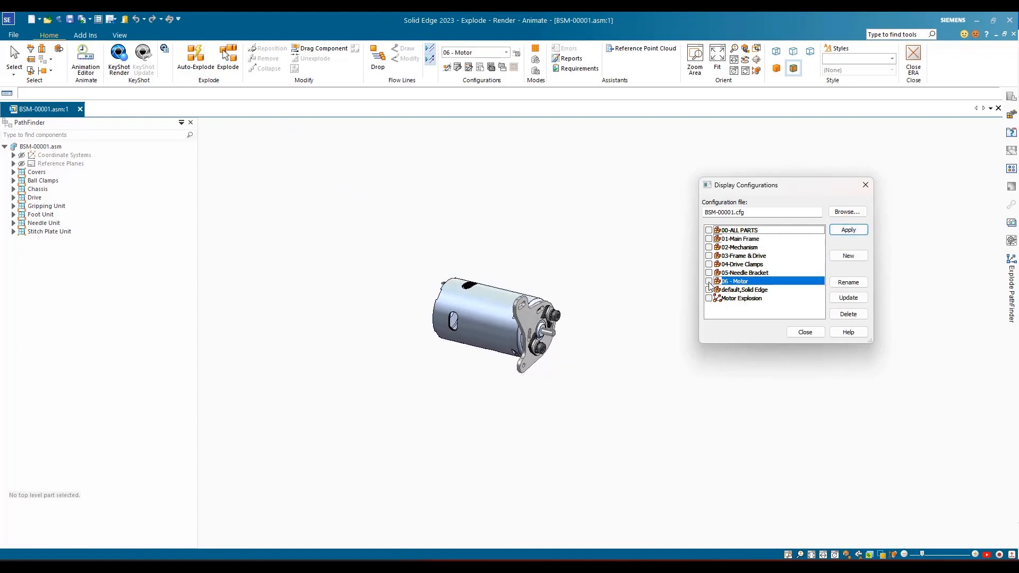
pyautogui.click(709, 298)
pyautogui.click(851, 234)
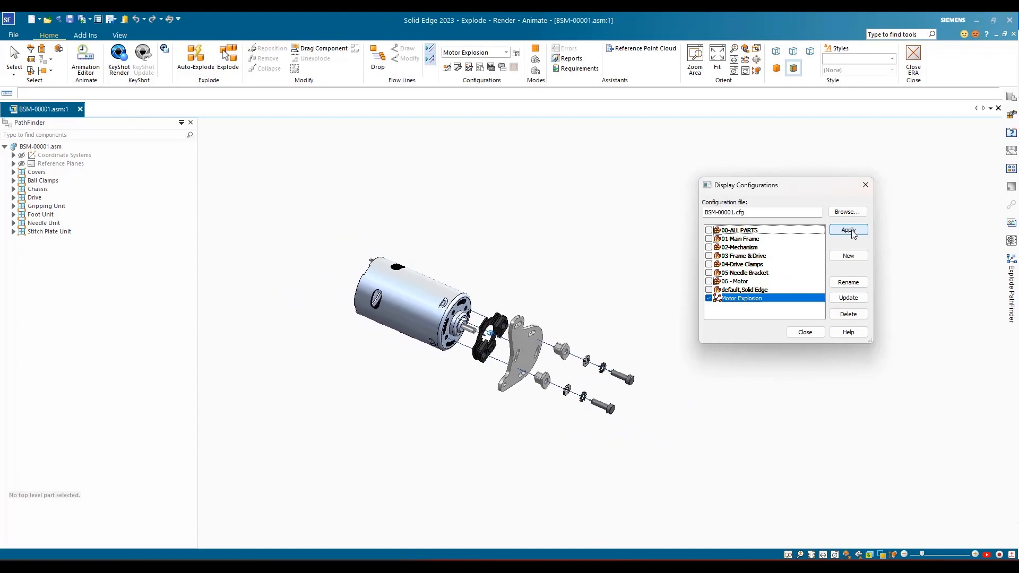
# Apply the 00-ALL PARTS display configuration to the assembly and close the Display Configurations dialog.
pyautogui.click(709, 298)
pyautogui.click(709, 230)
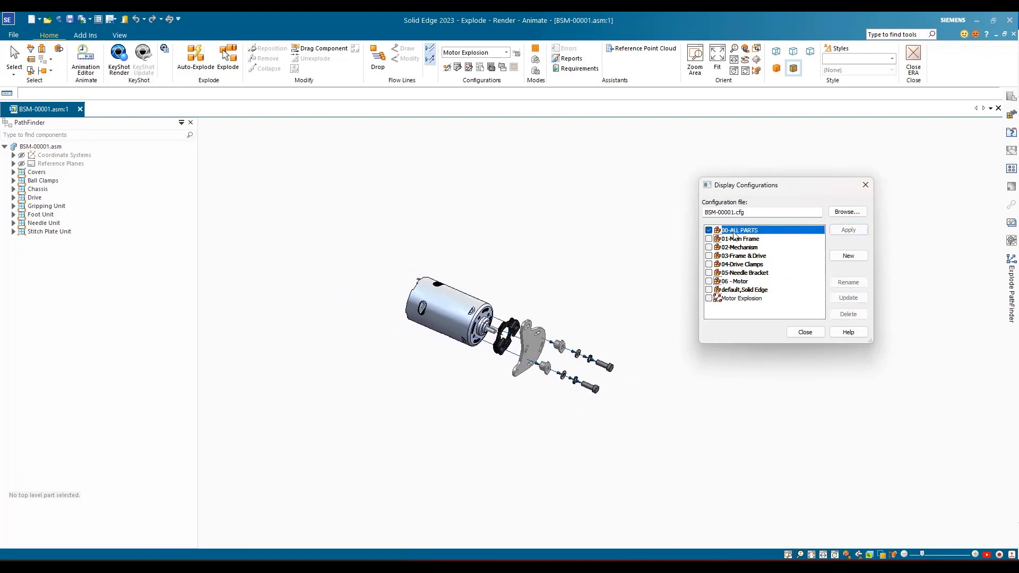
pyautogui.click(844, 231)
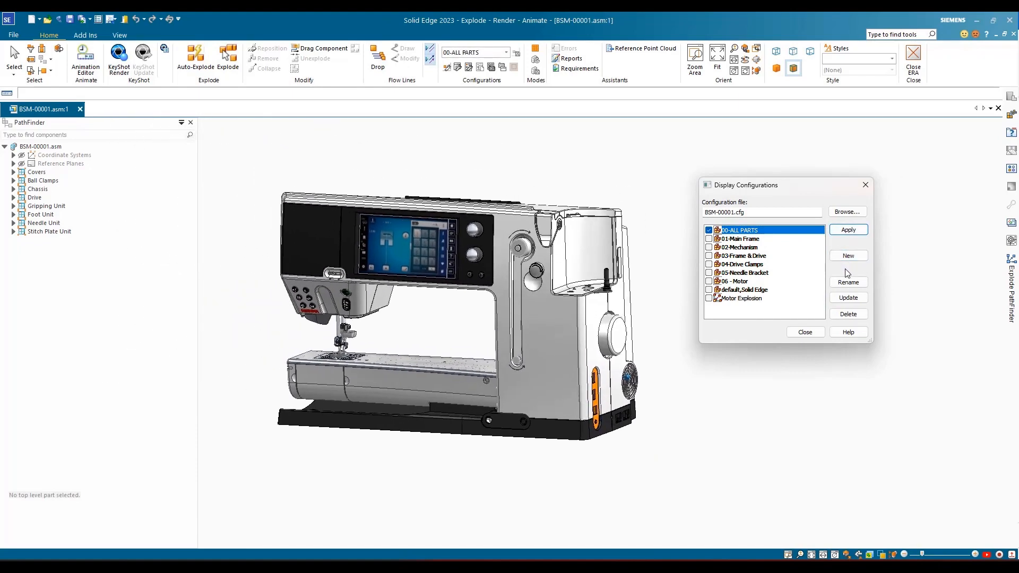
pyautogui.click(805, 333)
pyautogui.moveTo(797, 304); pyautogui.dragTo(799, 276, button='middle')
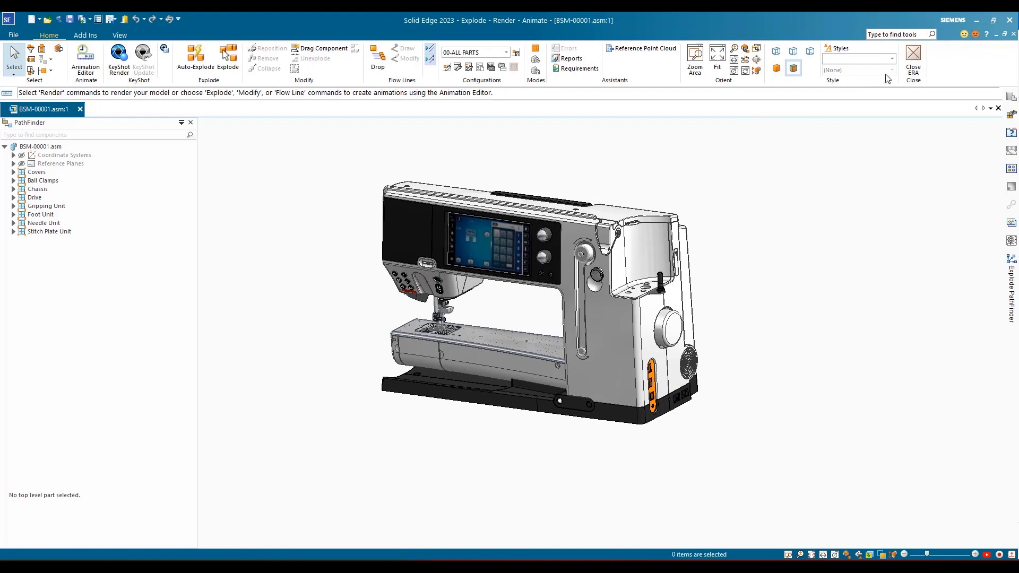
# Leave the Explode-Render-Animate environment and send the assembly to Solid Edge 3D Publishing.
pyautogui.click(913, 56)
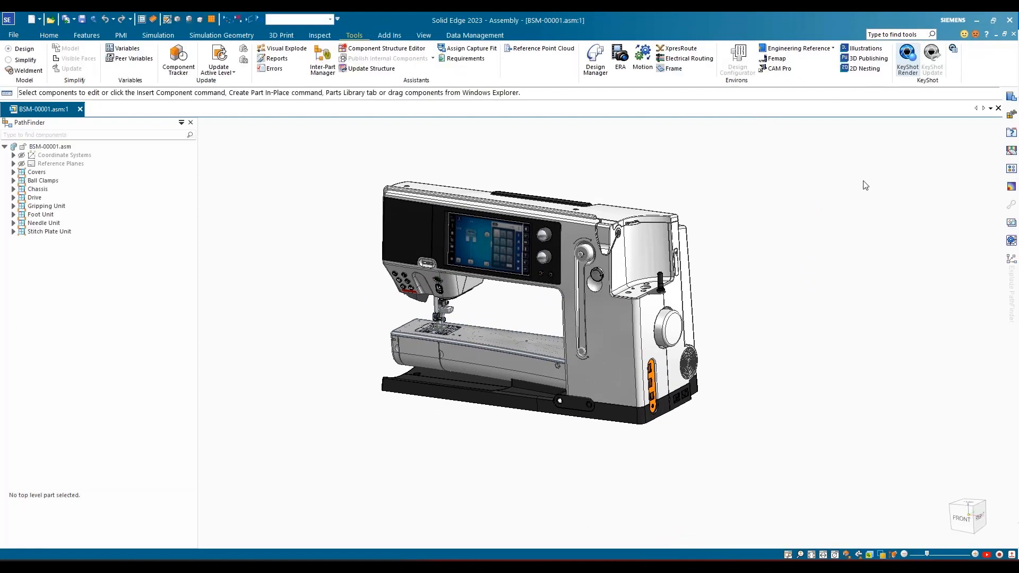
pyautogui.click(864, 58)
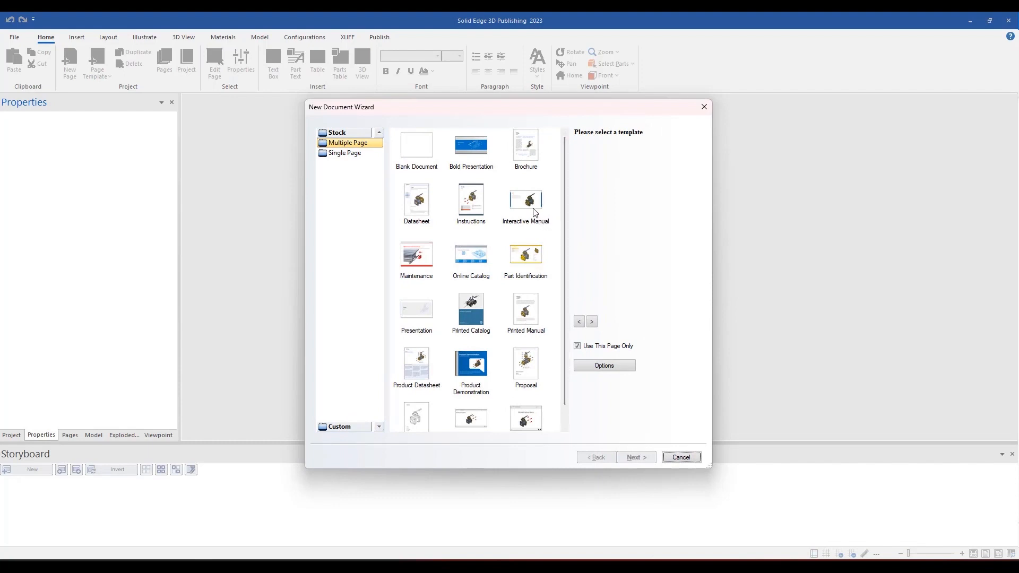
# Select the multiple-page Work Instructions HD template for the new document and preview its pages.
pyautogui.scroll(-2, 560, 282)
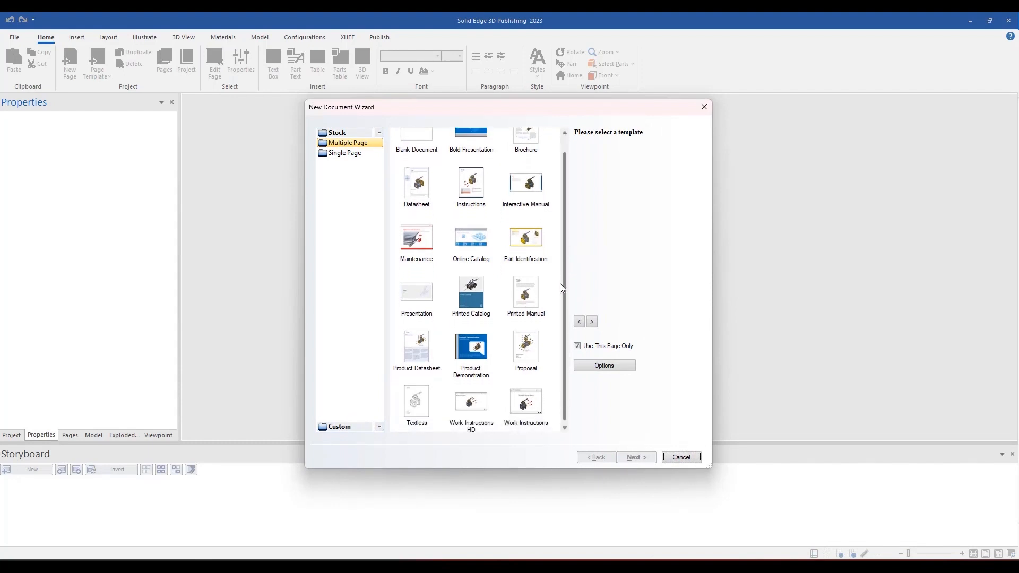
pyautogui.click(473, 400)
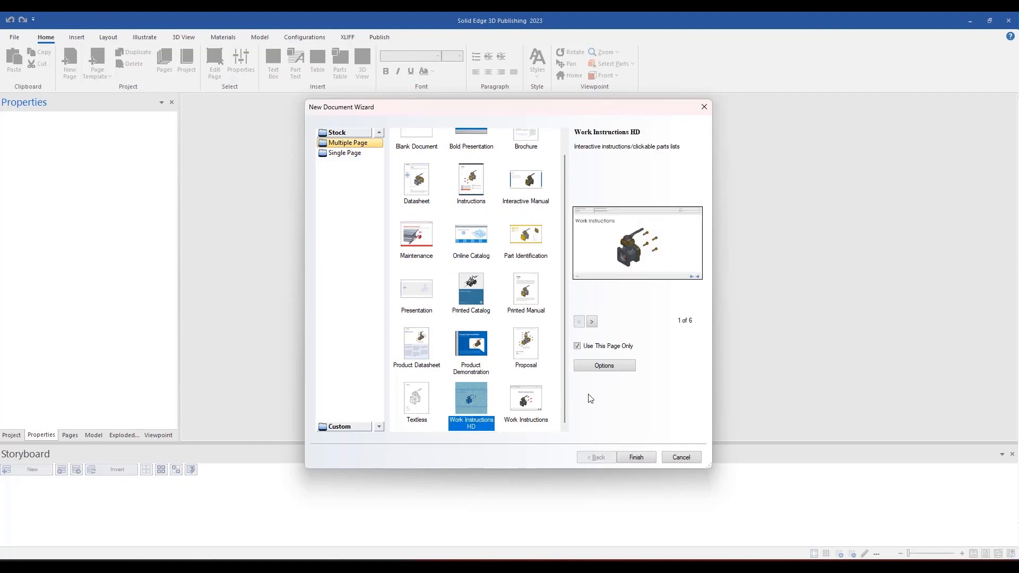
pyautogui.click(593, 322)
pyautogui.click(592, 322)
pyautogui.click(592, 322)
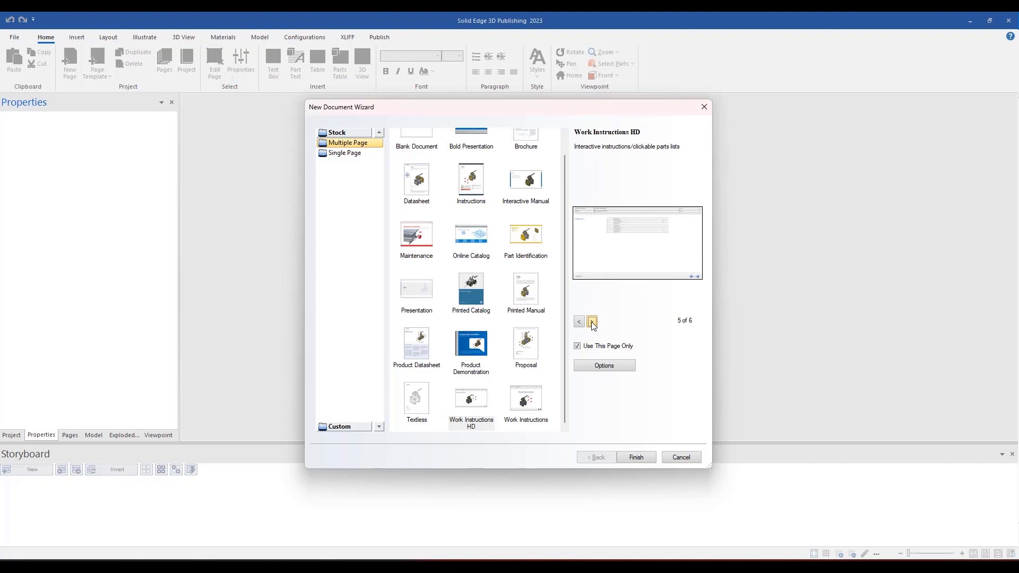
pyautogui.click(579, 322)
pyautogui.click(577, 322)
pyautogui.click(577, 322)
pyautogui.click(577, 322)
# Turn off Use This Page Only for the template and open its import options.
pyautogui.click(577, 346)
pyautogui.click(603, 366)
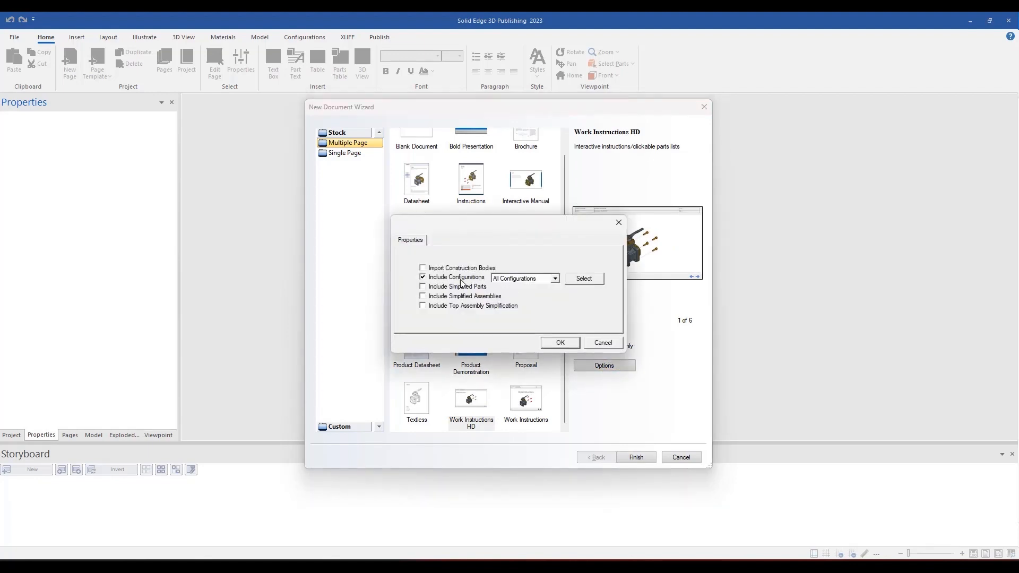
# Switch the included configurations to Select Configurations and accept all the configurations listed there.
pyautogui.click(556, 279)
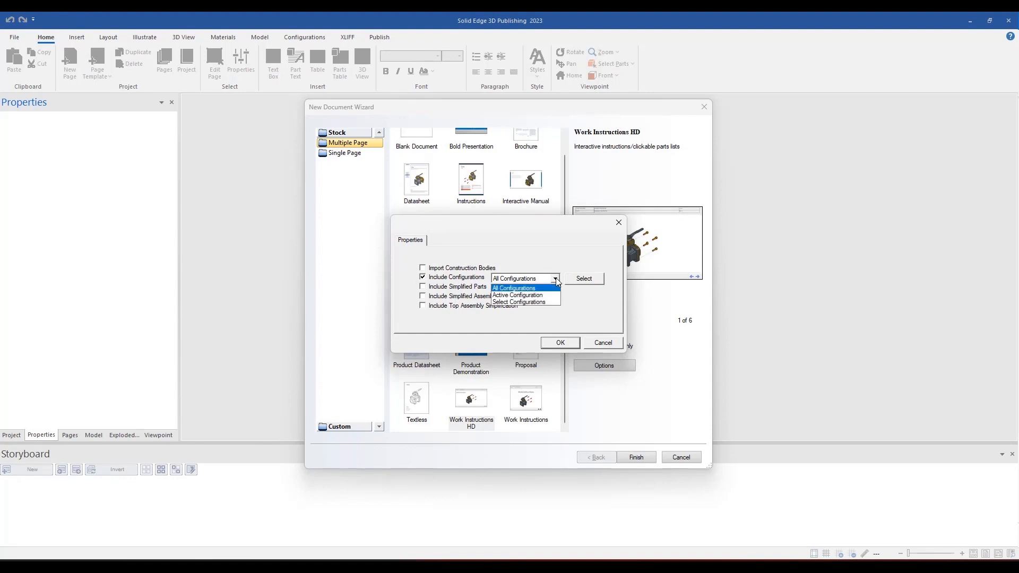
pyautogui.click(535, 302)
pyautogui.click(584, 278)
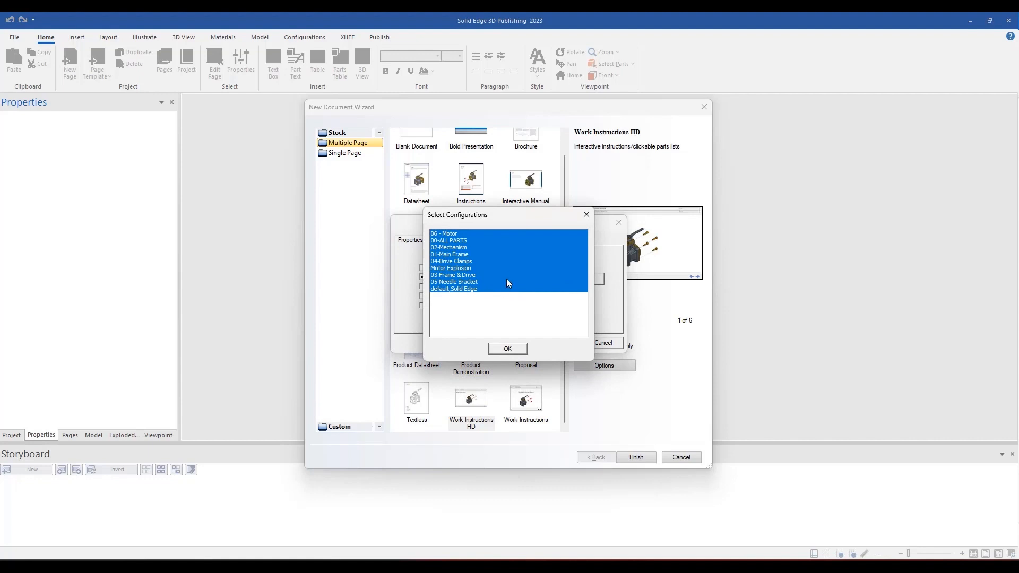
pyautogui.click(508, 348)
# Set the import to include All Configurations and finish creating the work instructions document.
pyautogui.click(556, 280)
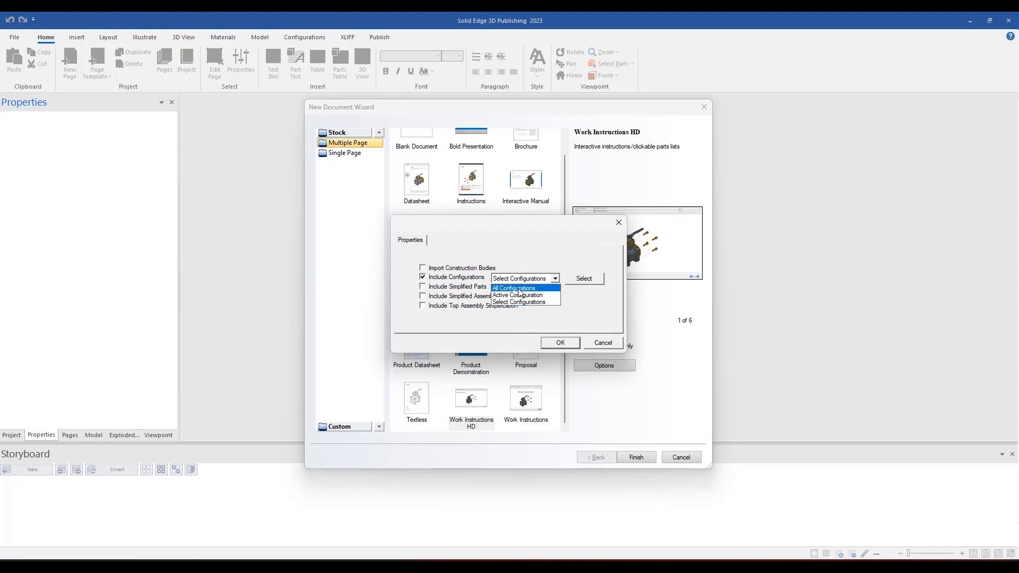
pyautogui.click(520, 289)
pyautogui.click(560, 343)
pyautogui.click(644, 459)
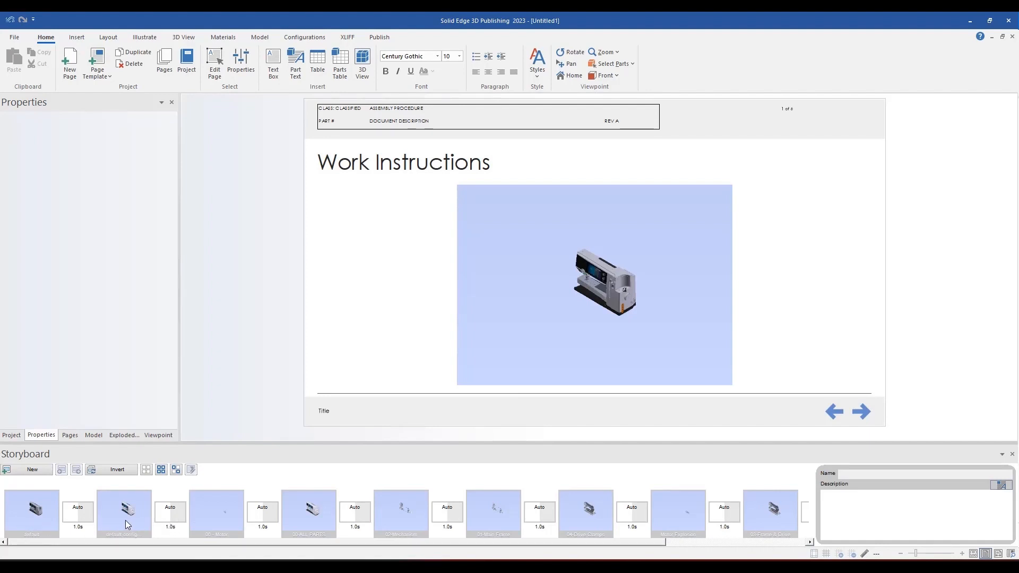
# Preview the default, default configuration and 06 - Motor illustrations in the storyboard, showing the motor in the Home view.
pyautogui.click(31, 517)
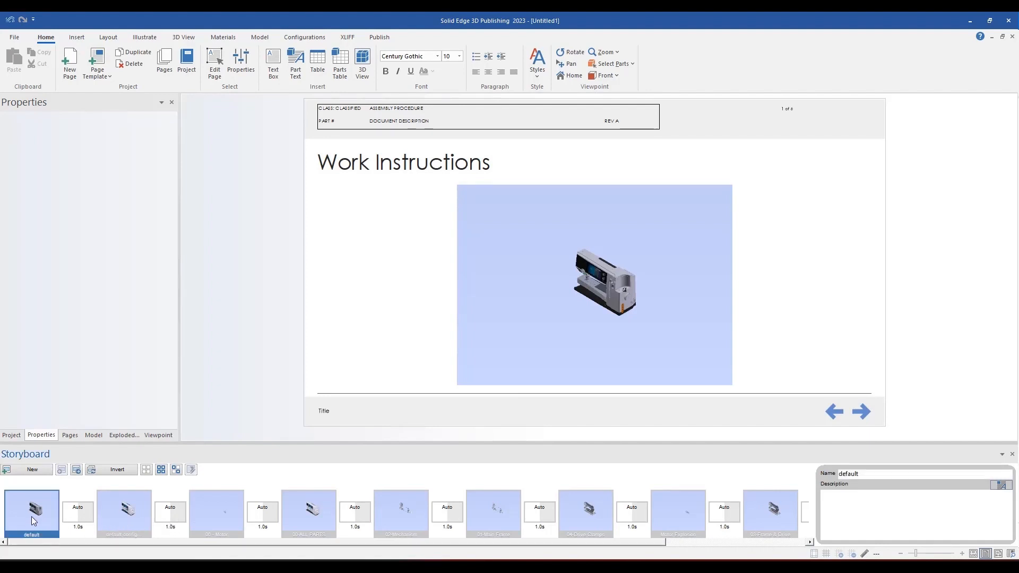
pyautogui.click(118, 514)
pyautogui.click(231, 516)
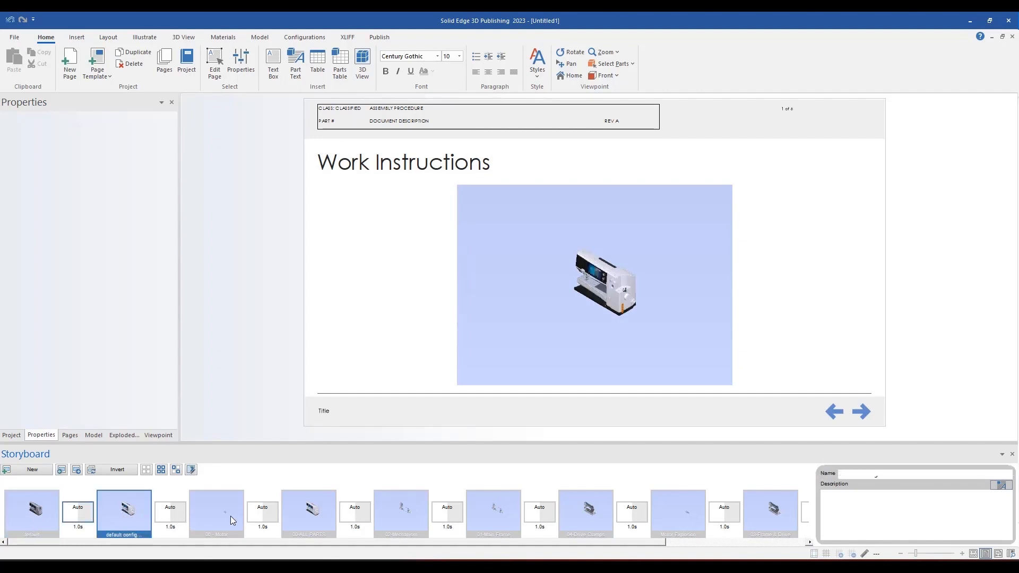
pyautogui.click(571, 75)
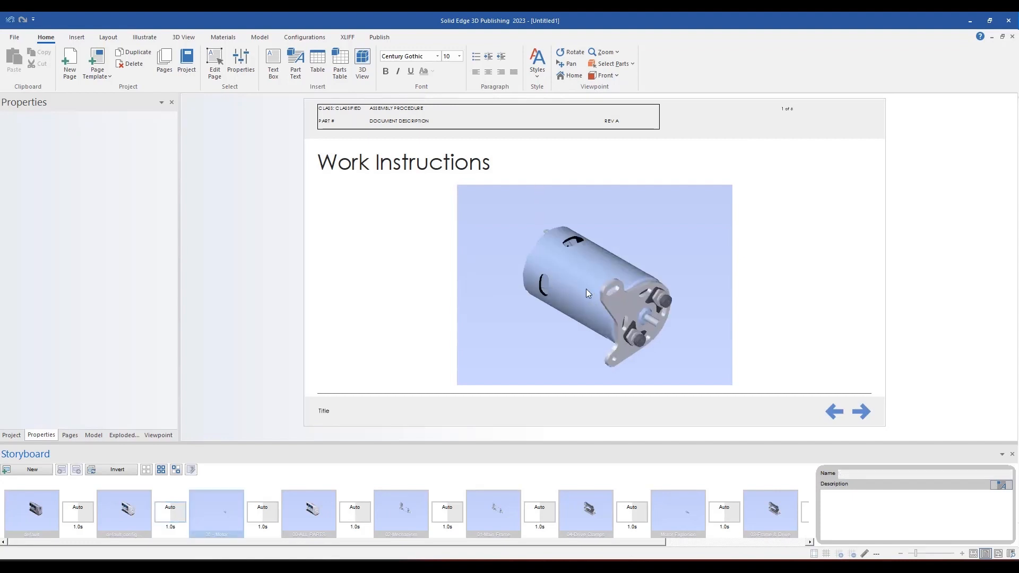
# Examine the Motor Explosion illustration in the Home view and return to the default configuration illustration.
pyautogui.click(669, 519)
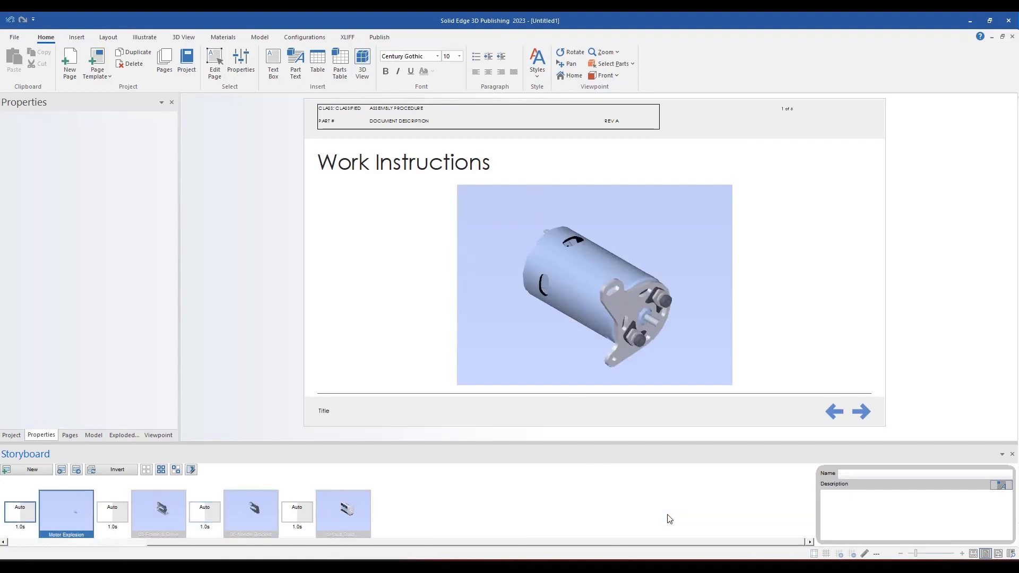
pyautogui.click(568, 79)
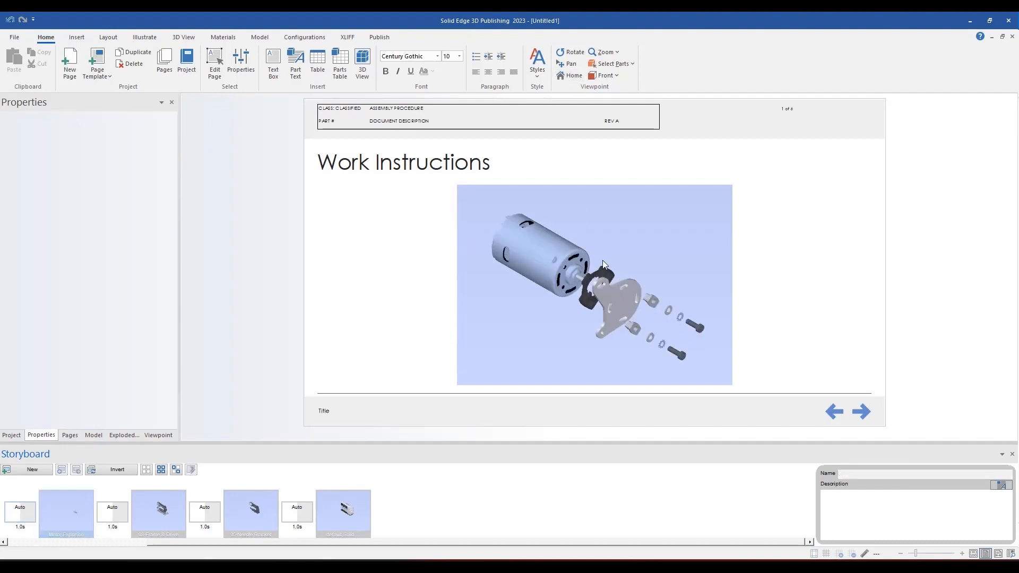
pyautogui.moveTo(568, 301)
pyautogui.mouseDown(button='middle')
pyautogui.moveTo(557, 270)
pyautogui.moveTo(583, 241)
pyautogui.moveTo(576, 297)
pyautogui.moveTo(610, 289)
pyautogui.moveTo(569, 303)
pyautogui.mouseUp(button='middle')
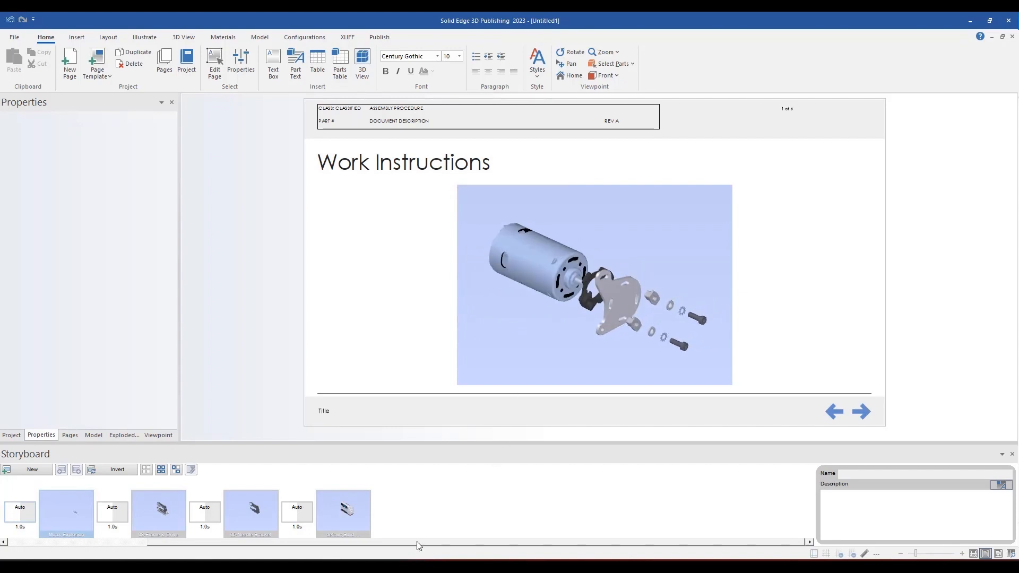
pyautogui.moveTo(415, 543); pyautogui.dragTo(169, 543)
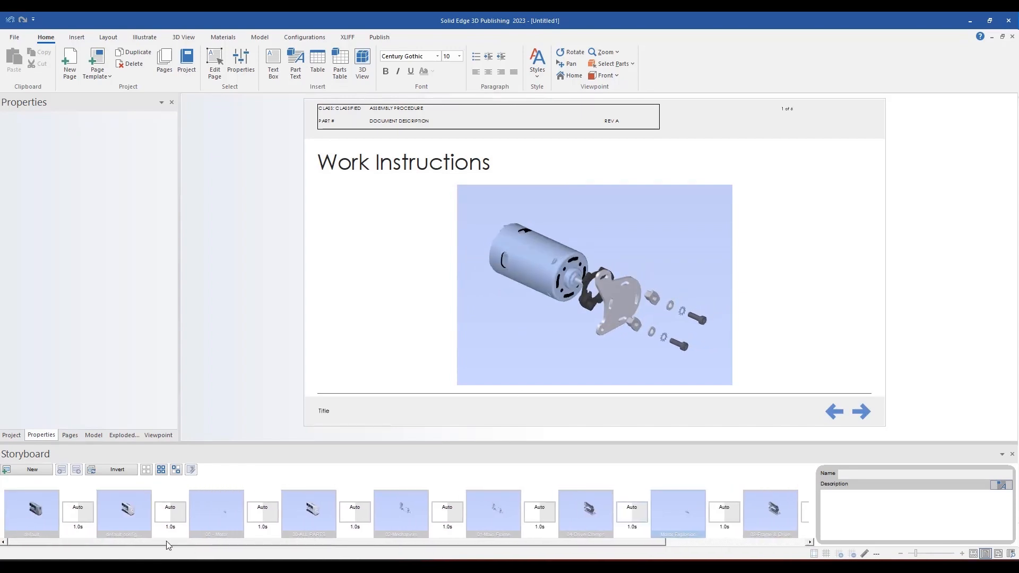
pyautogui.click(130, 521)
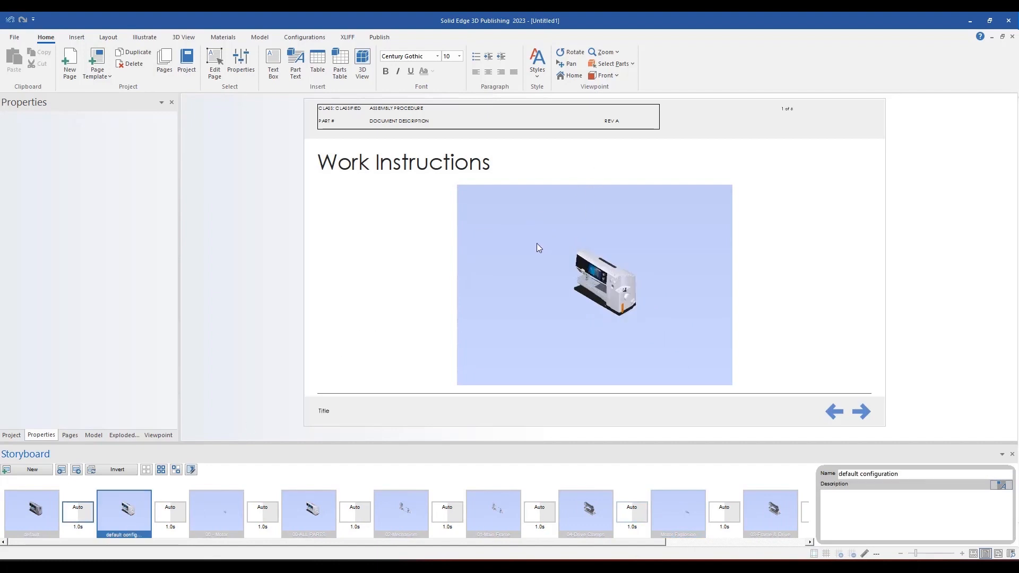
# Review the document's Table of Contents, Instructions and Clickable Parts List pages.
pyautogui.click(70, 435)
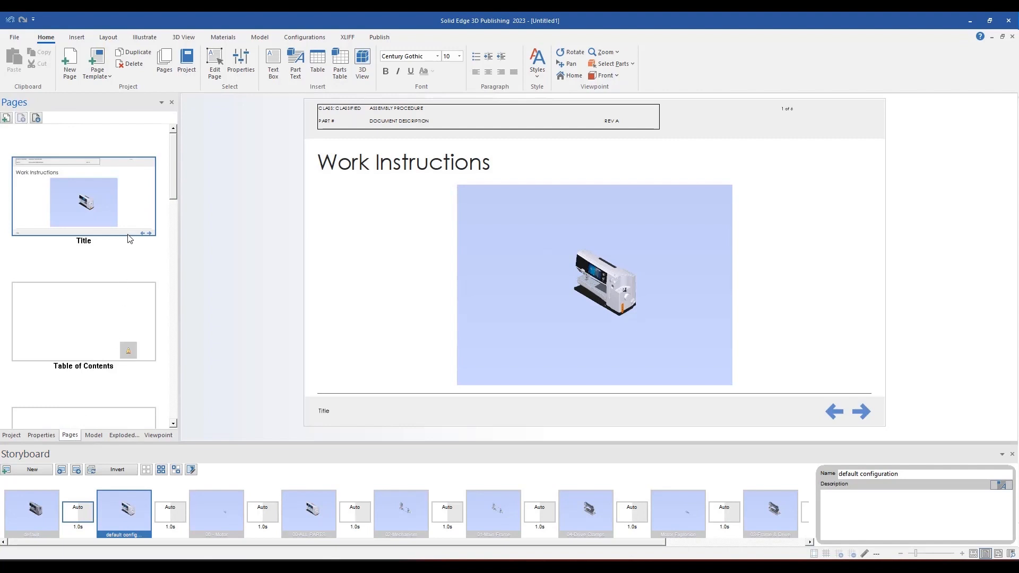
pyautogui.scroll(-3, 129, 238)
pyautogui.click(121, 251)
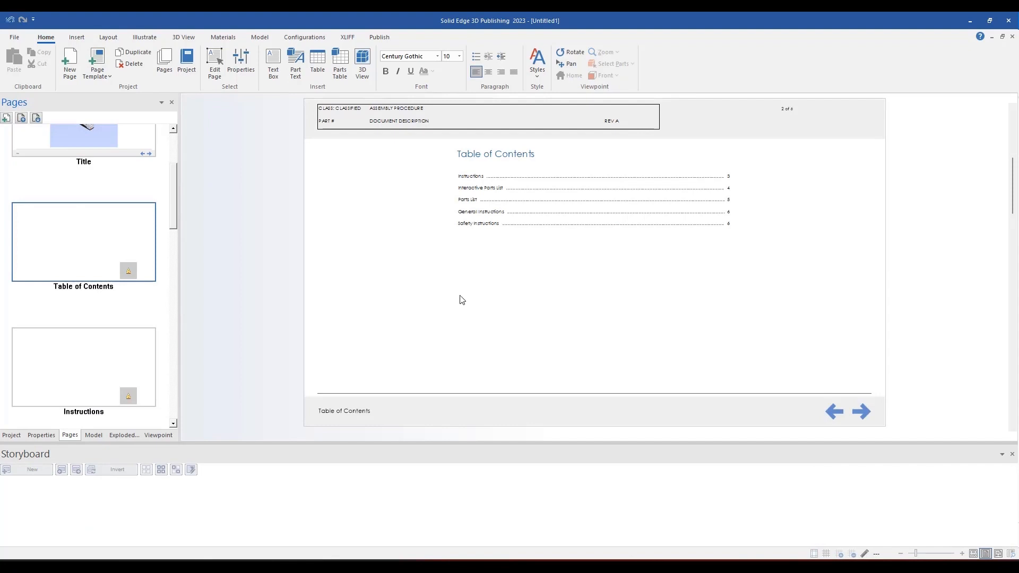
pyautogui.click(88, 371)
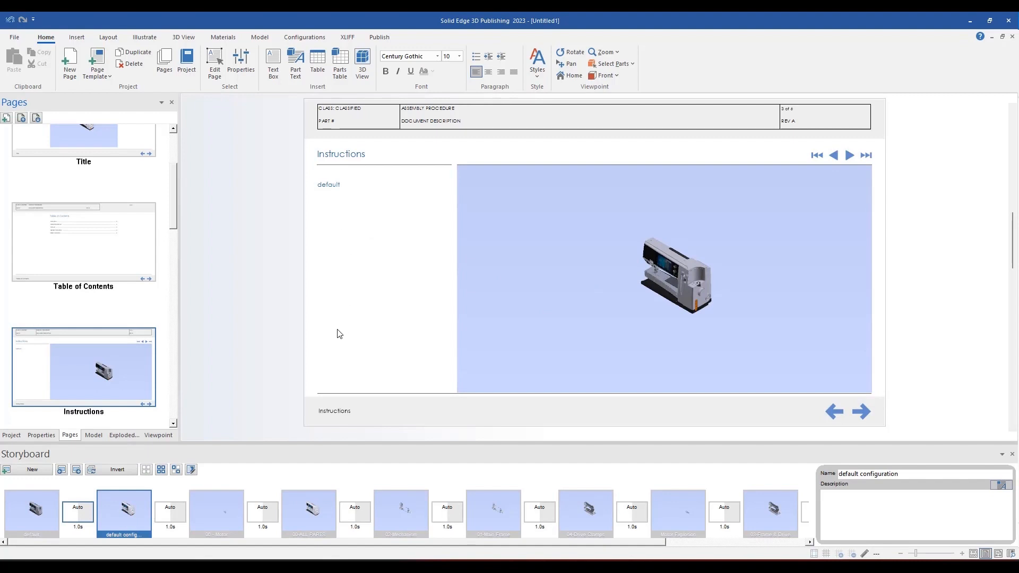
pyautogui.click(172, 423)
pyautogui.click(172, 423)
pyautogui.click(173, 423)
pyautogui.click(173, 423)
pyautogui.click(172, 423)
pyautogui.click(115, 354)
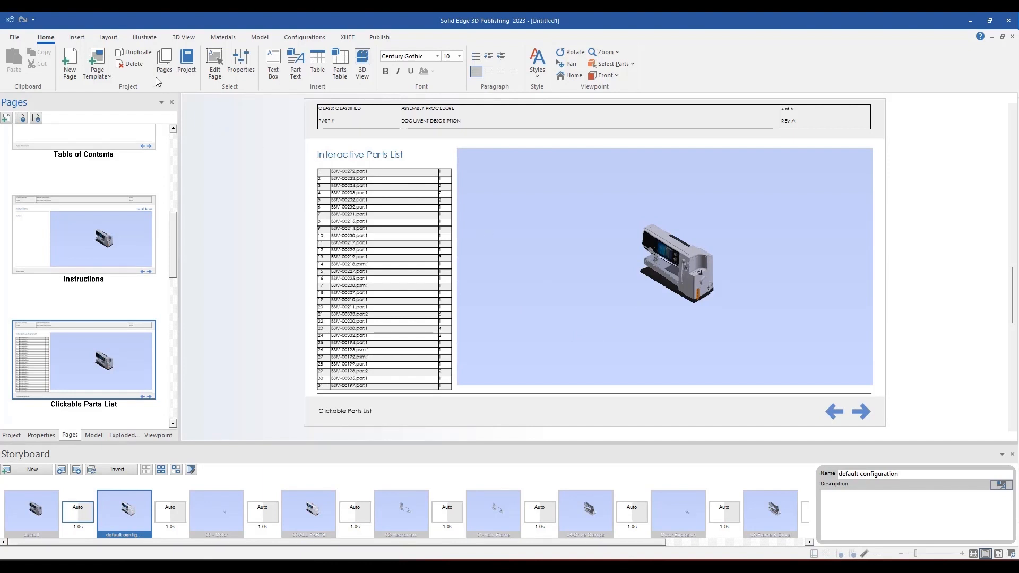
# Create a new storyboard named MOTOR.
pyautogui.click(145, 36)
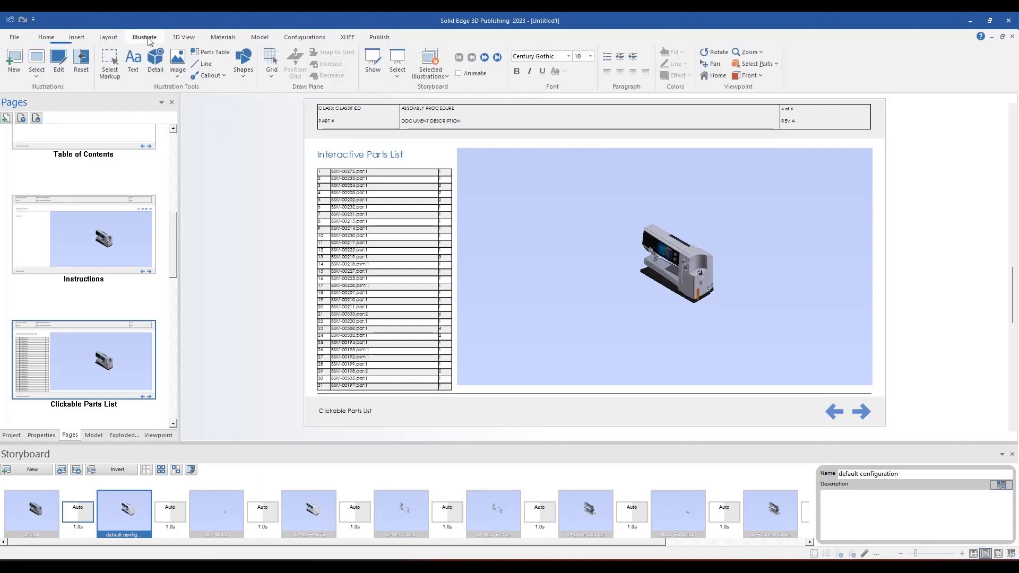
pyautogui.click(397, 81)
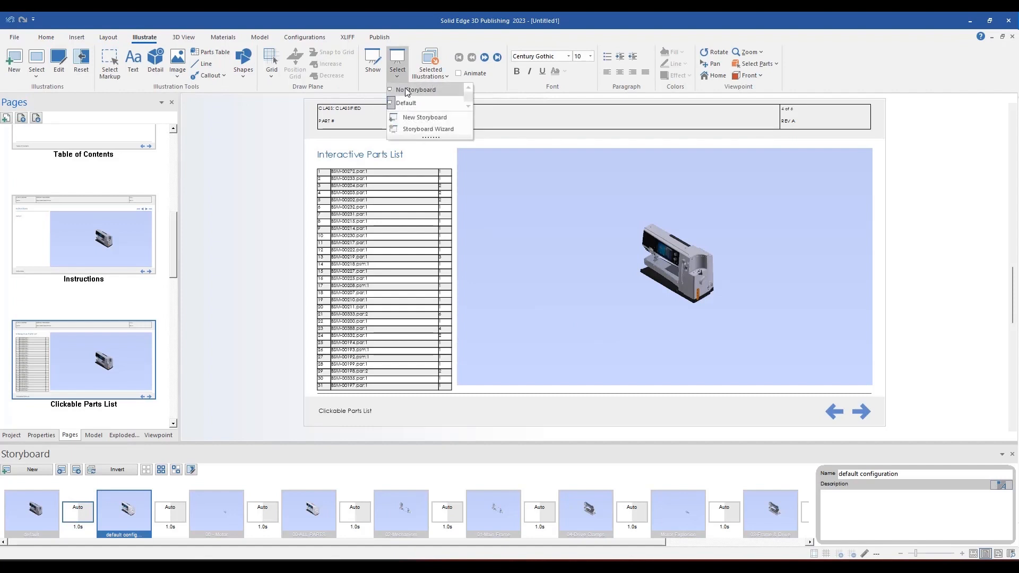
pyautogui.click(417, 118)
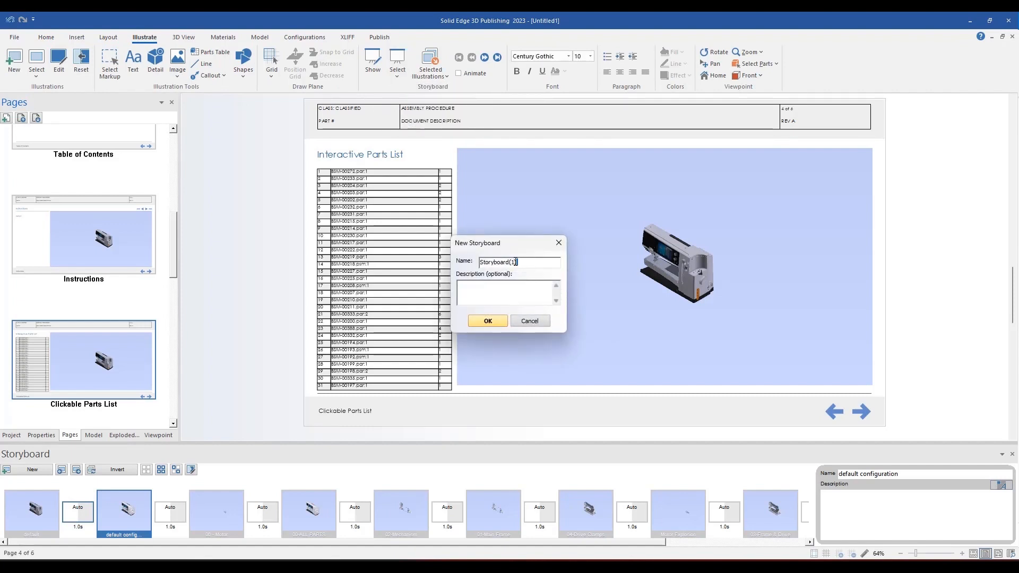
pyautogui.write('MOTOR')
pyautogui.click(487, 321)
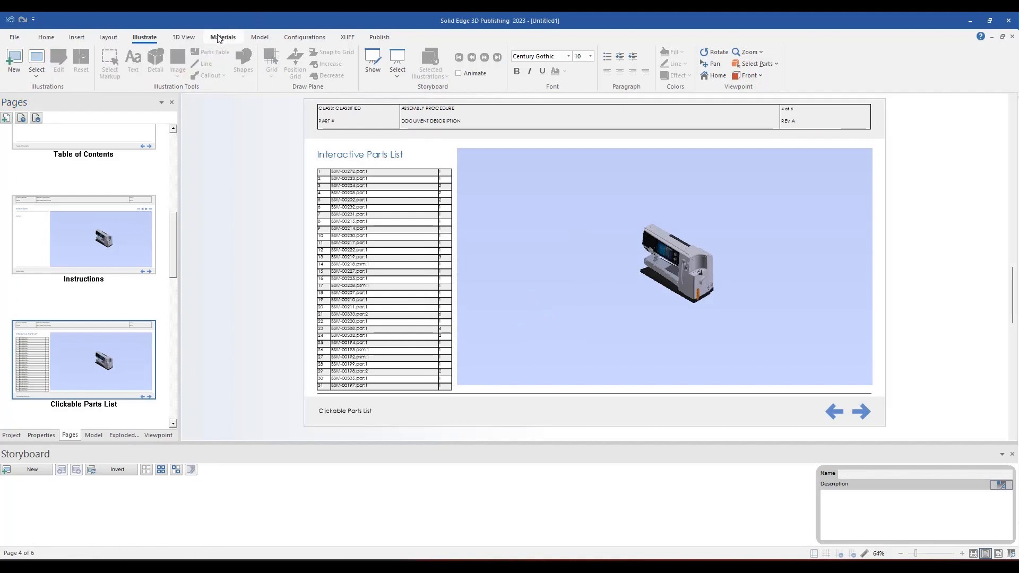
# Display the Motor Explosion configuration and create a new illustration of it named ASSEMBLED at the end of the storyboard.
pyautogui.click(291, 40)
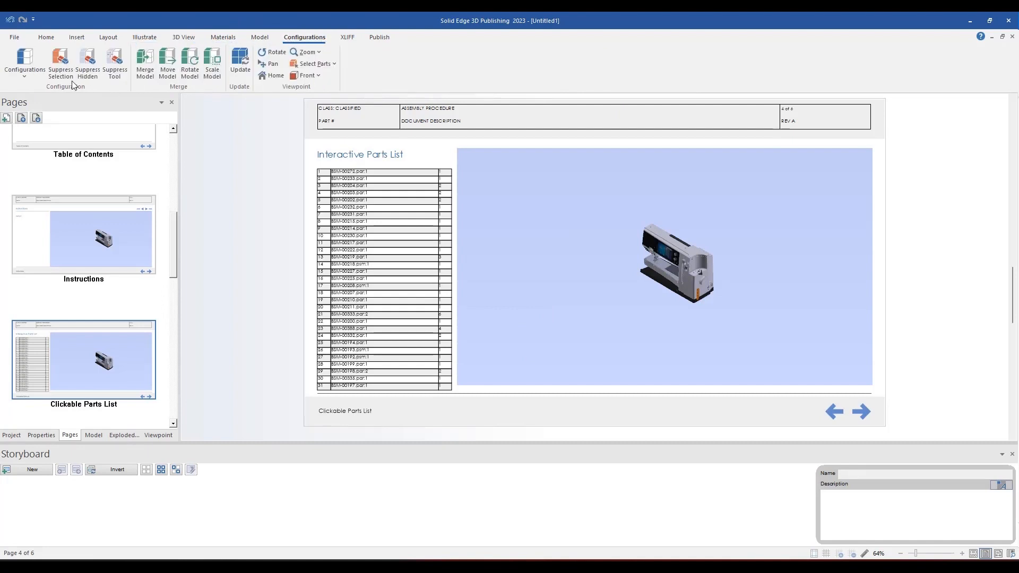
pyautogui.click(24, 74)
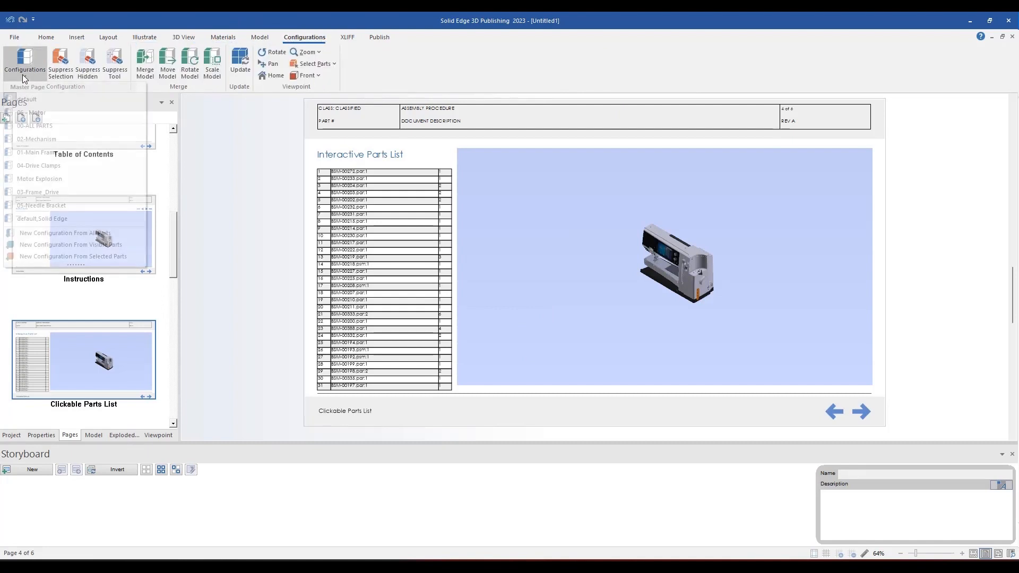
pyautogui.click(30, 180)
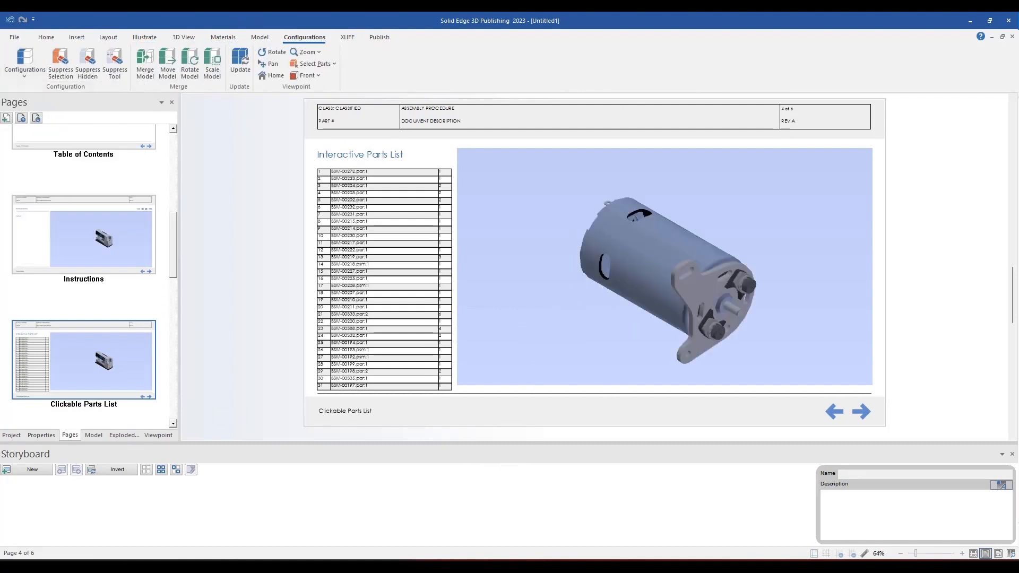
pyautogui.click(33, 470)
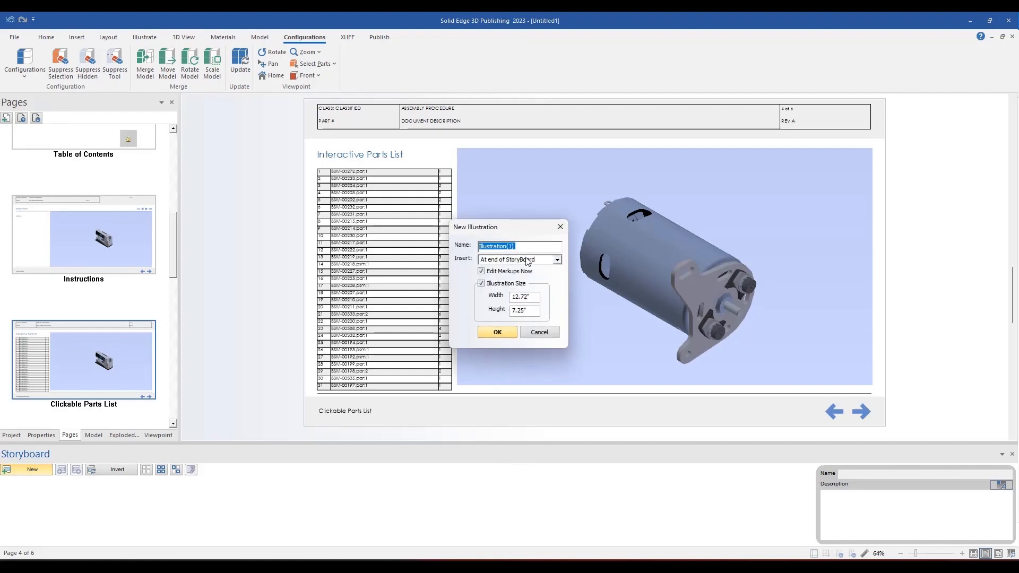
pyautogui.write('ASSEMBLED')
pyautogui.click(497, 331)
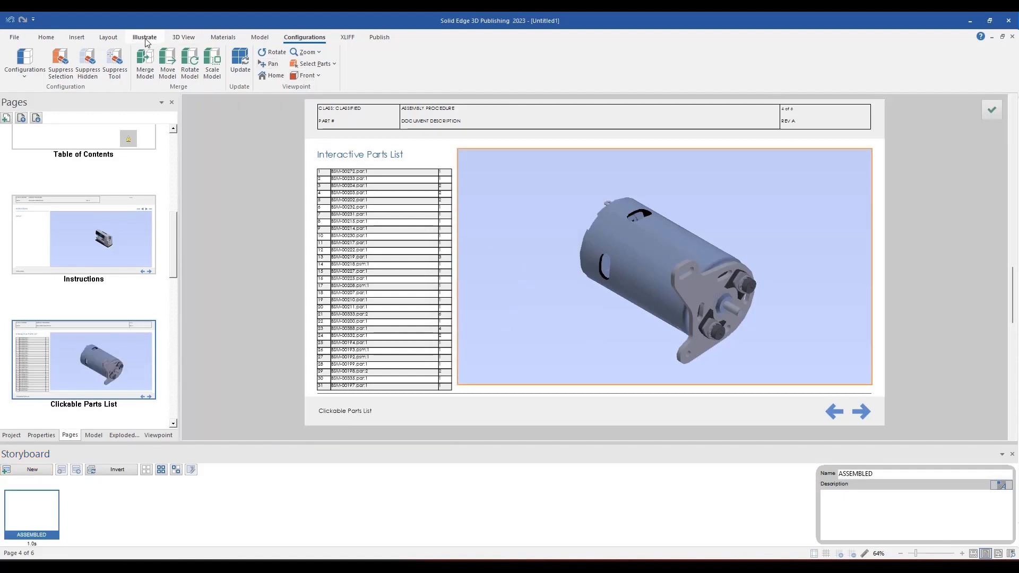
# Style the ASSEMBLED illustration's 3D view with the Shaded with Edges draw style, a white background and a red highlight color.
pyautogui.click(183, 37)
pyautogui.click(88, 75)
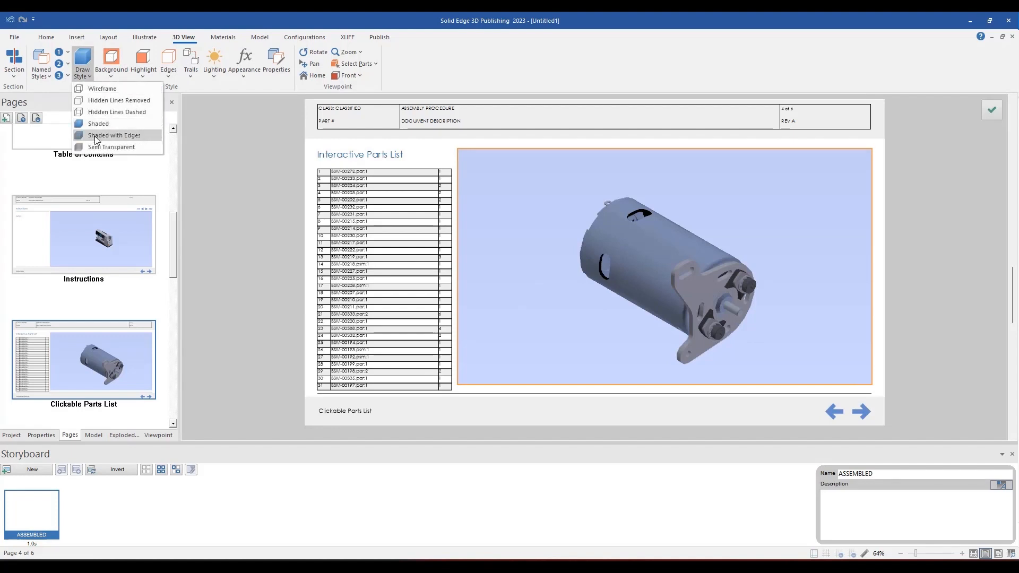
pyautogui.click(96, 140)
pyautogui.click(113, 75)
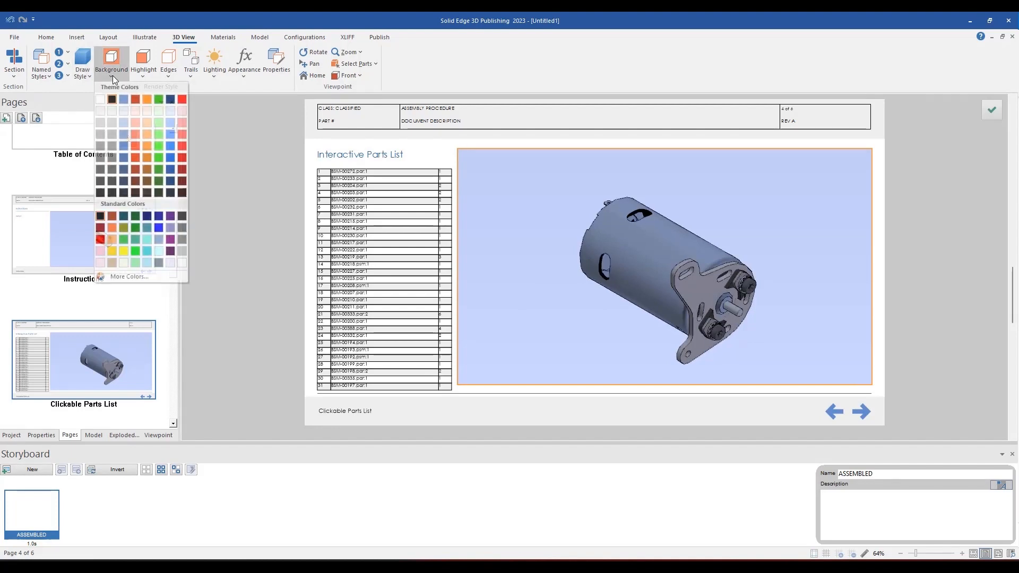
pyautogui.click(100, 100)
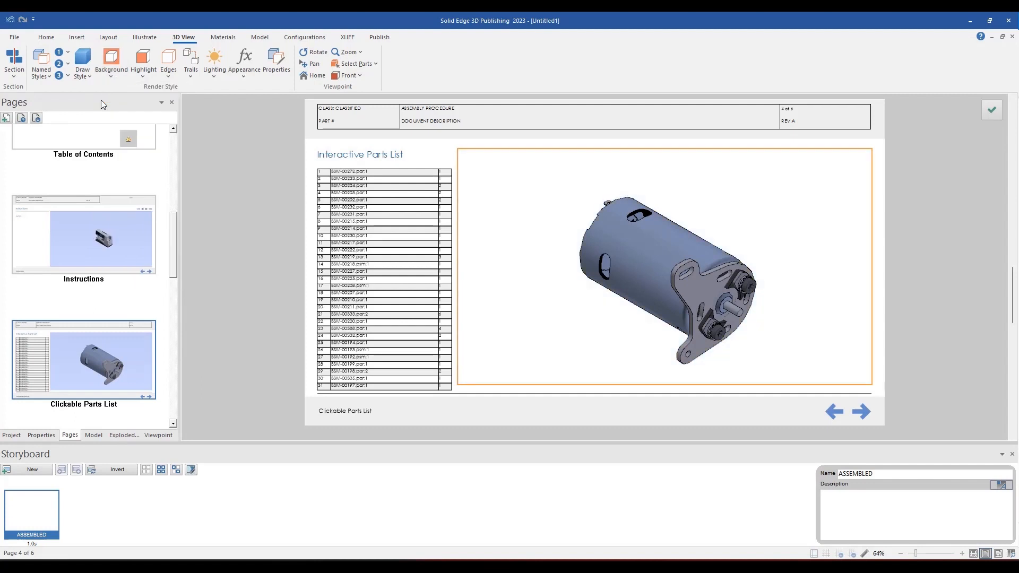
pyautogui.click(145, 75)
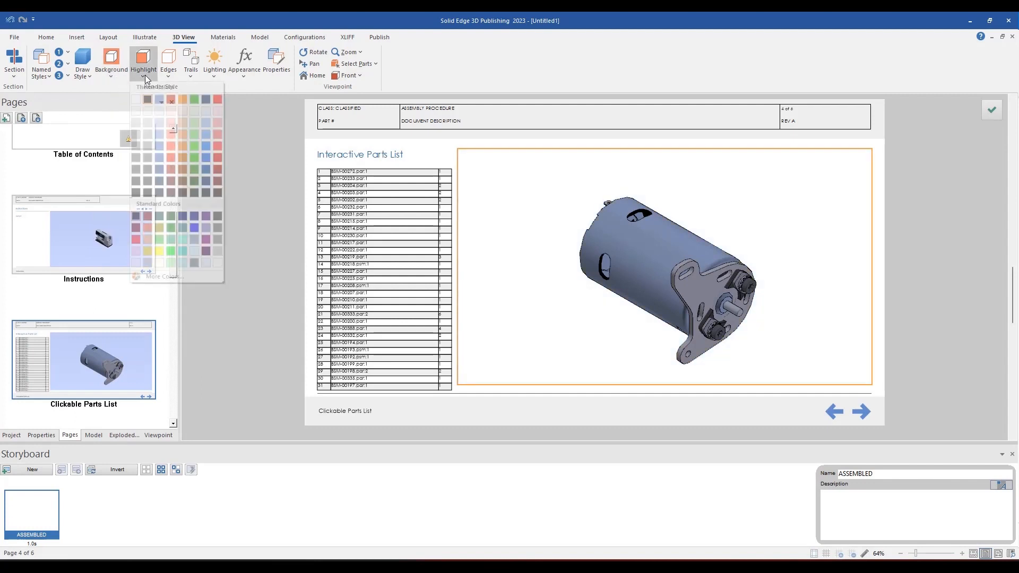
pyautogui.click(218, 100)
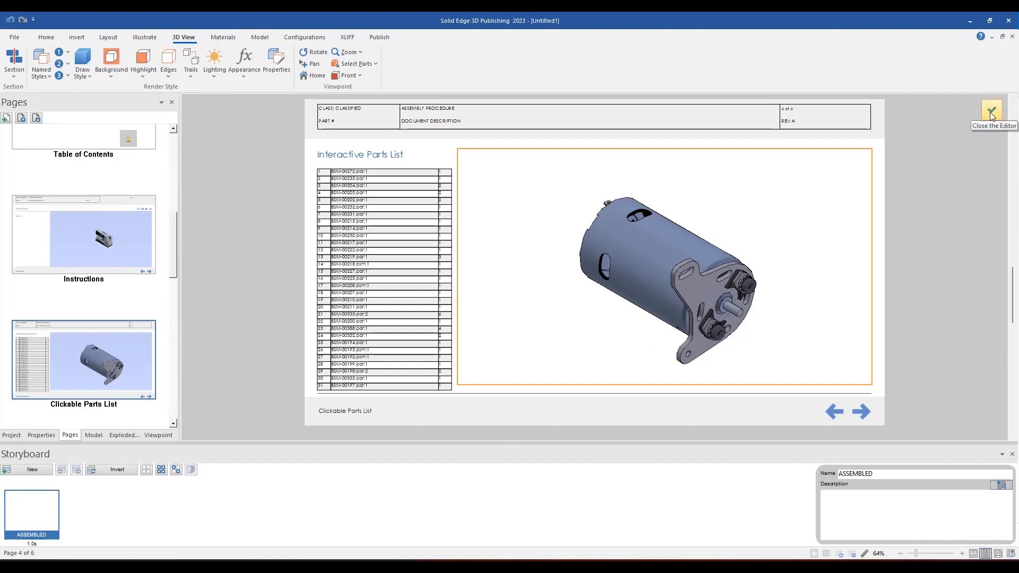
# Link the interactive parts table on the Clickable Parts List page to the Motor Explosion - Master parts list.
pyautogui.click(363, 173)
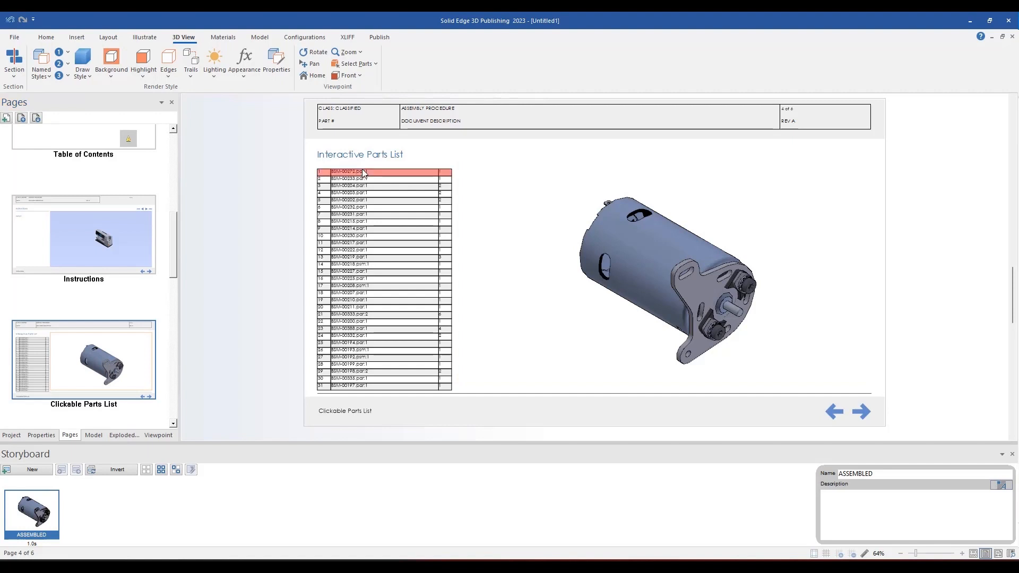
pyautogui.click(362, 173)
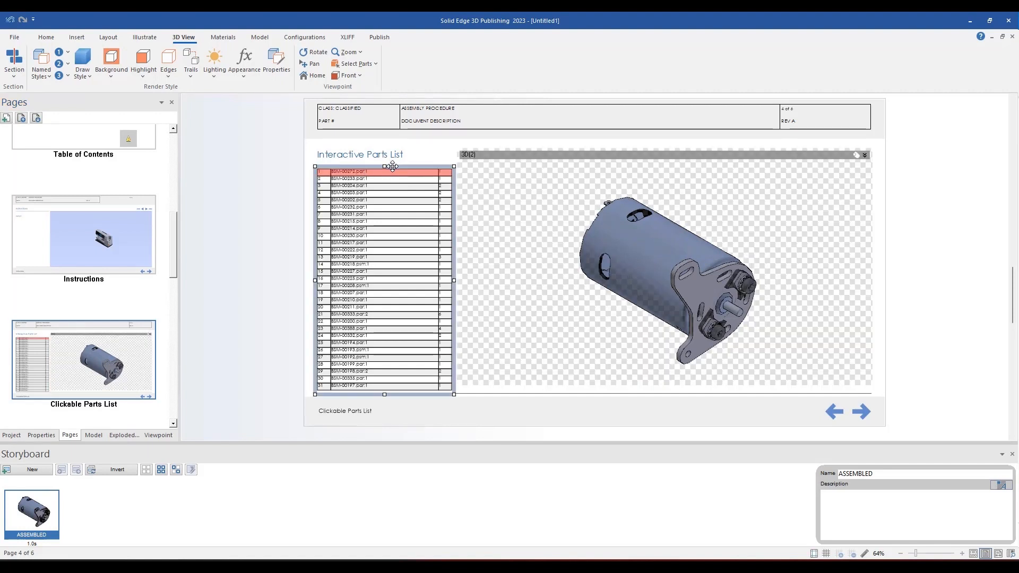
pyautogui.click(41, 434)
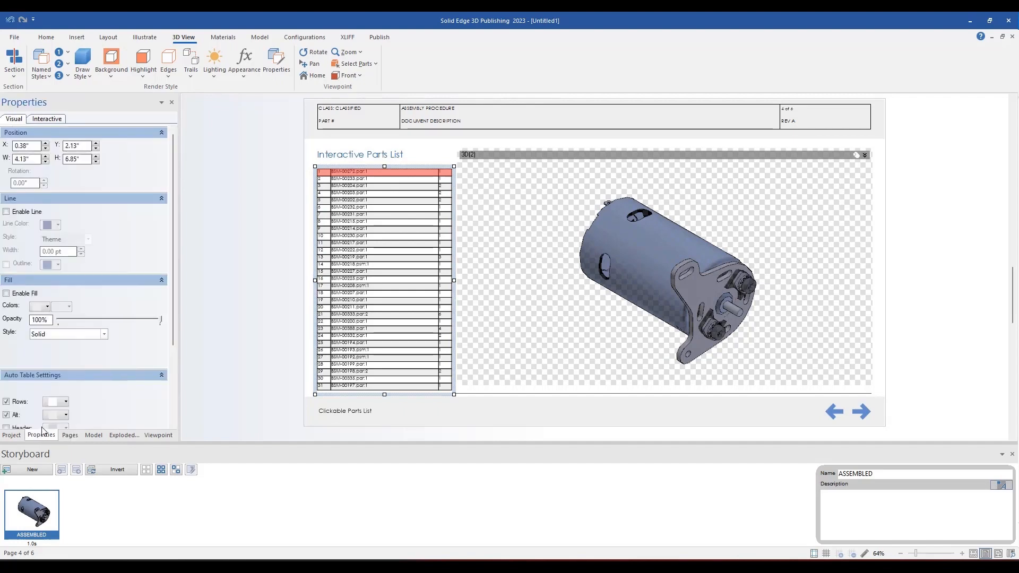
pyautogui.click(58, 119)
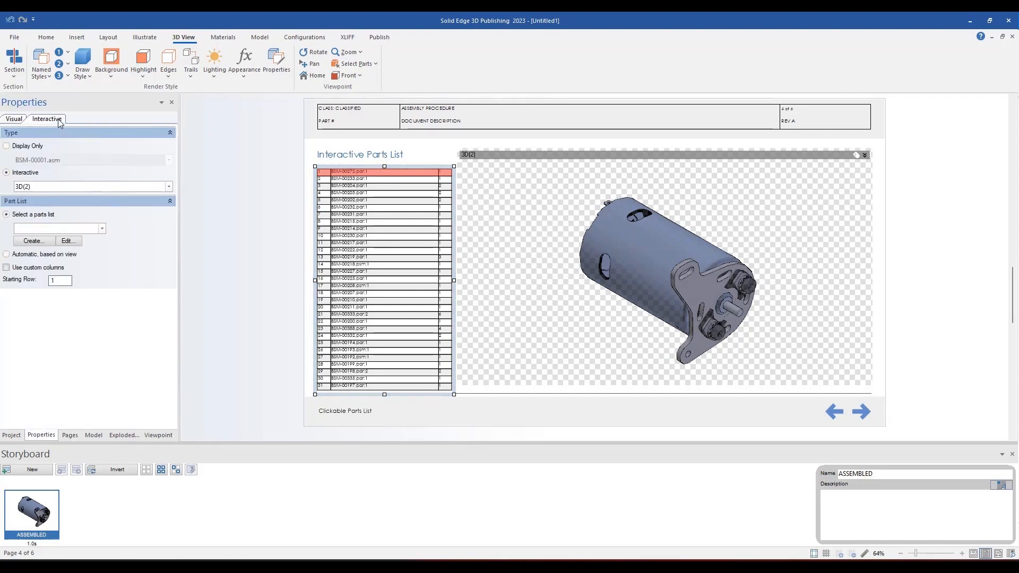
pyautogui.click(103, 229)
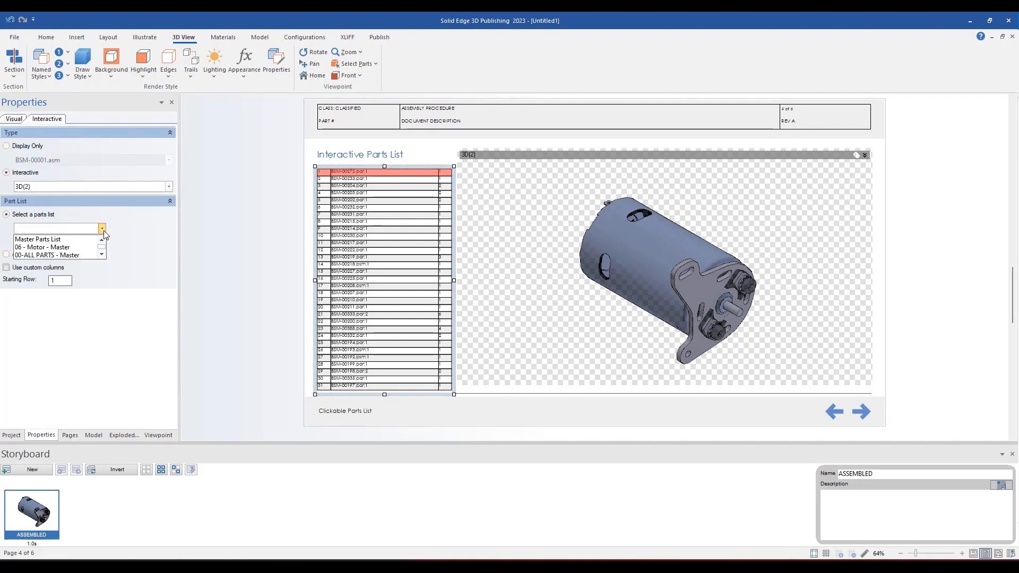
pyautogui.click(101, 254)
pyautogui.click(101, 254)
pyautogui.click(101, 254)
pyautogui.click(102, 255)
pyautogui.click(102, 254)
pyautogui.click(79, 247)
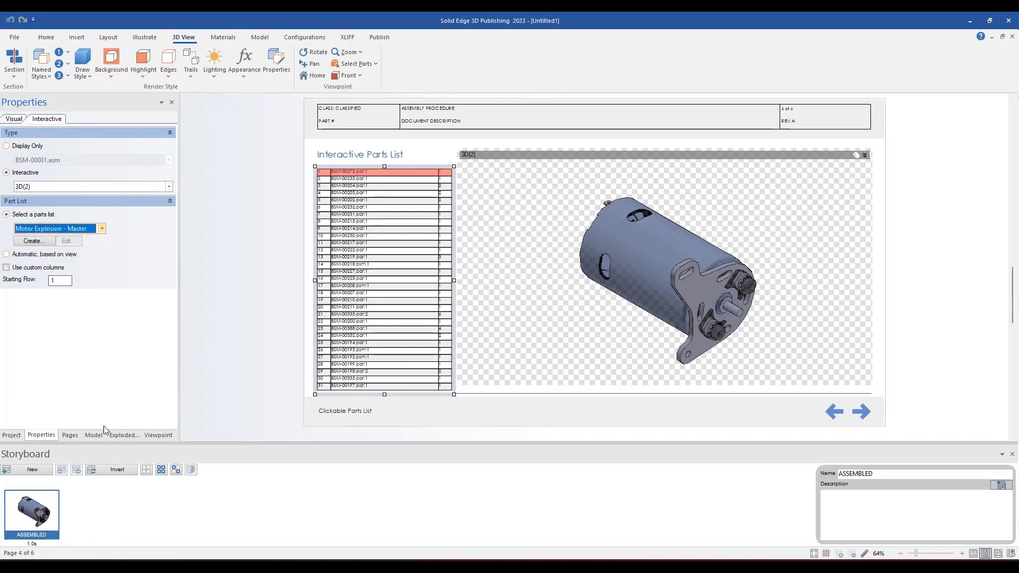
pyautogui.click(539, 326)
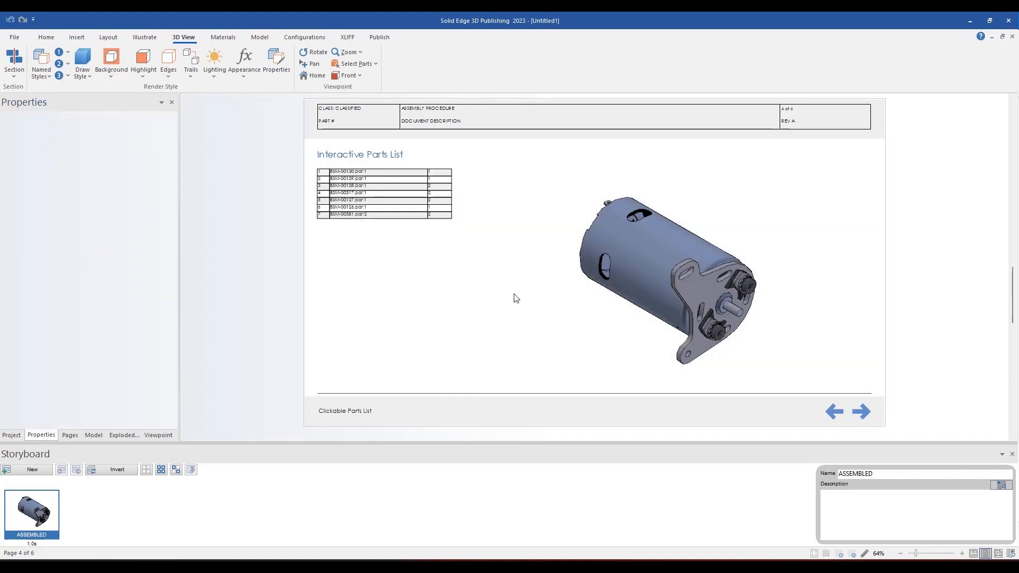
# Check which motor parts several rows of the interactive parts list highlight in the 3D view, and clear the selection.
pyautogui.click(407, 175)
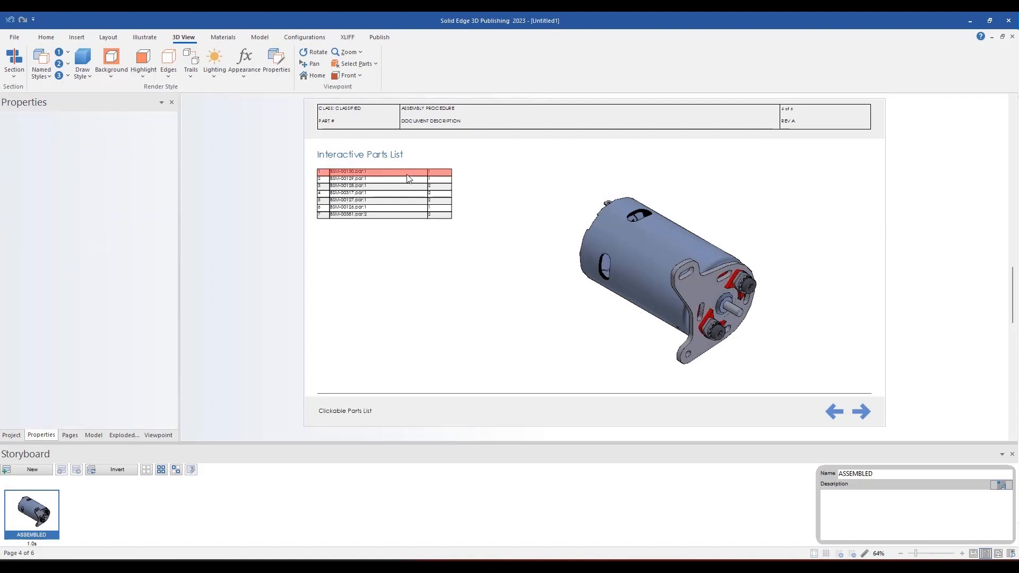
pyautogui.click(407, 180)
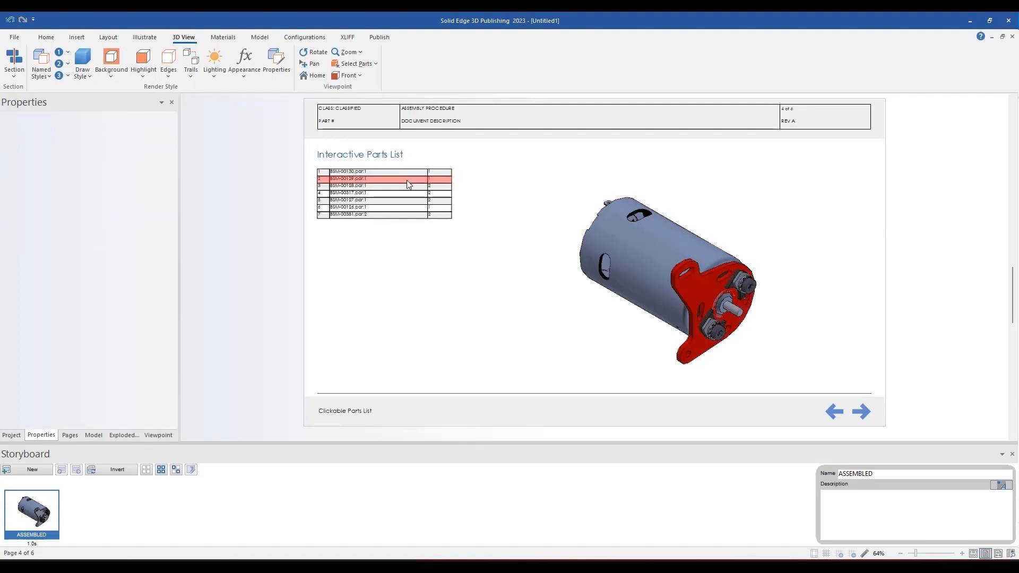
pyautogui.click(404, 186)
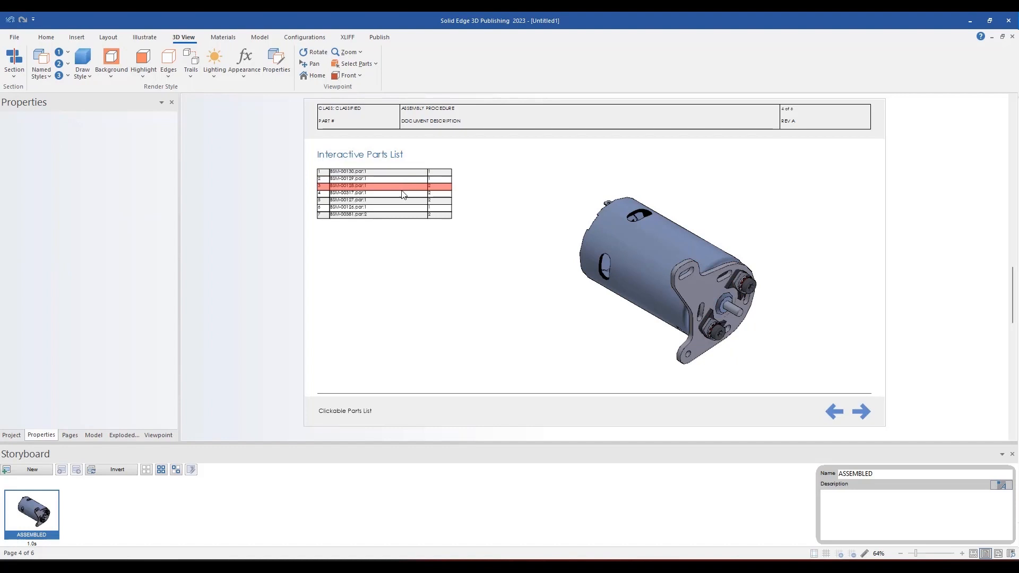
pyautogui.click(397, 202)
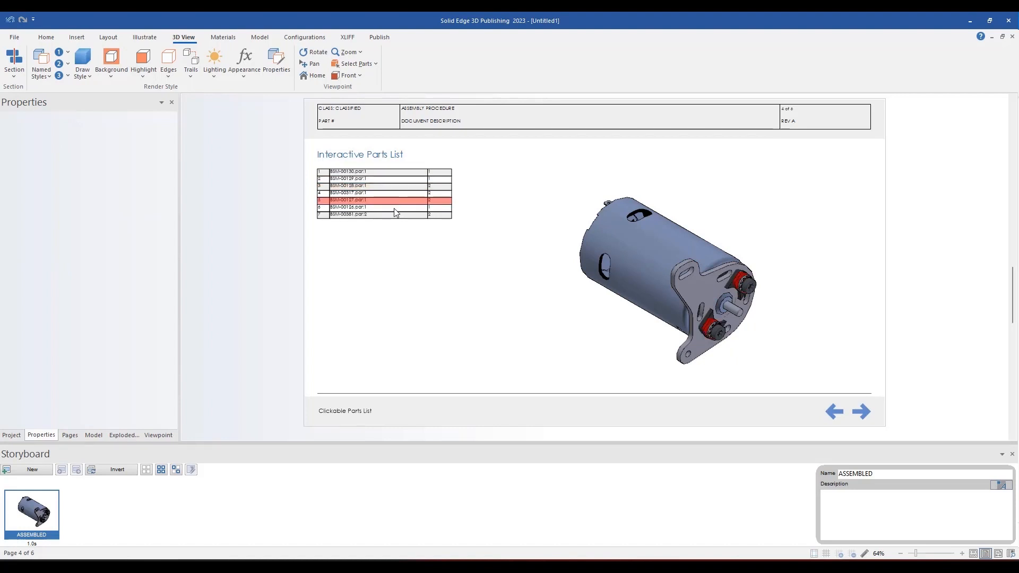
pyautogui.click(394, 207)
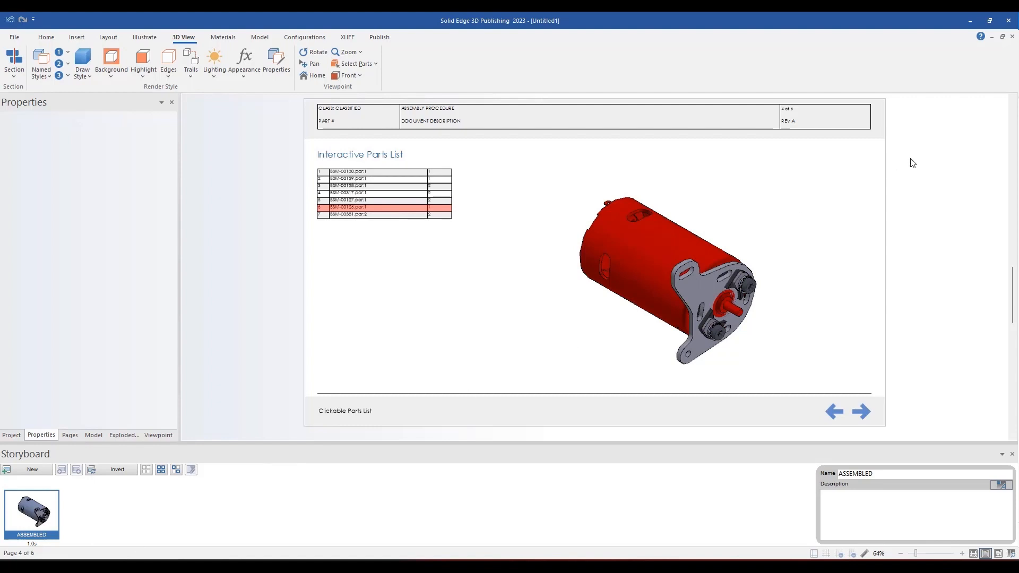
pyautogui.click(786, 205)
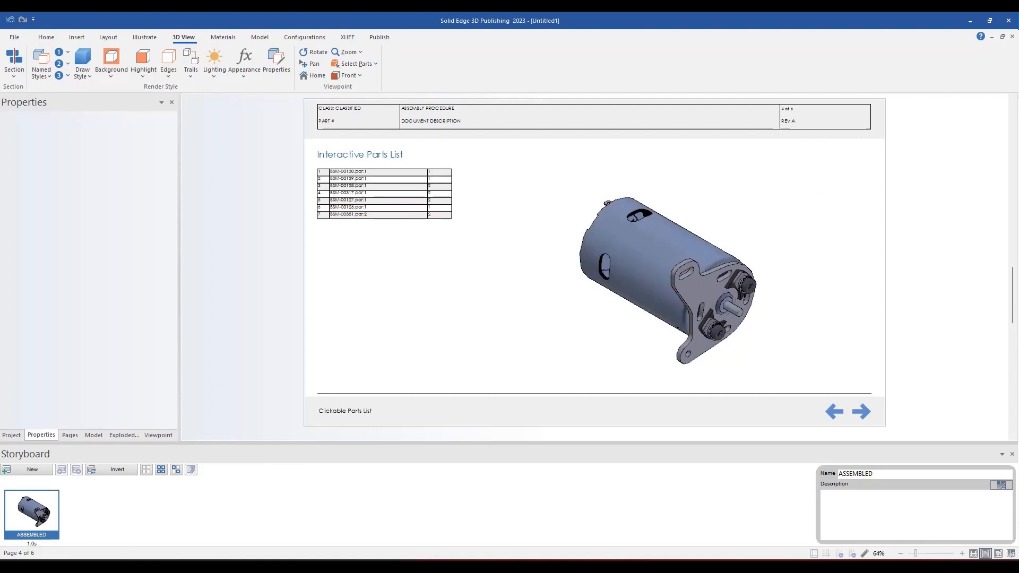
# Duplicate the ASSEMBLED illustration at the end of the storyboard as EXPLODE, with markup editing on.
pyautogui.rightClick(43, 512)
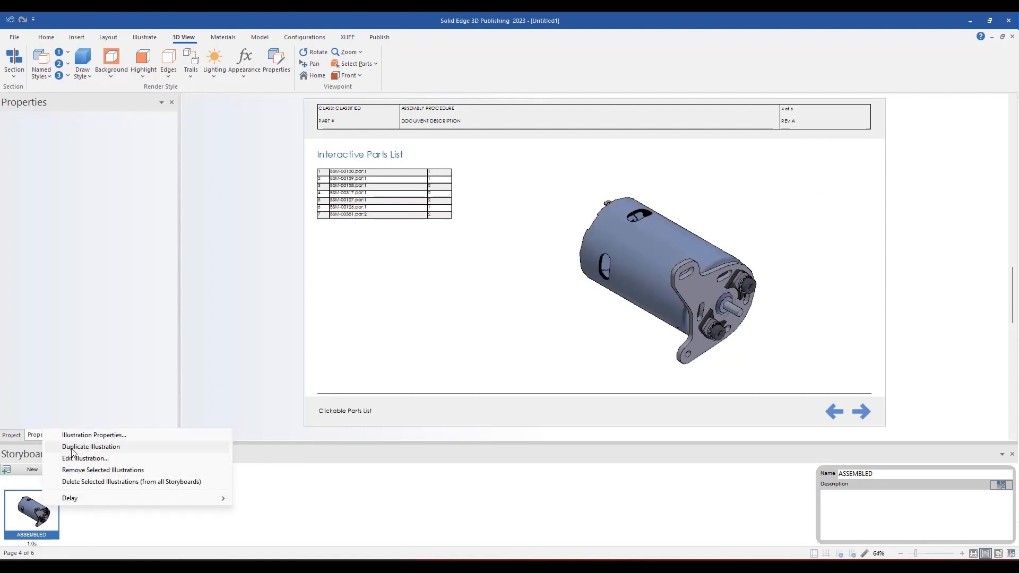
pyautogui.click(72, 448)
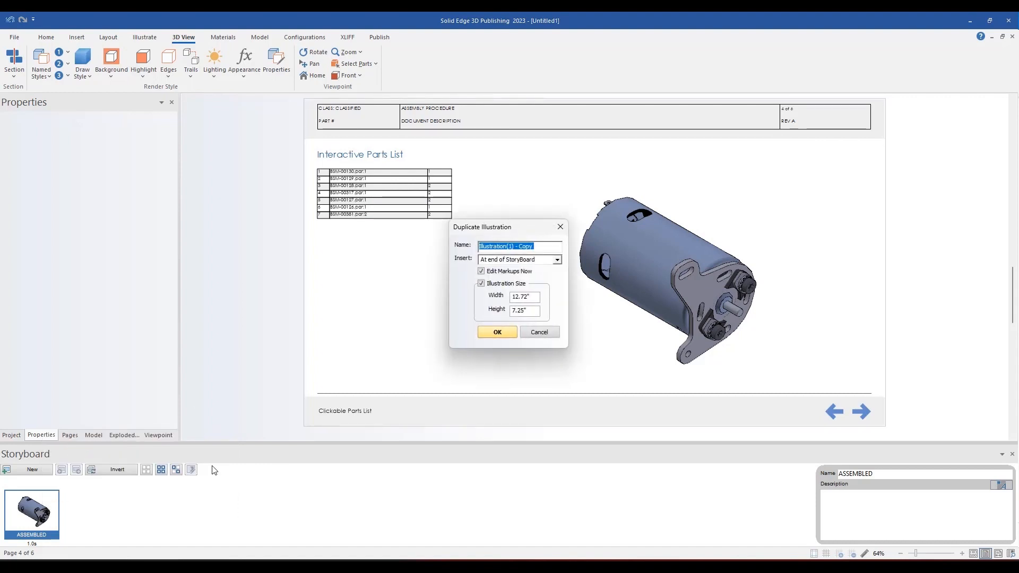
pyautogui.write('EXPLODE')
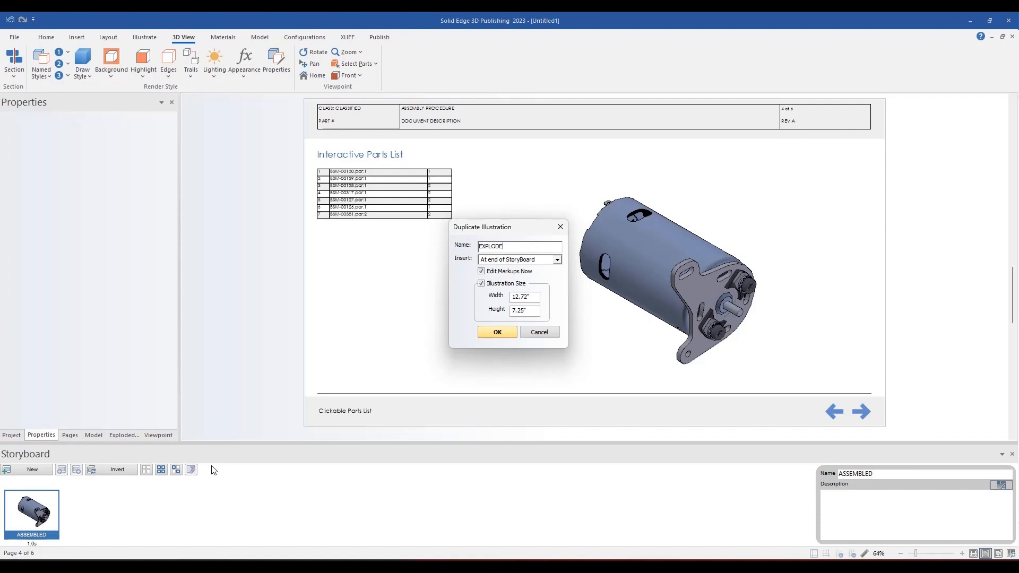
pyautogui.click(496, 333)
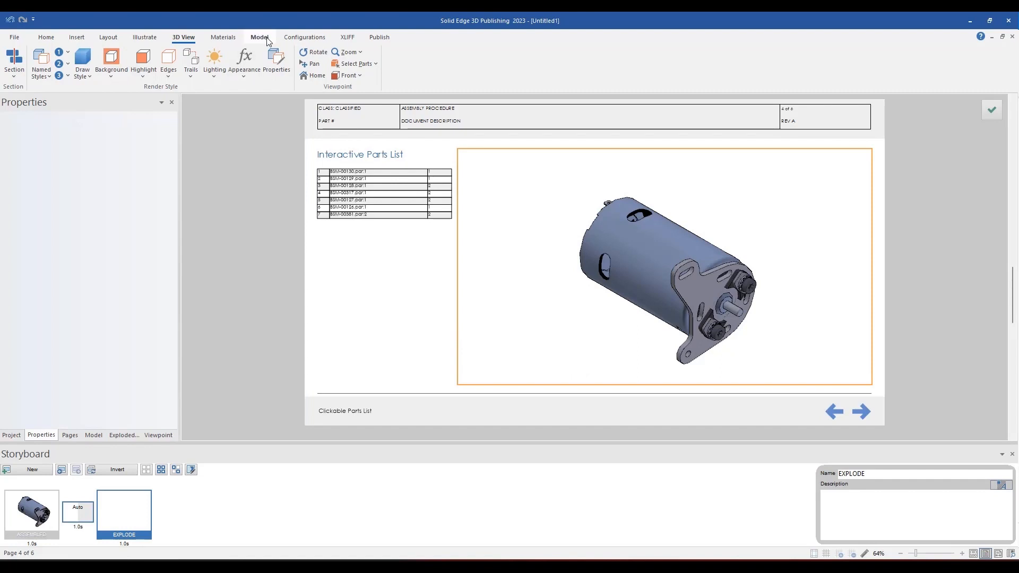
# Apply the motor's saved exploded view to the EXPLODE illustration.
pyautogui.click(303, 37)
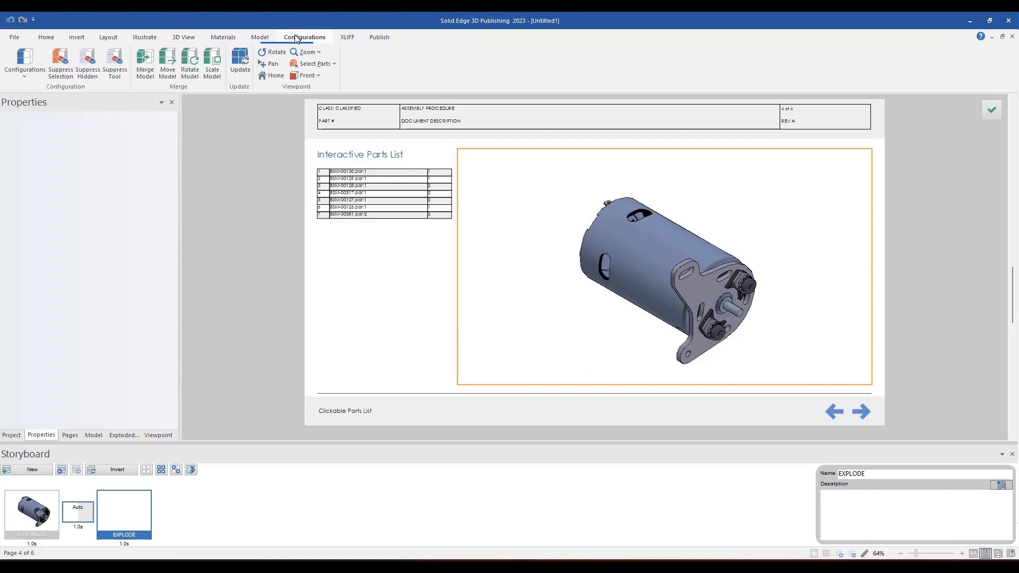
pyautogui.click(266, 39)
pyautogui.click(155, 73)
pyautogui.click(155, 113)
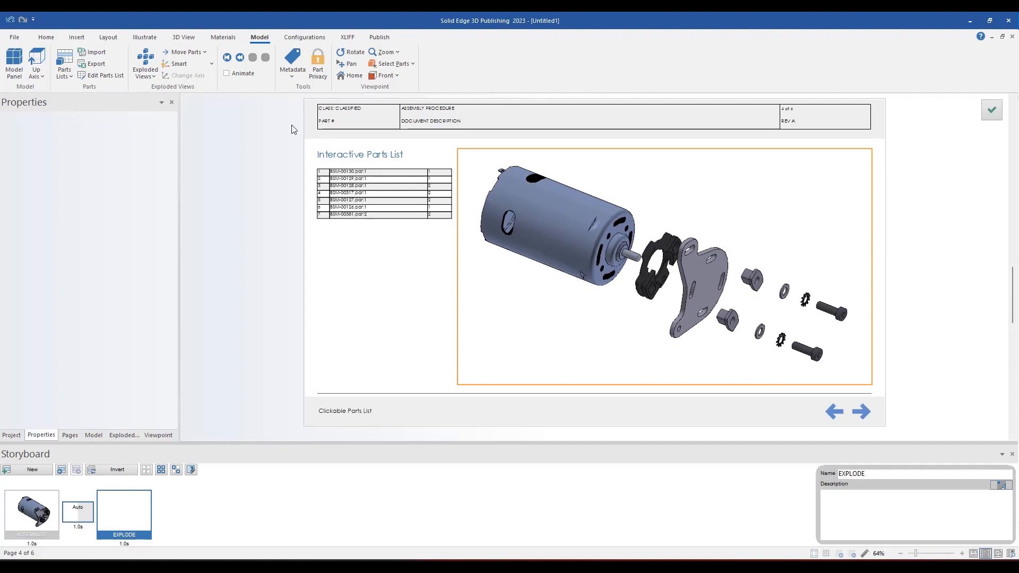
# Add a part callout with its line enabled to the motor body, placing the number below the part.
pyautogui.click(144, 37)
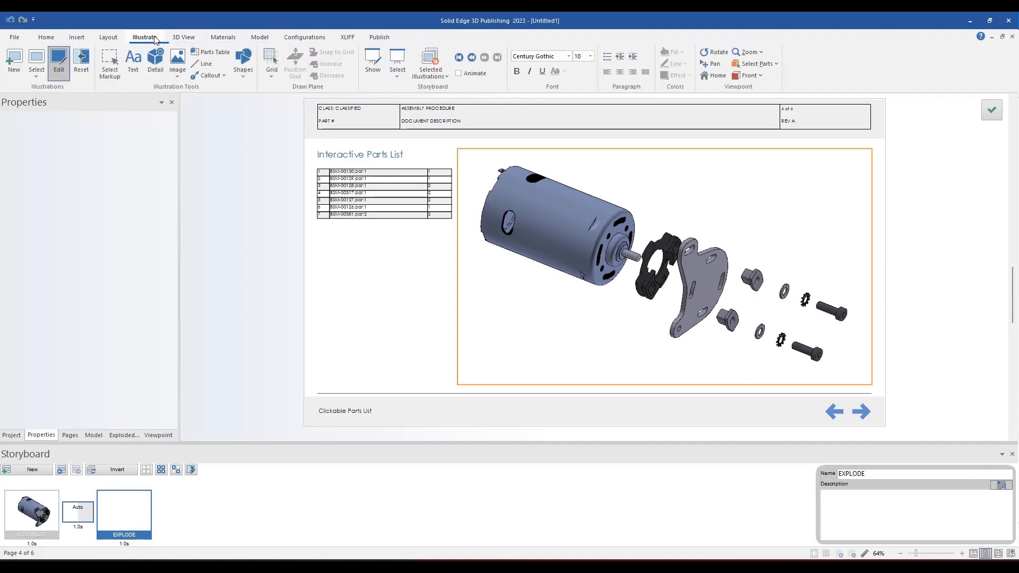
pyautogui.click(210, 75)
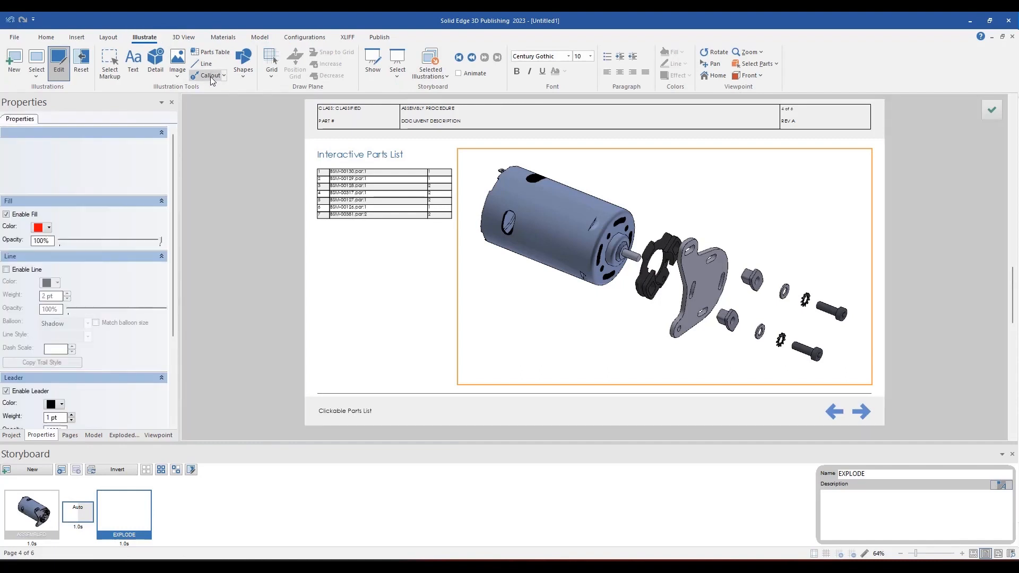
pyautogui.click(6, 262)
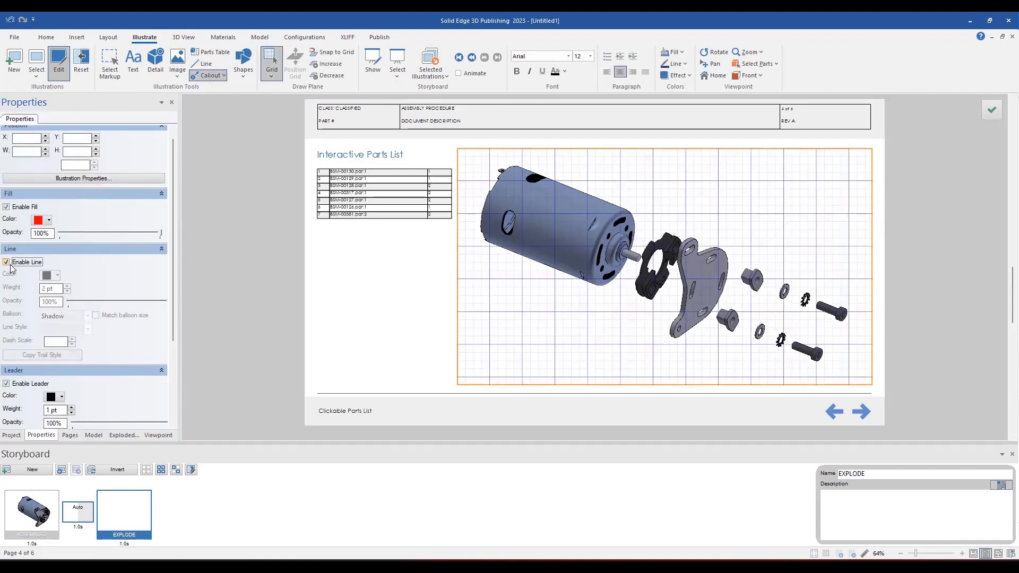
pyautogui.click(558, 259)
pyautogui.moveTo(559, 256); pyautogui.dragTo(520, 312)
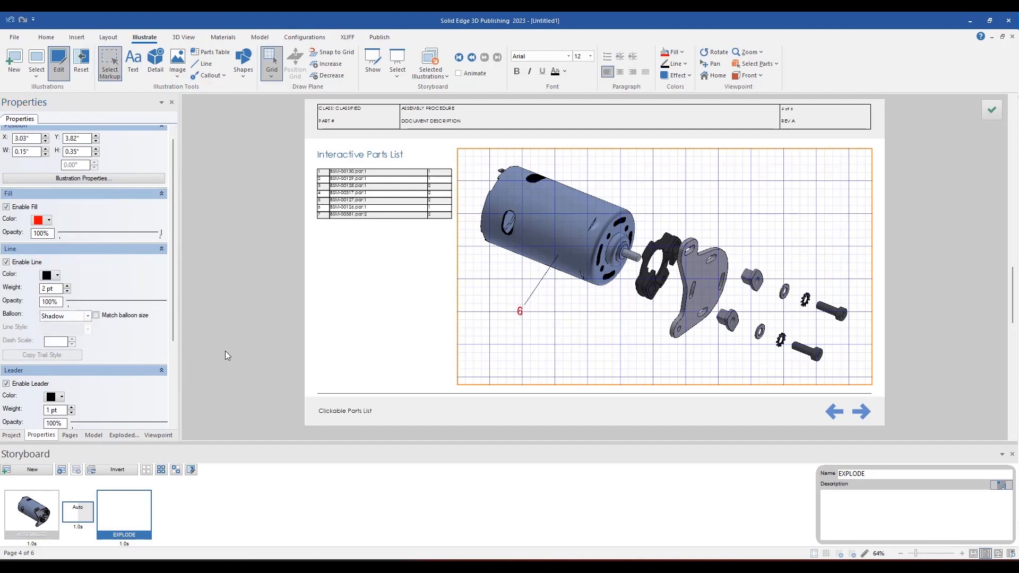
# Set the motor body callout's balloon shape to Circle.
pyautogui.click(87, 316)
pyautogui.click(87, 327)
pyautogui.click(87, 327)
pyautogui.click(87, 327)
pyautogui.click(67, 328)
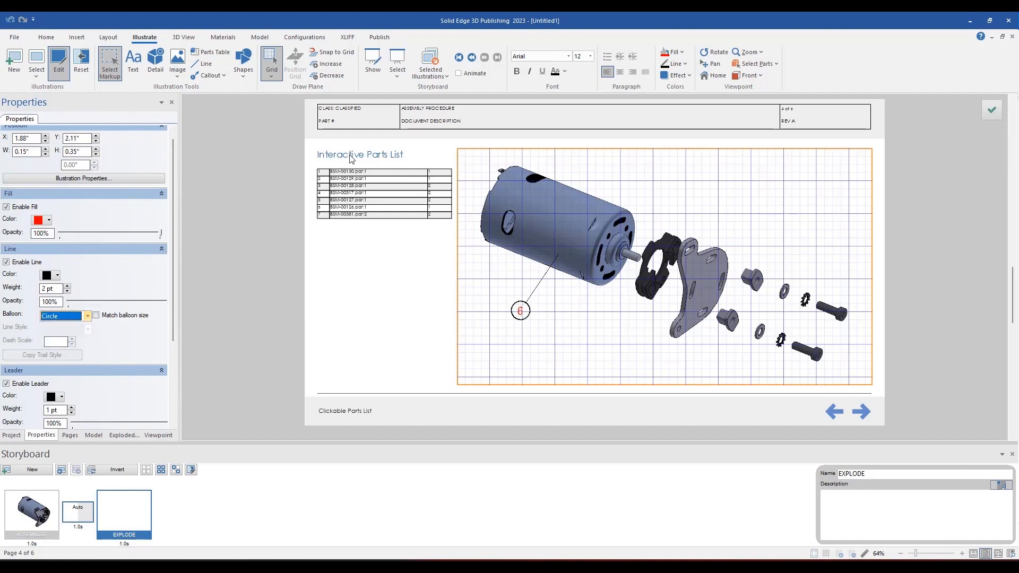
# Add circle-balloon part callouts to the mounting plate, with the number above it, and to the lower bushing, with the number below it.
pyautogui.click(210, 75)
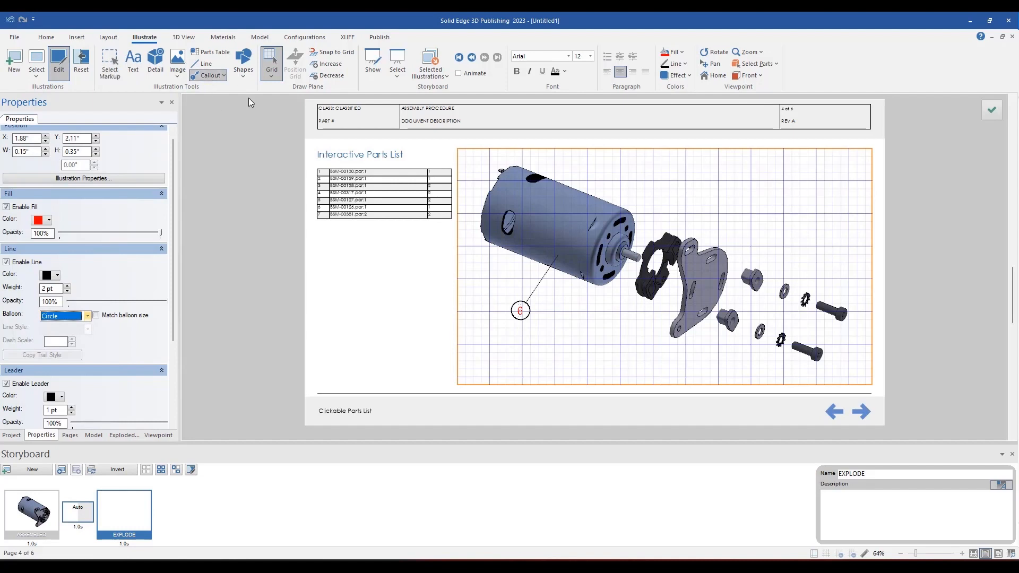
pyautogui.click(707, 256)
pyautogui.moveTo(713, 240); pyautogui.dragTo(750, 194)
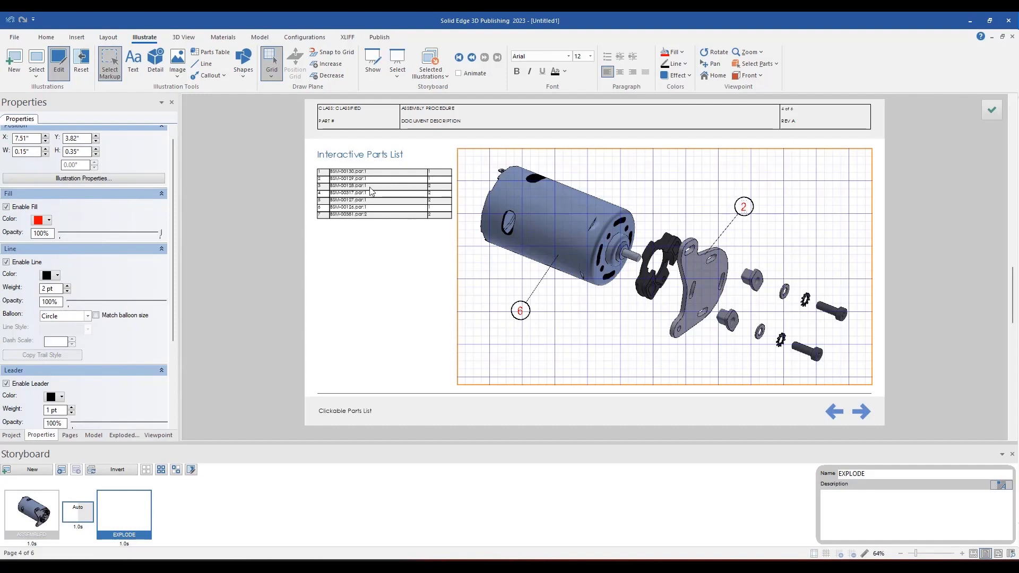
pyautogui.click(209, 75)
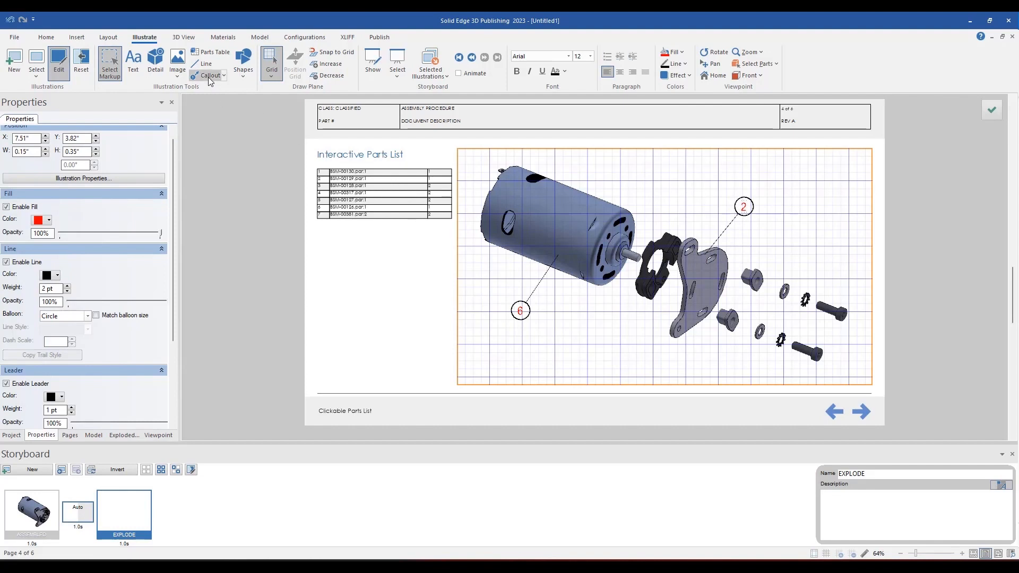
pyautogui.click(731, 330)
pyautogui.moveTo(729, 329); pyautogui.dragTo(710, 358)
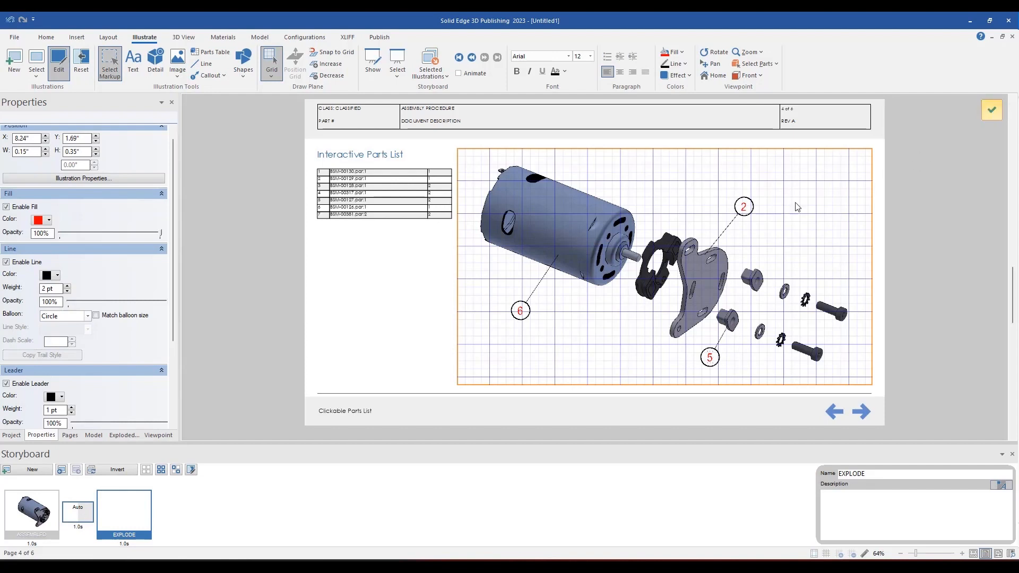
# Test the interactive parts list by selecting the motor body, the mounting plate's BSM-00129.par:1 row and the lower bushing.
pyautogui.click(578, 257)
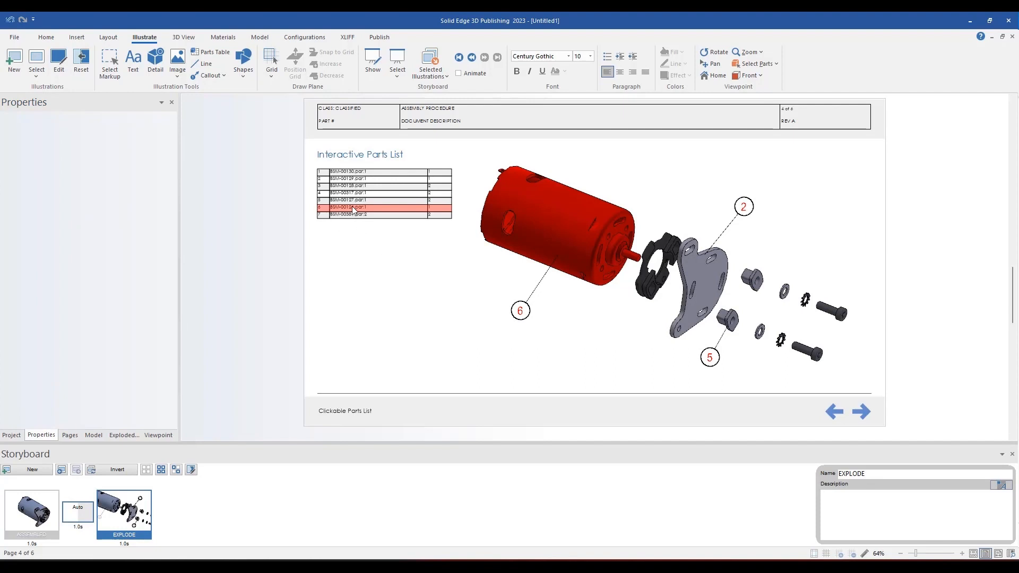
pyautogui.click(343, 181)
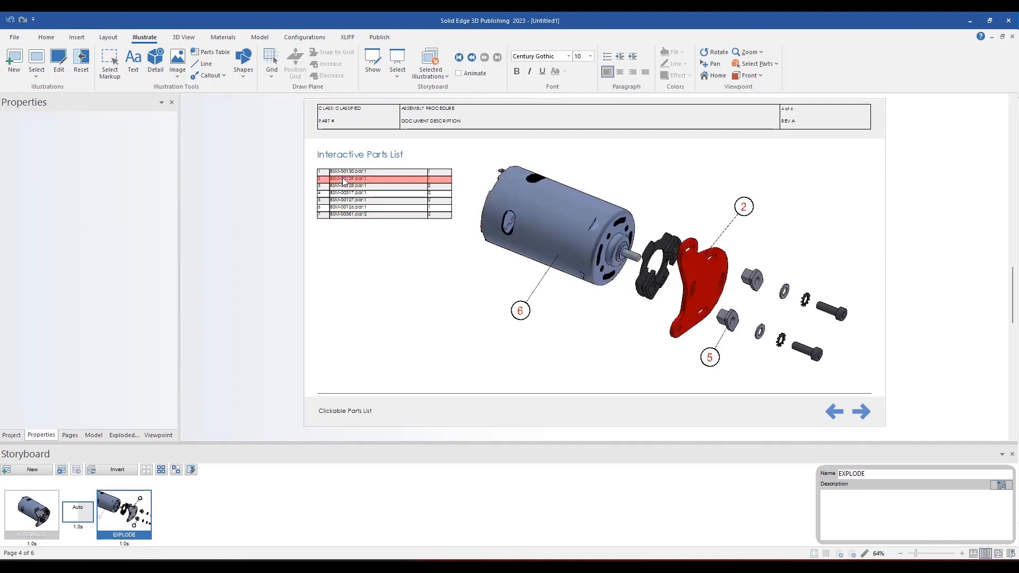
pyautogui.click(728, 318)
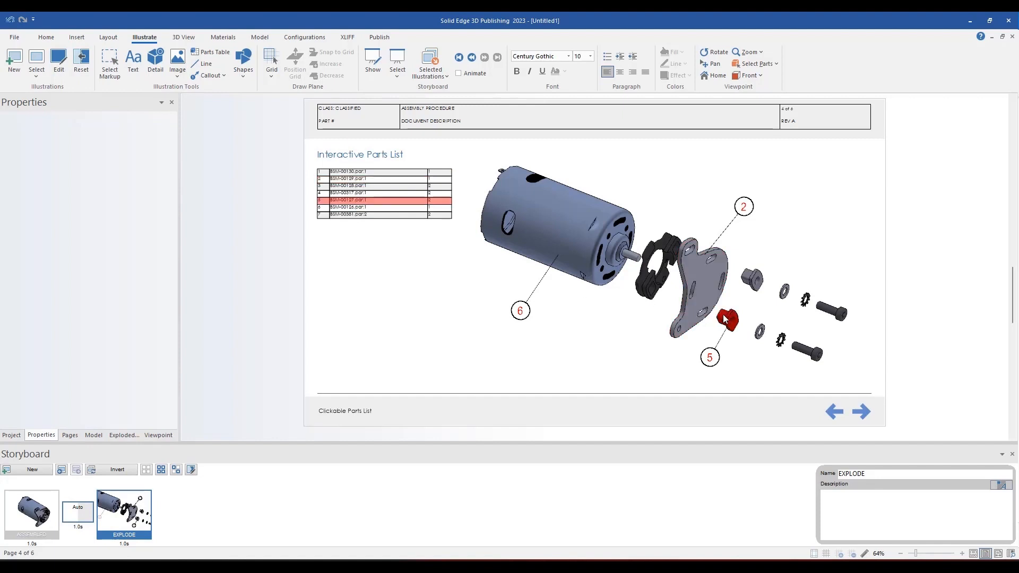
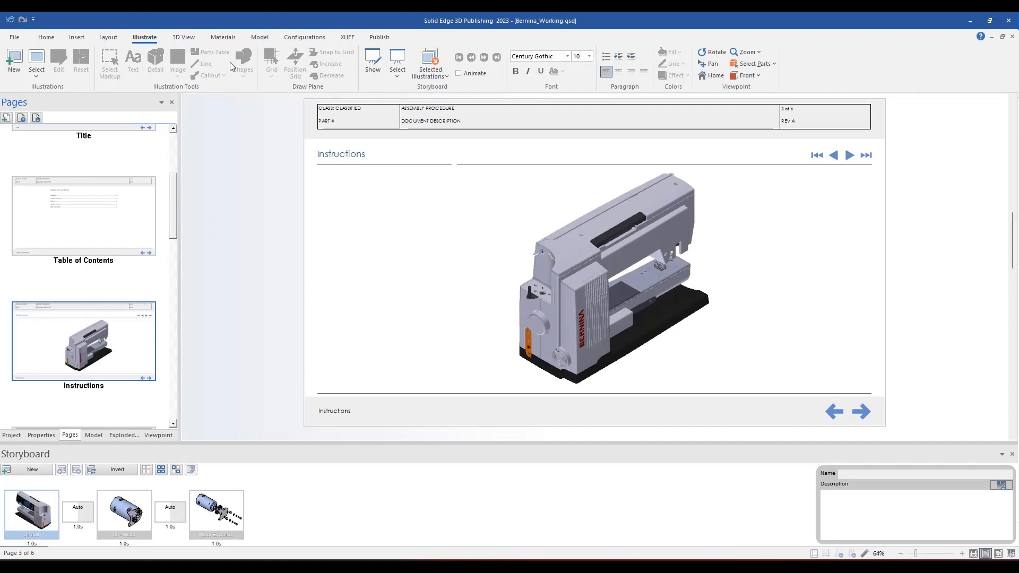
# Create a new exploded view named DISASSEMBLY on the Instructions page.
pyautogui.click(259, 37)
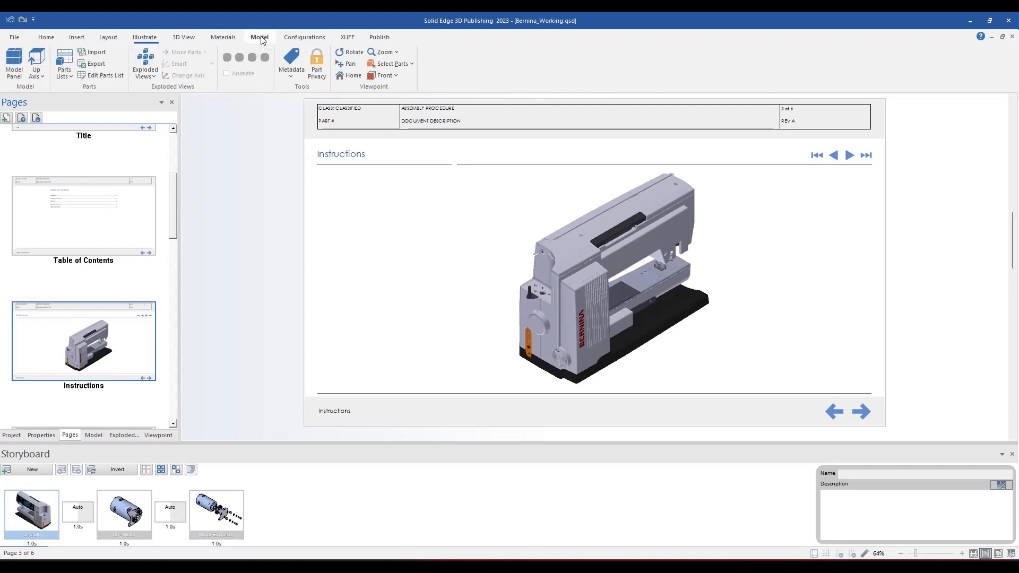
pyautogui.click(155, 76)
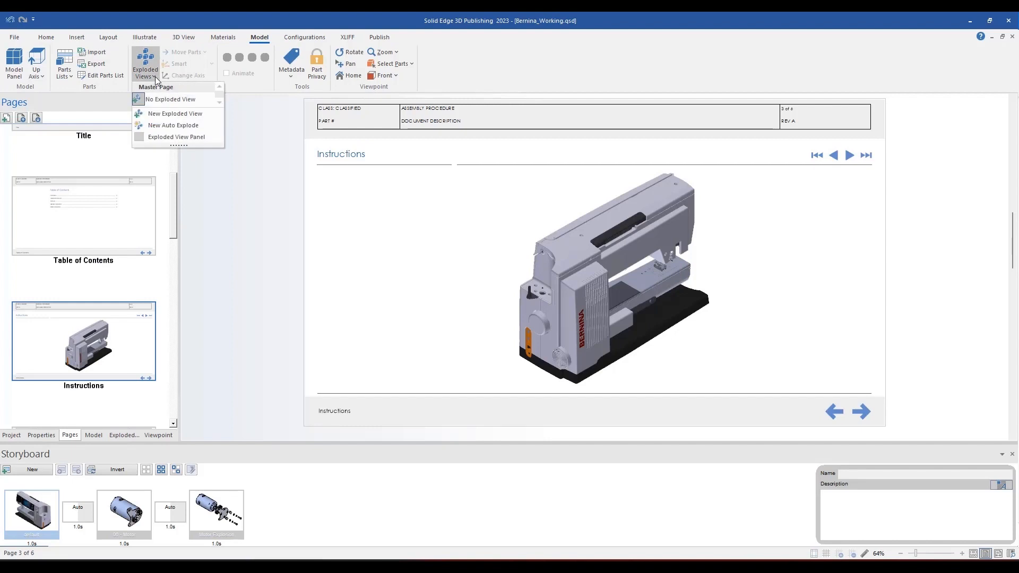
pyautogui.click(196, 115)
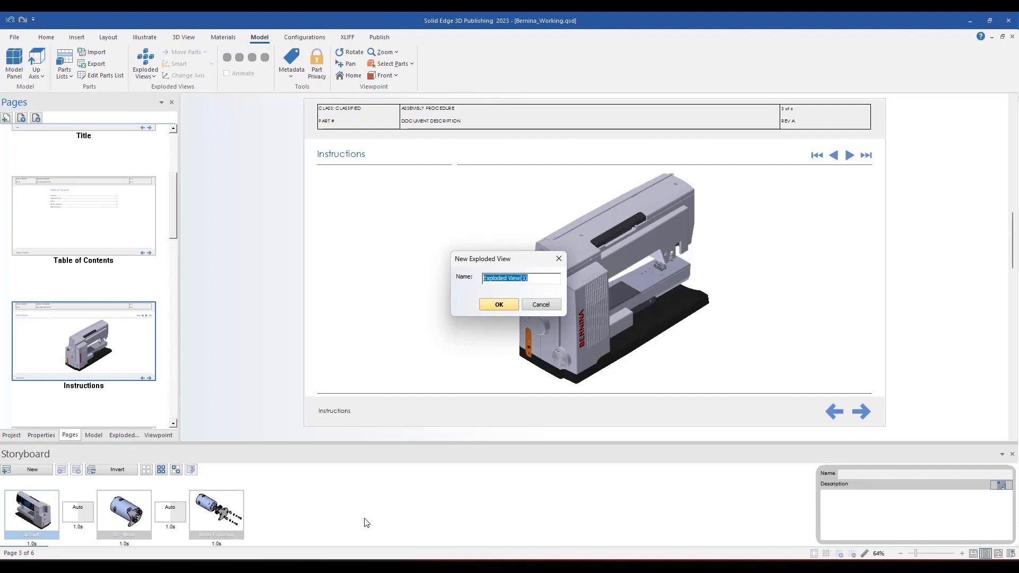
pyautogui.write('DiSASSEMBLY')
pyautogui.click(497, 305)
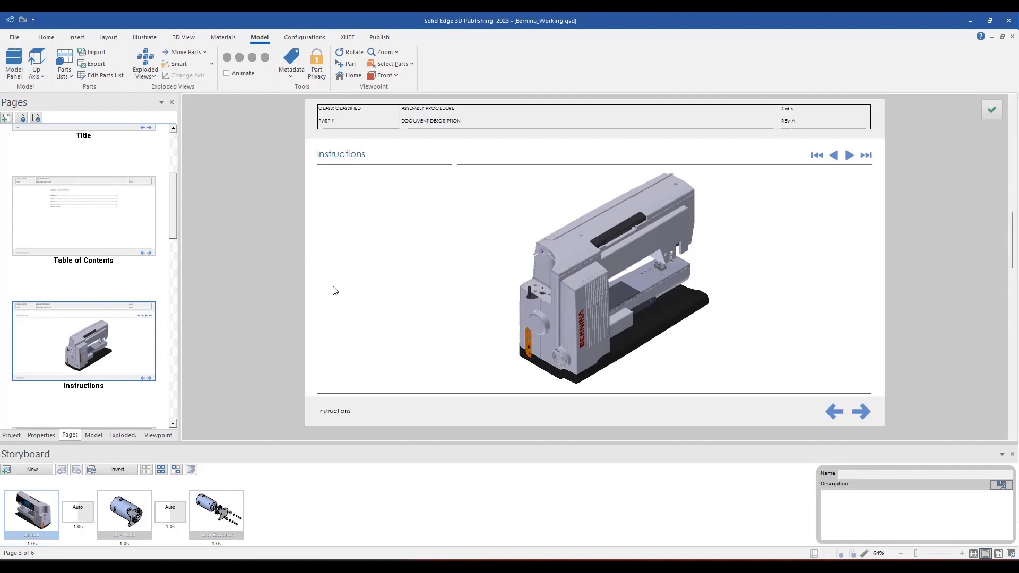
# Show the DISASSEMBLY steps and move the machine's side cover straight out from the body, with the move axes set to By Object.
pyautogui.click(213, 66)
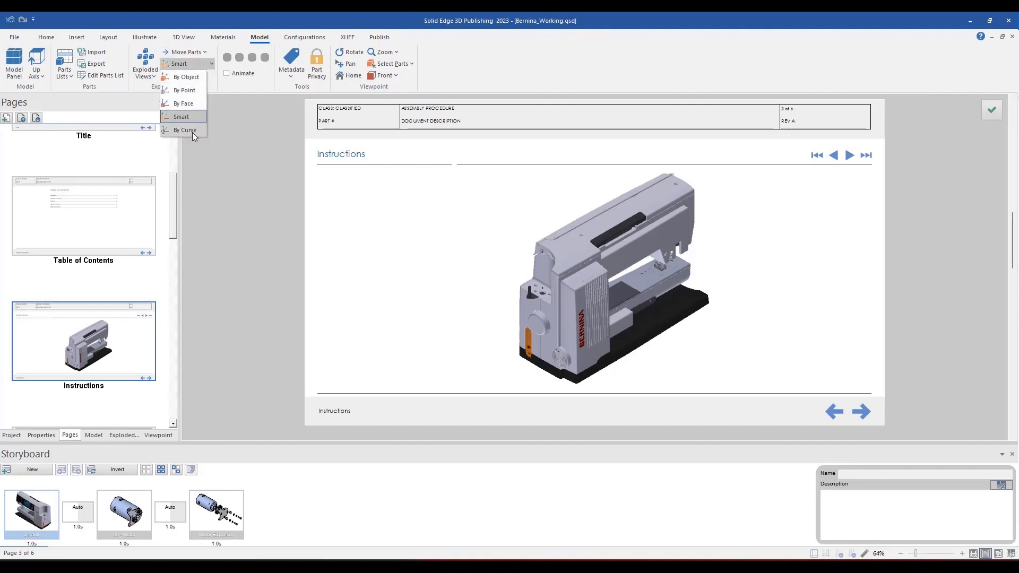
pyautogui.click(196, 78)
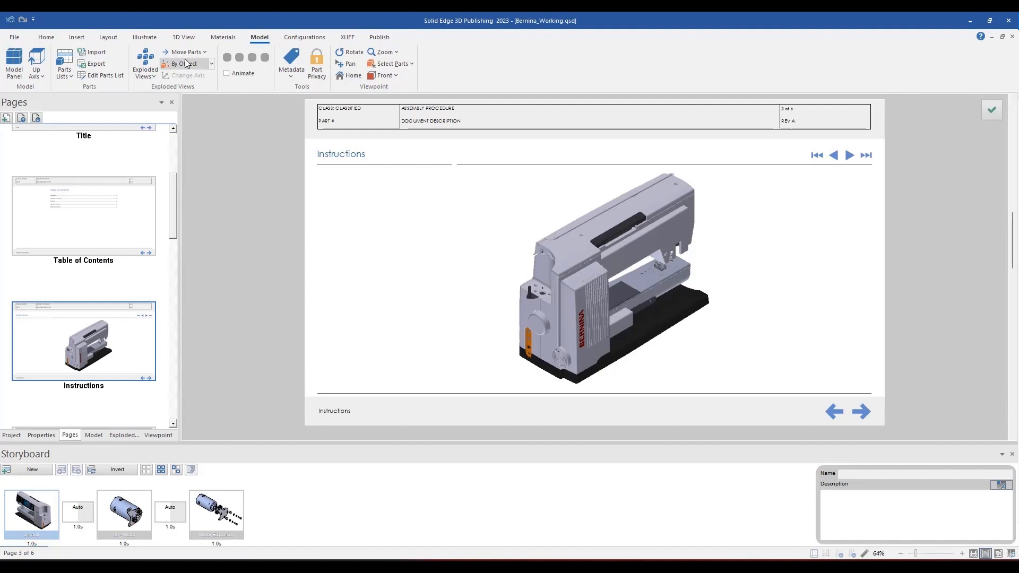
pyautogui.click(183, 54)
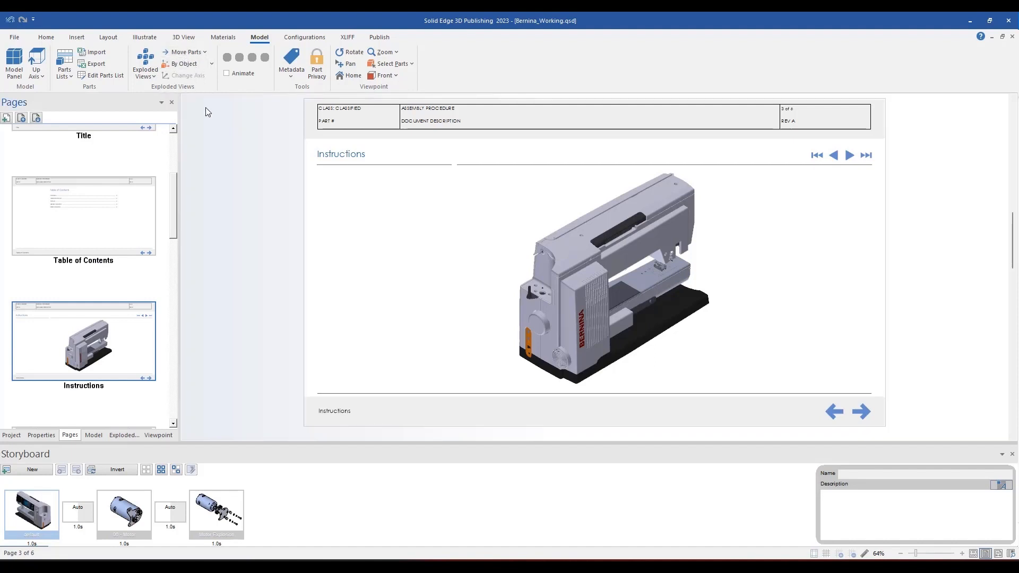
pyautogui.click(125, 435)
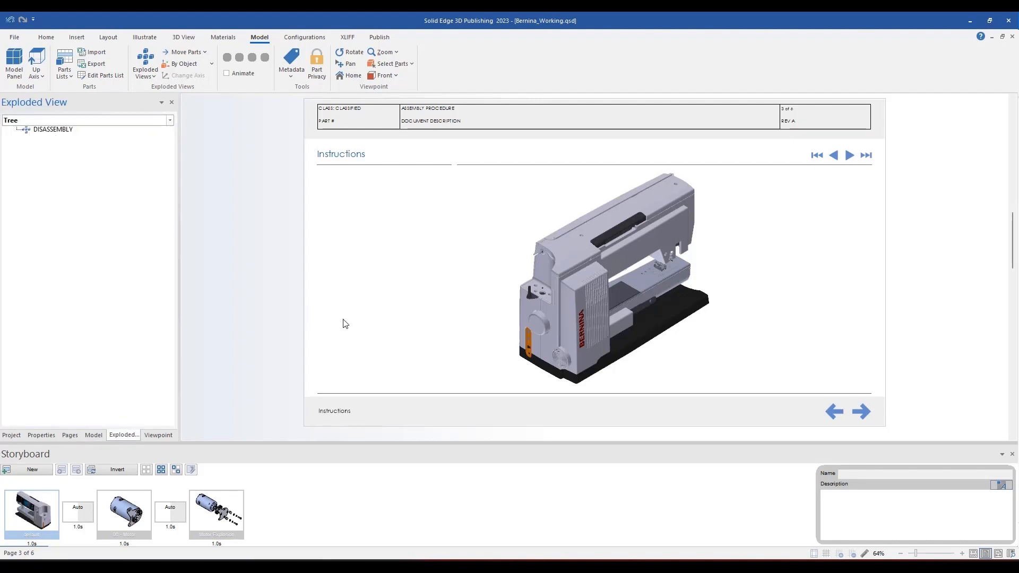
pyautogui.click(182, 52)
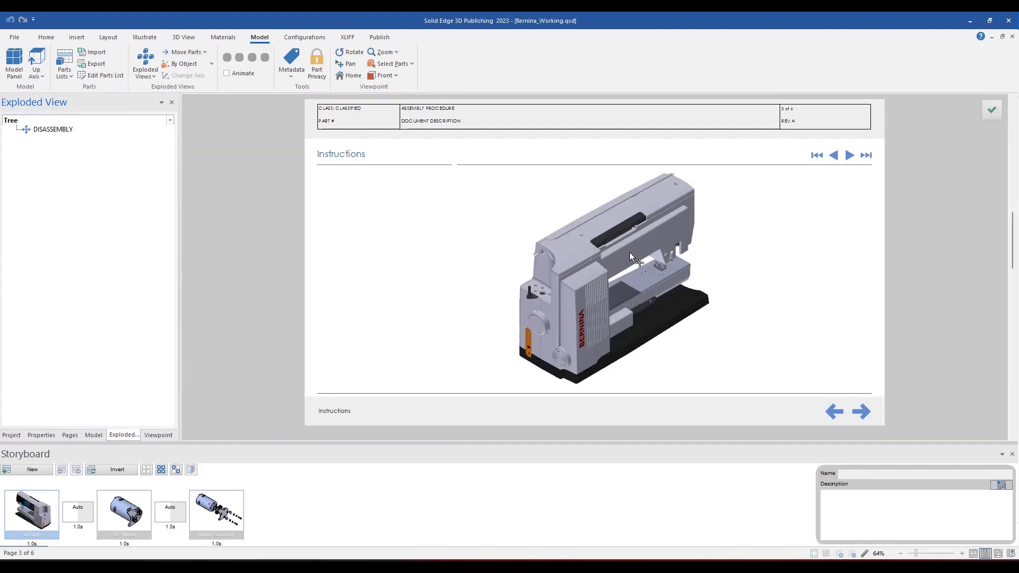
pyautogui.click(629, 253)
pyautogui.moveTo(631, 283); pyautogui.dragTo(787, 270)
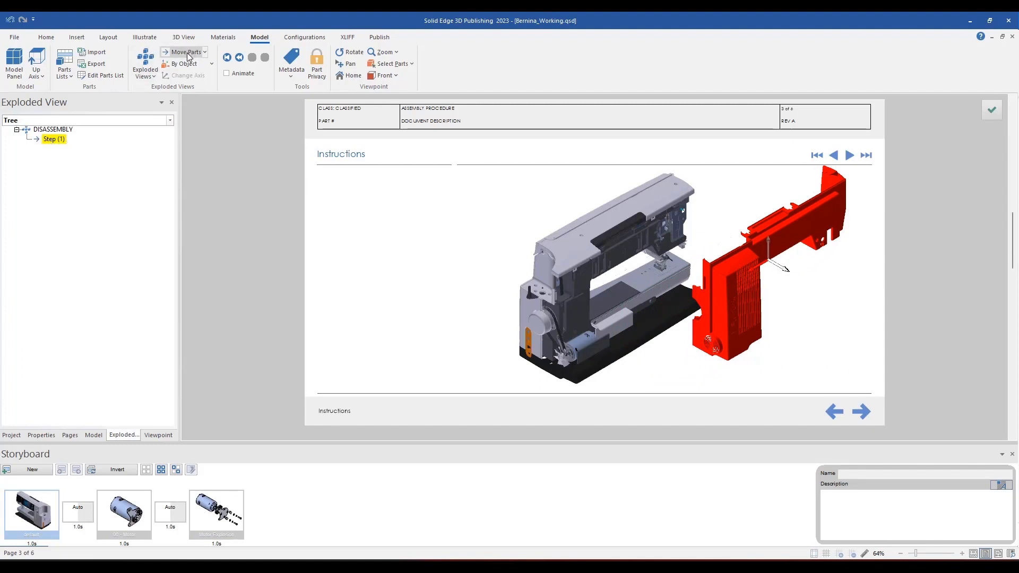
pyautogui.press('Escape')
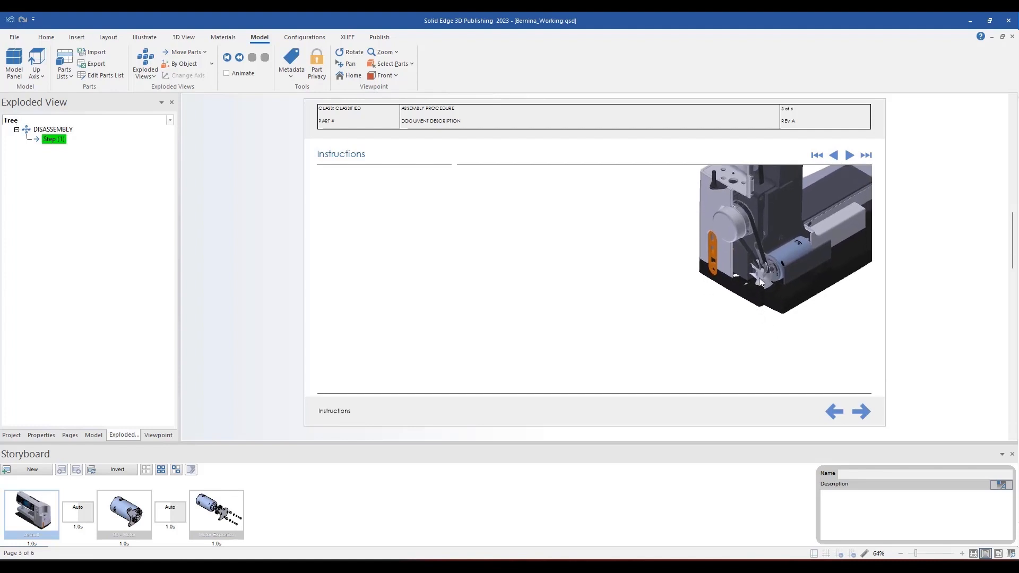
# Move the motor's fan out of the machine along the motor axis as a new exploded view step.
pyautogui.click(183, 52)
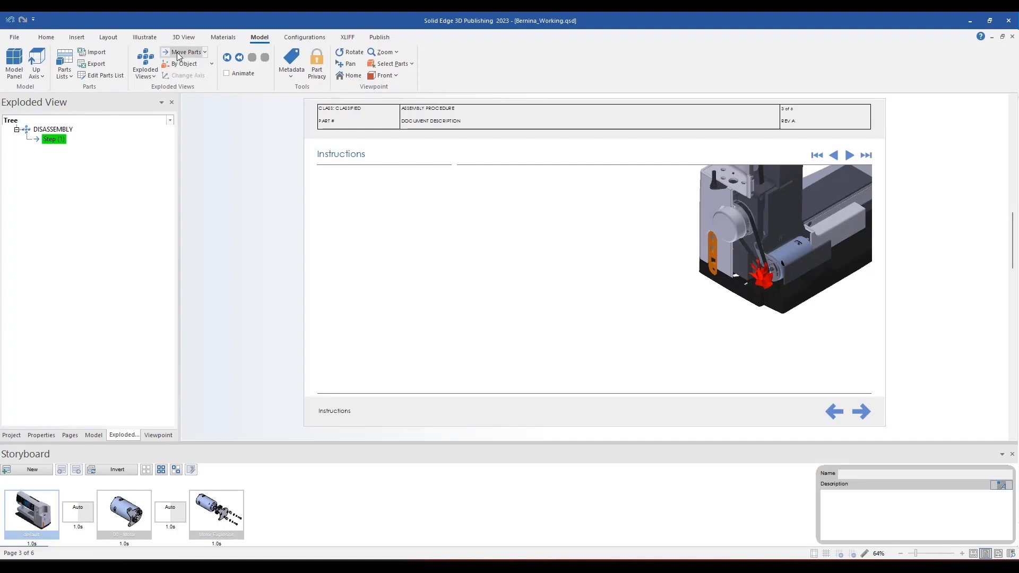
pyautogui.click(764, 287)
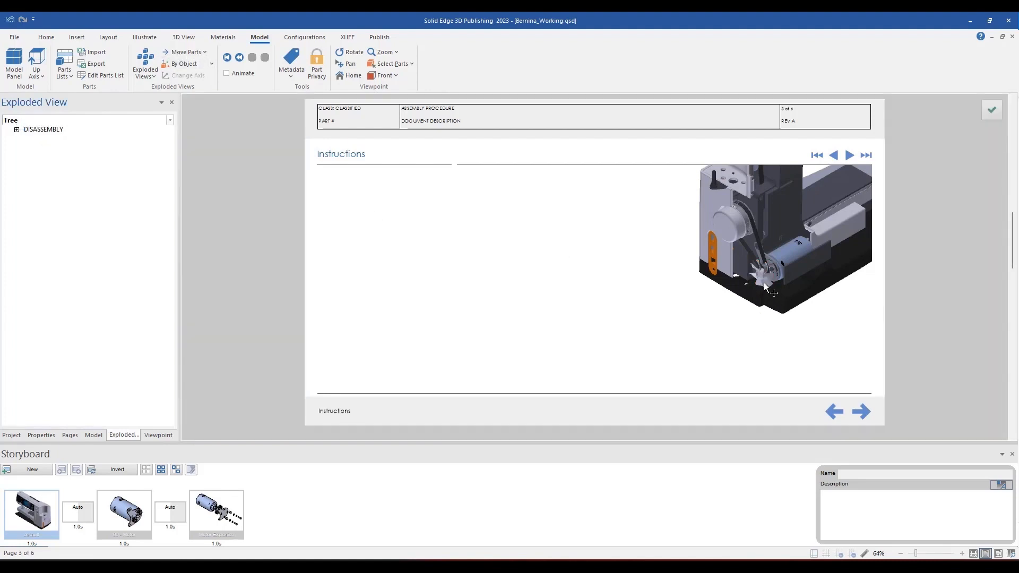
pyautogui.moveTo(754, 281); pyautogui.dragTo(634, 340)
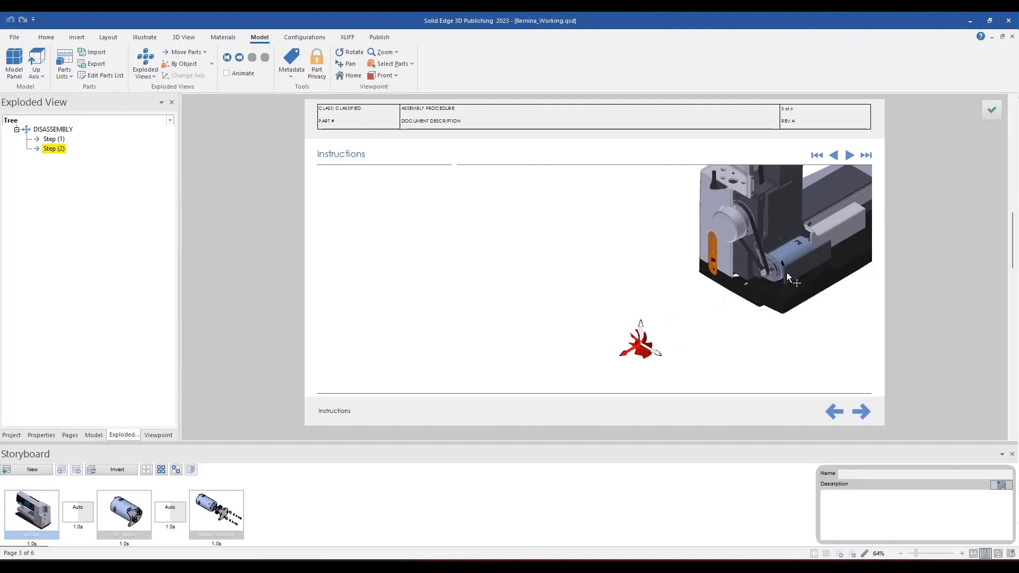
# Move the drive belt and the small motor pulley out beside the fan along the motor axis, as separate exploded view steps.
pyautogui.click(759, 239)
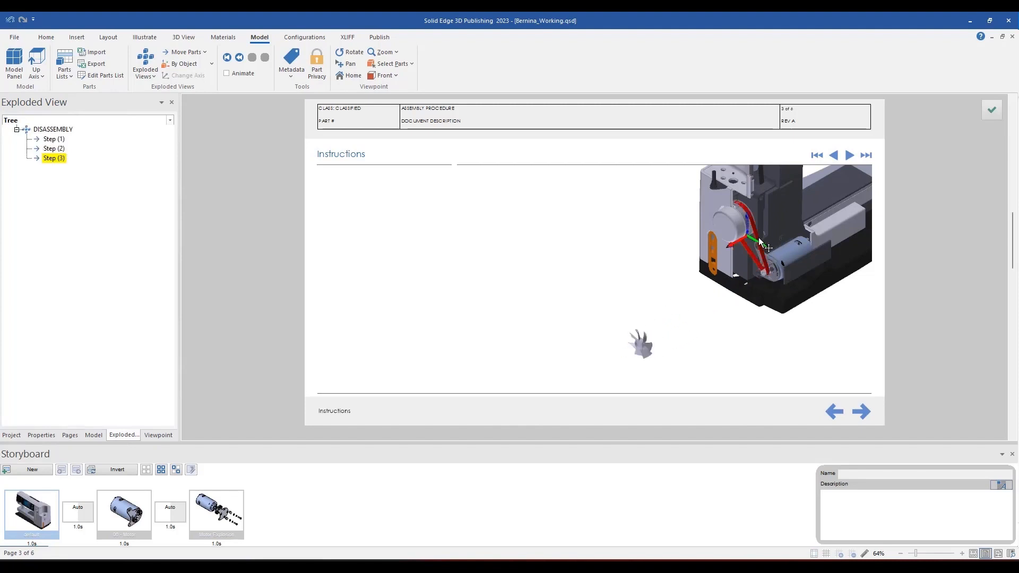
pyautogui.moveTo(762, 245); pyautogui.dragTo(637, 317)
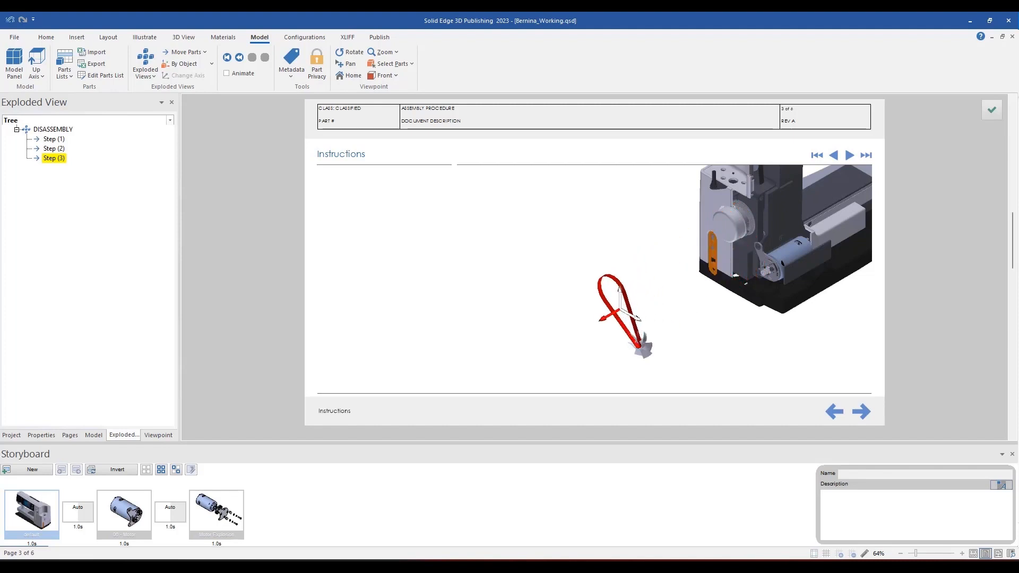
pyautogui.click(765, 276)
pyautogui.moveTo(766, 275); pyautogui.dragTo(637, 348)
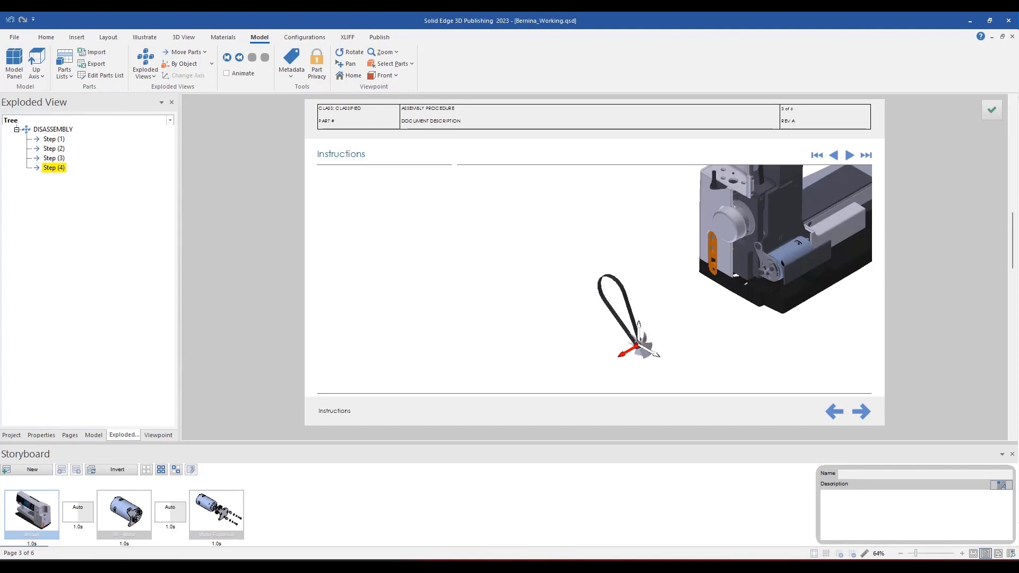
# Move the motor bracket's two mounting screws out together along the motor axis, followed by the remaining mounting hardware as another exploded view step.
pyautogui.click(758, 248)
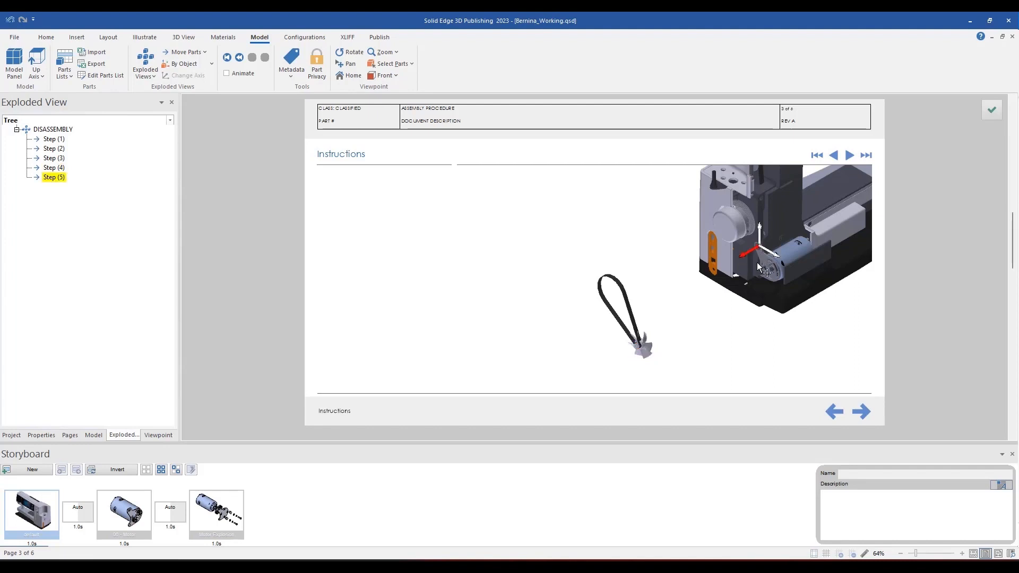
pyautogui.keyDown('ctrl'); pyautogui.click(759, 275); pyautogui.keyUp('ctrl')
pyautogui.moveTo(749, 251); pyautogui.dragTo(640, 318)
pyautogui.click(756, 247)
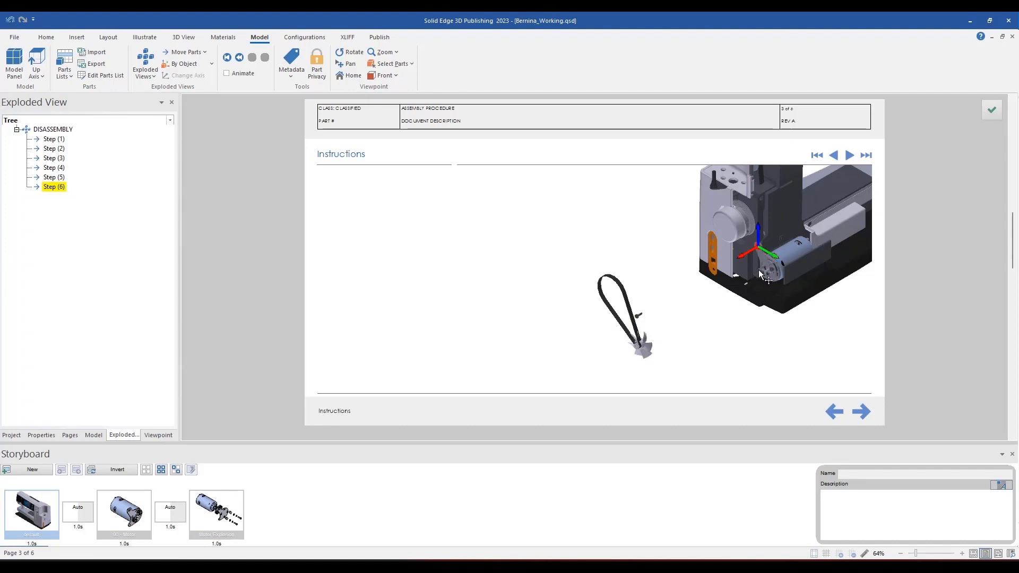
pyautogui.moveTo(745, 254); pyautogui.dragTo(619, 328)
# Select the whole motor subassembly BSM-00382.asm:1 from the assembly tree and move it out of the machine along its axis.
pyautogui.click(784, 252)
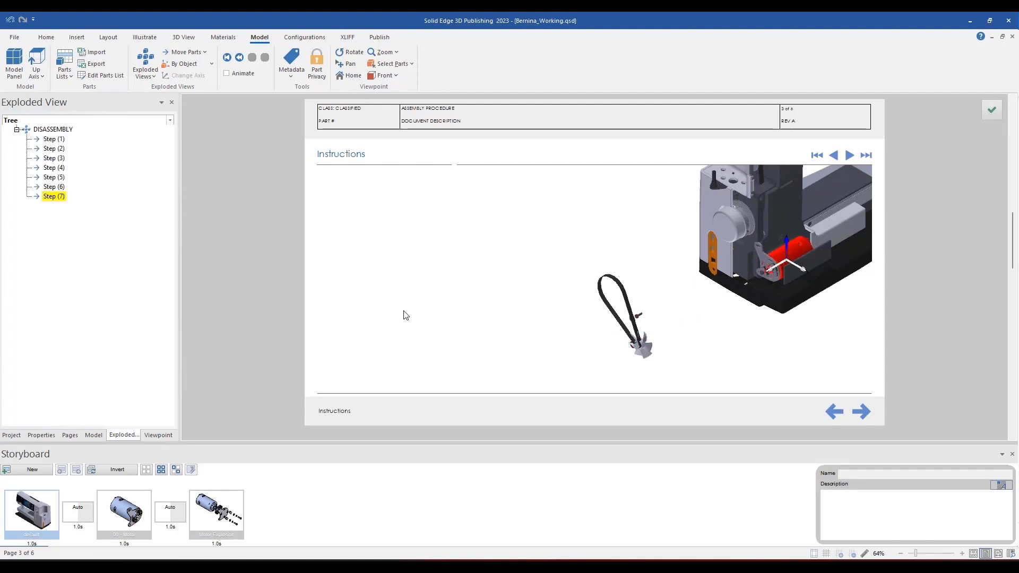
pyautogui.click(92, 434)
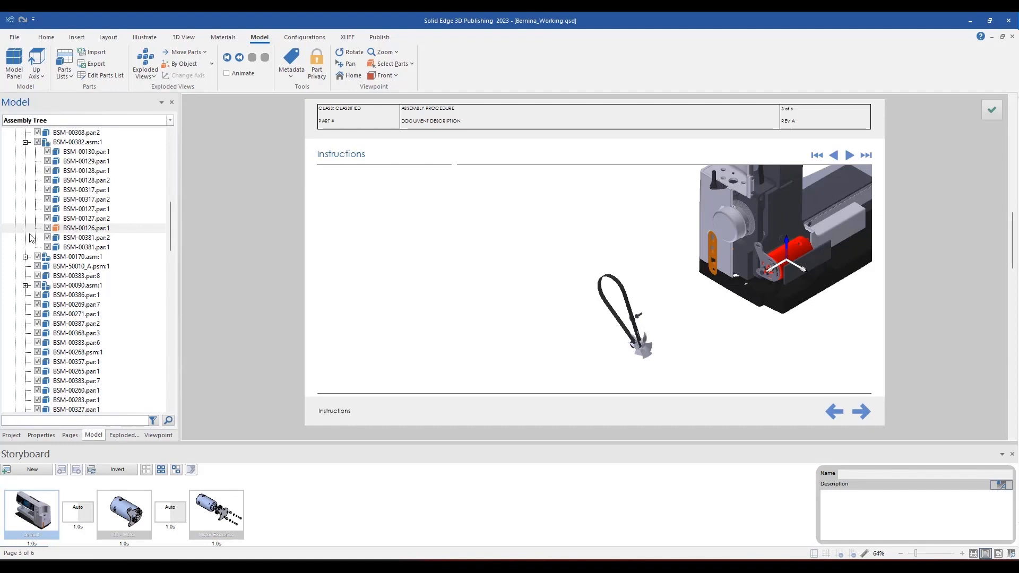
pyautogui.click(69, 143)
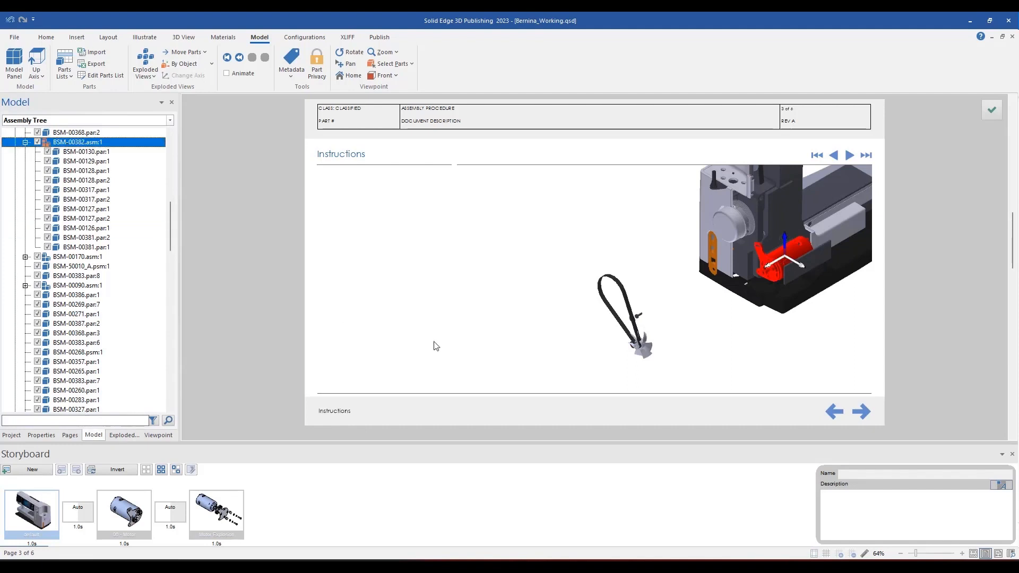
pyautogui.moveTo(778, 260); pyautogui.dragTo(623, 348)
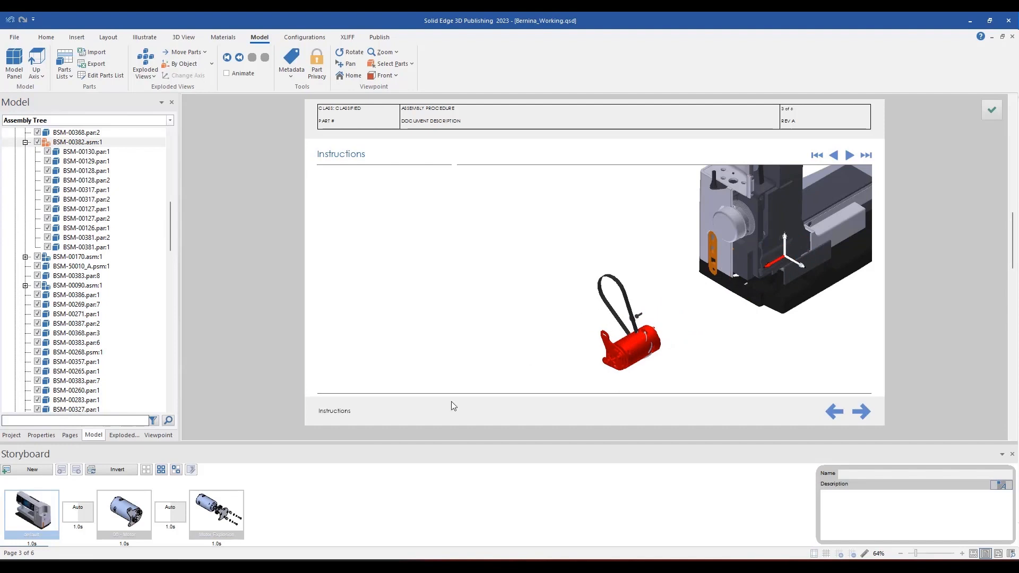
pyautogui.click(124, 435)
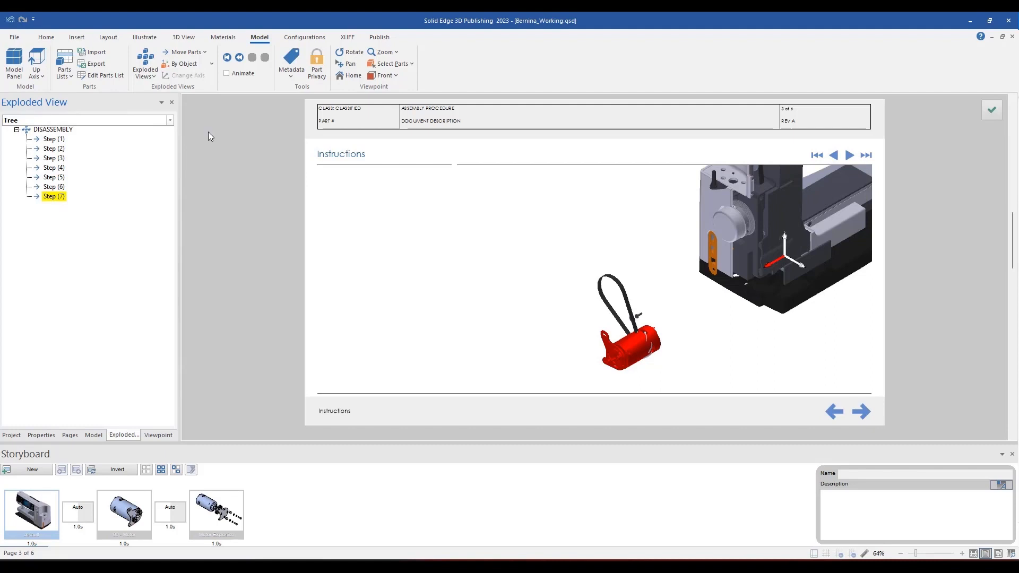
pyautogui.click(145, 36)
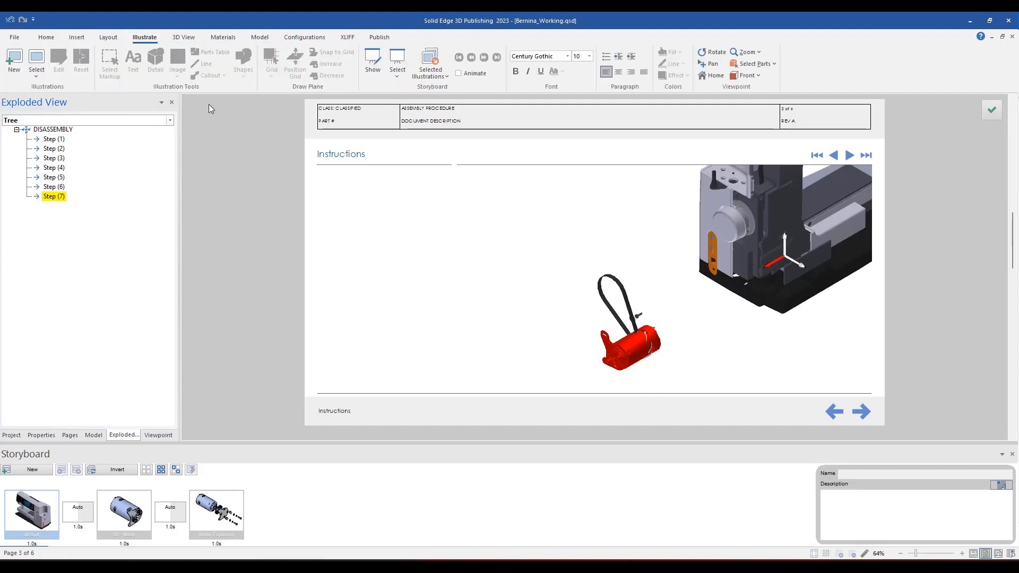
pyautogui.click(446, 74)
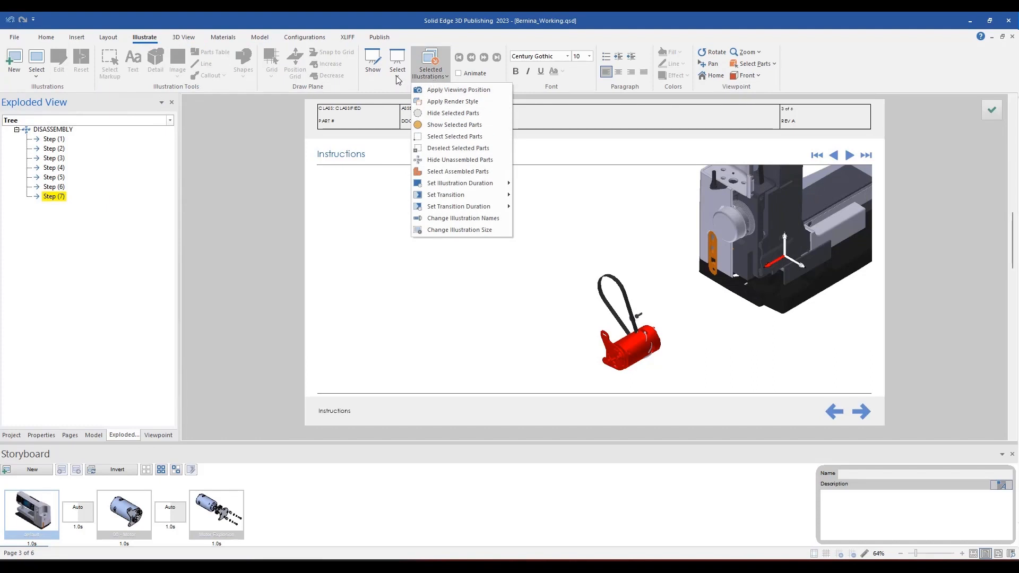
pyautogui.click(158, 177)
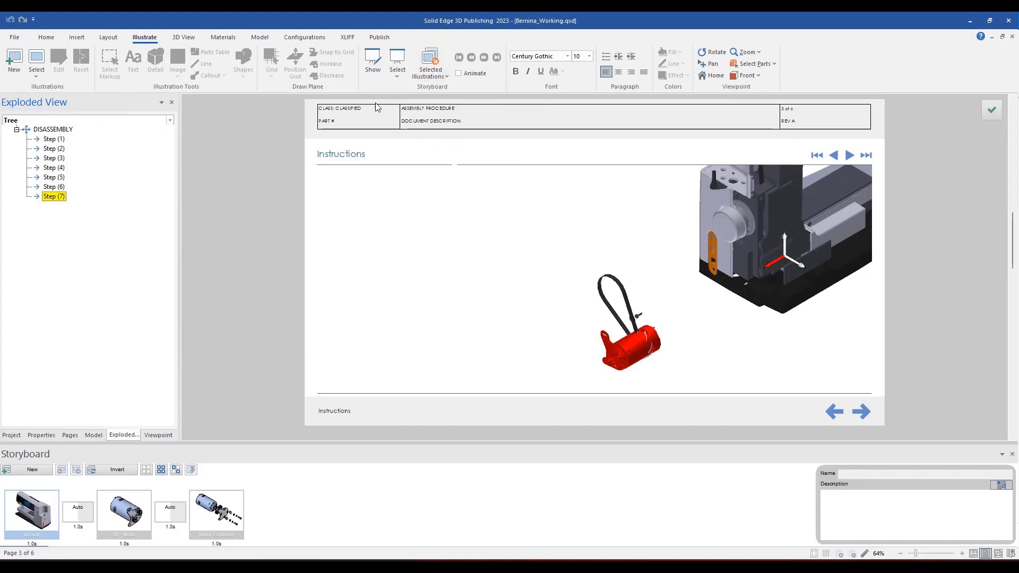
# Generate a storyboard from the DISASSEMBLY exploded view of BSM-00001.asm, selecting parts being assembled, hiding unassembled parts and keeping the viewing position.
pyautogui.click(398, 77)
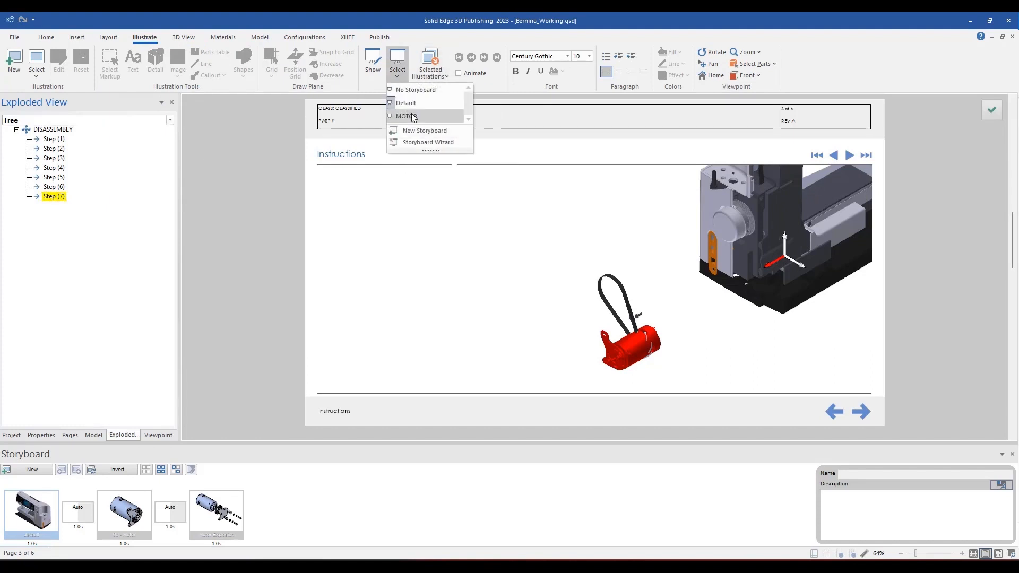
pyautogui.click(418, 143)
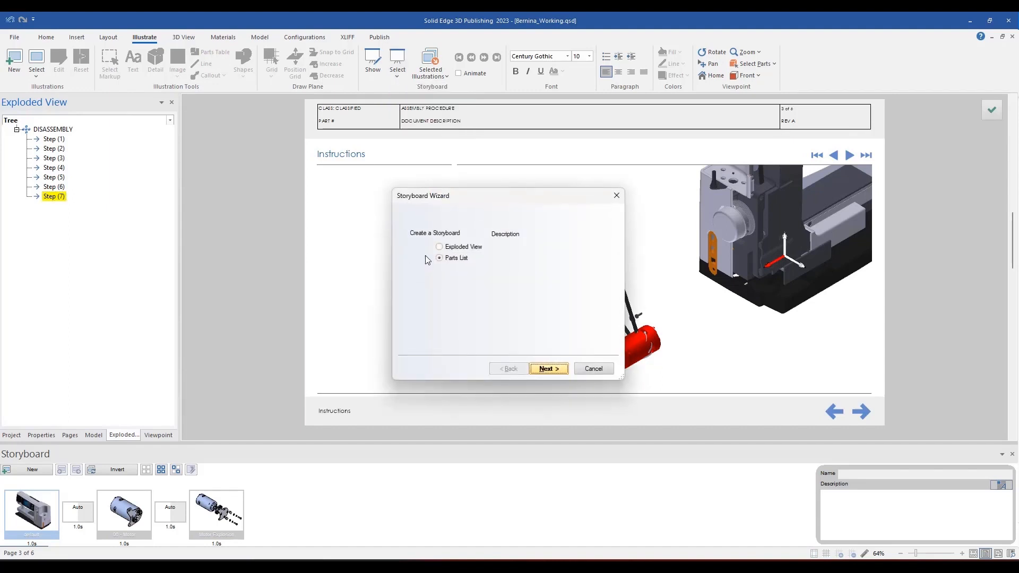
pyautogui.click(440, 248)
pyautogui.click(548, 369)
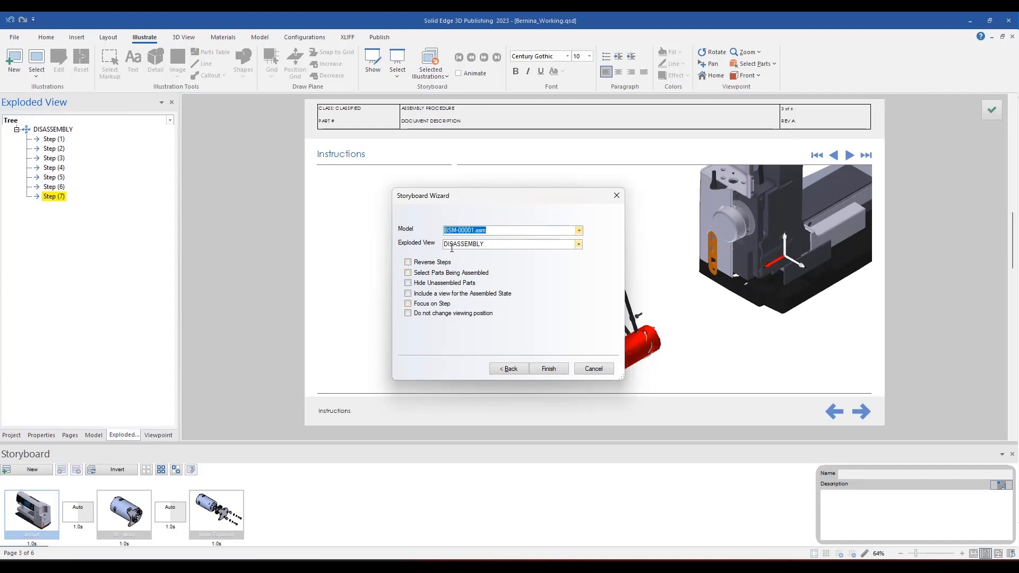
pyautogui.click(408, 273)
pyautogui.click(408, 284)
pyautogui.click(408, 314)
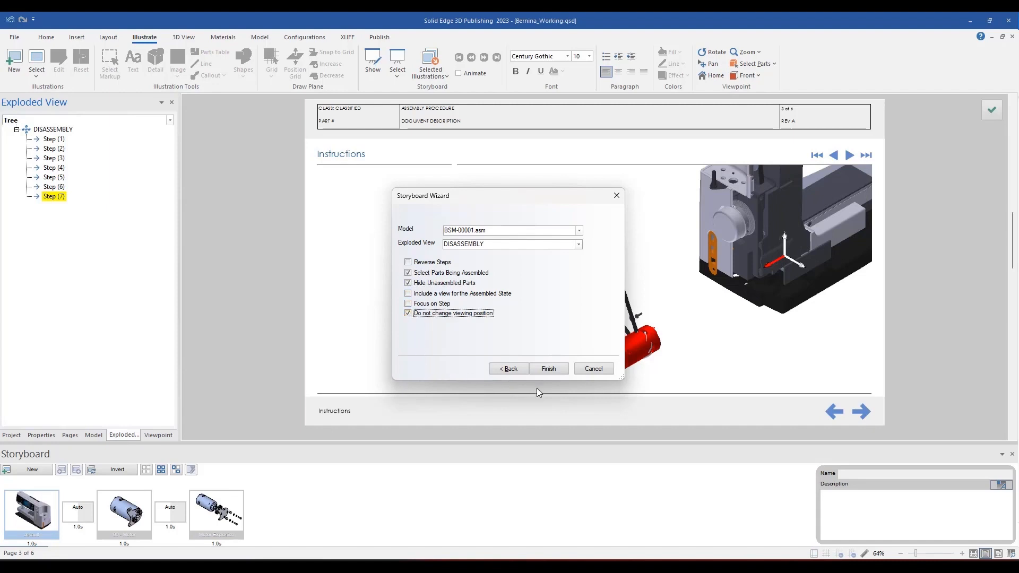
pyautogui.click(553, 370)
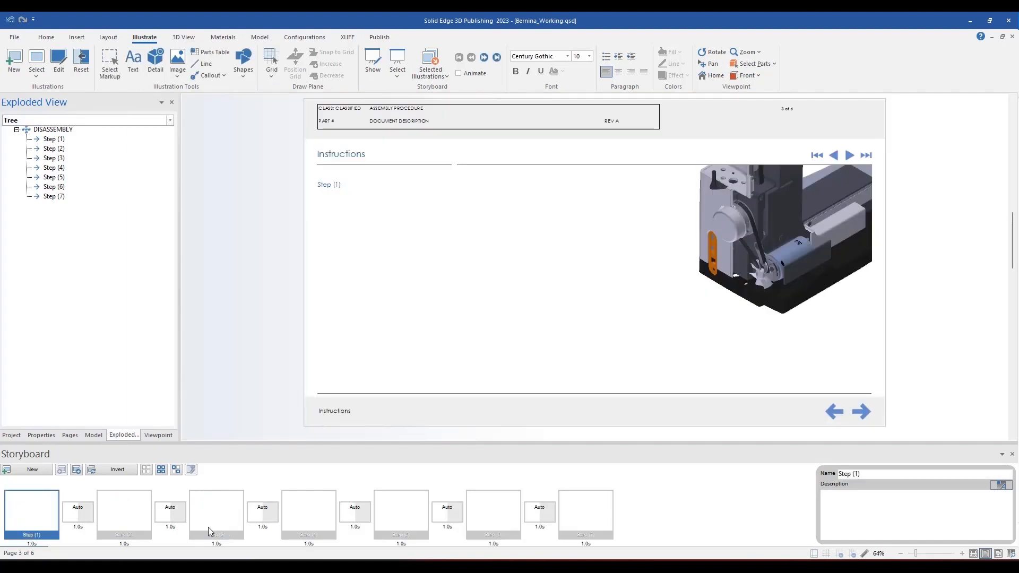
# Edit the Step (1) illustration so the whole machine and the removed red cover fit in the frame.
pyautogui.click(38, 508)
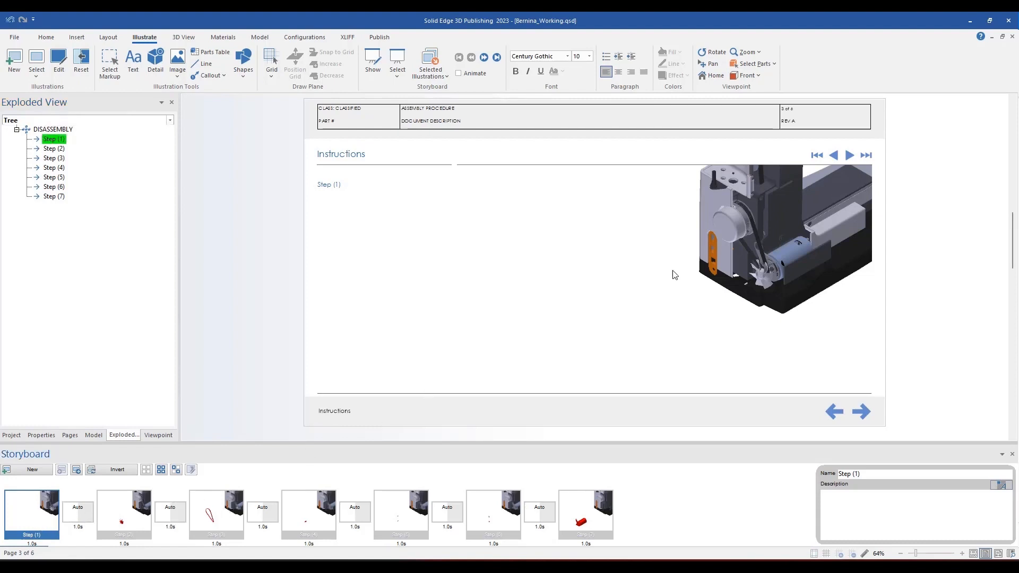
pyautogui.rightClick(44, 509)
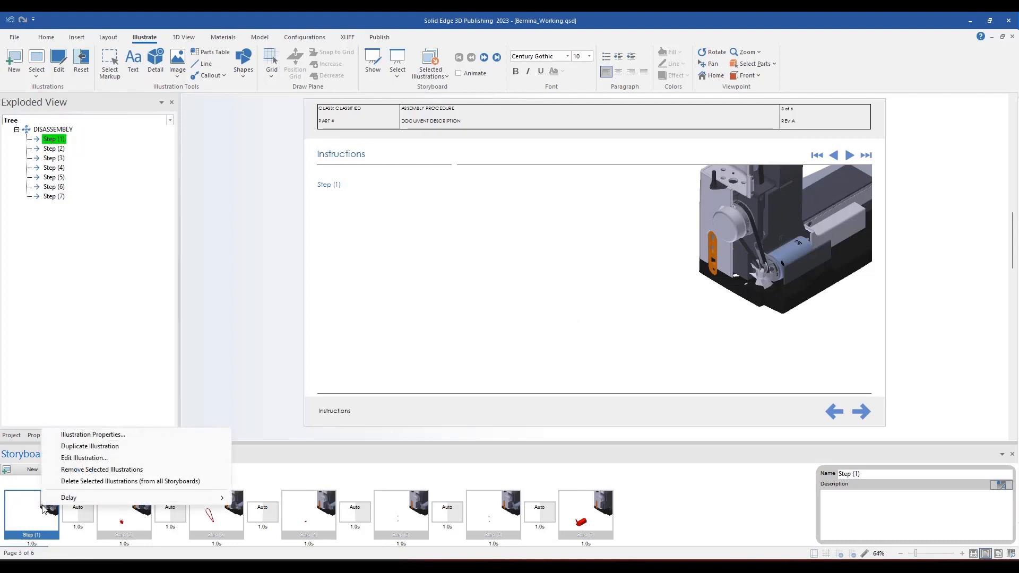
pyautogui.click(69, 458)
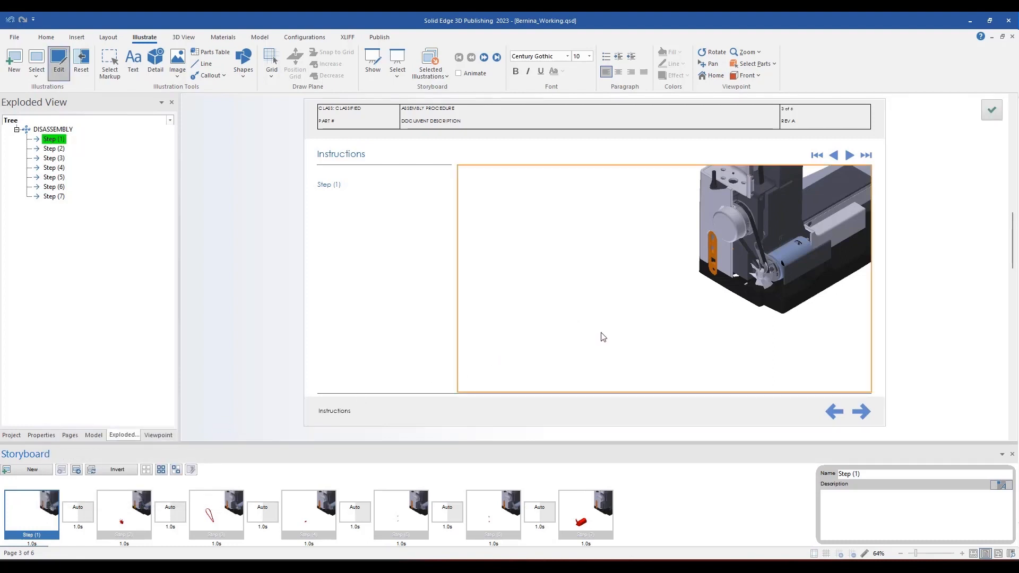
pyautogui.moveTo(789, 222); pyautogui.dragTo(536, 328, button='middle')
pyautogui.scroll(-4, 784, 224)
pyautogui.scroll(-3, 765, 245)
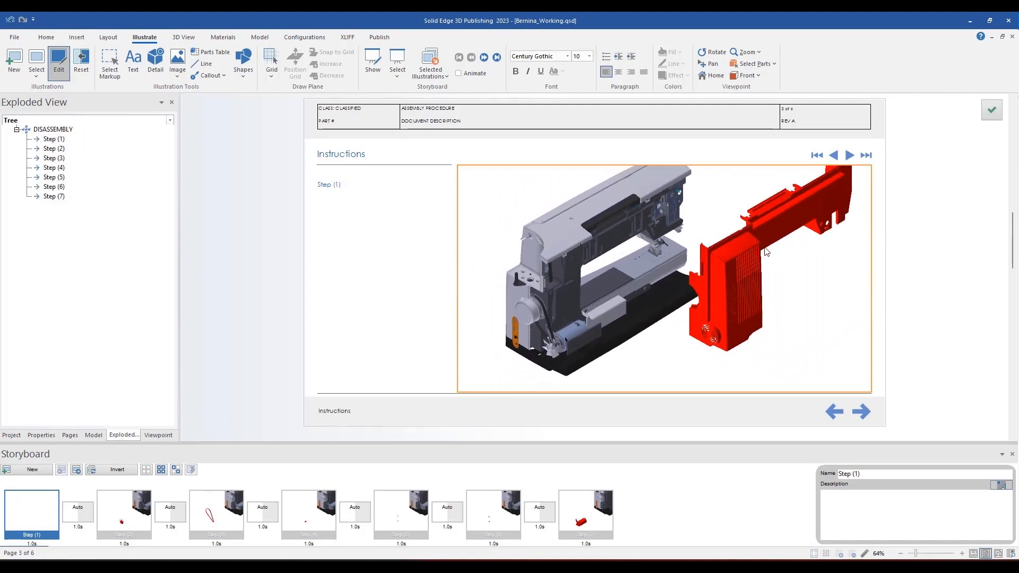
pyautogui.moveTo(778, 256)
pyautogui.mouseDown(button='middle')
pyautogui.moveTo(761, 253)
pyautogui.moveTo(780, 257)
pyautogui.mouseUp(button='middle')
pyautogui.scroll(-1, 779, 255)
pyautogui.click(990, 112)
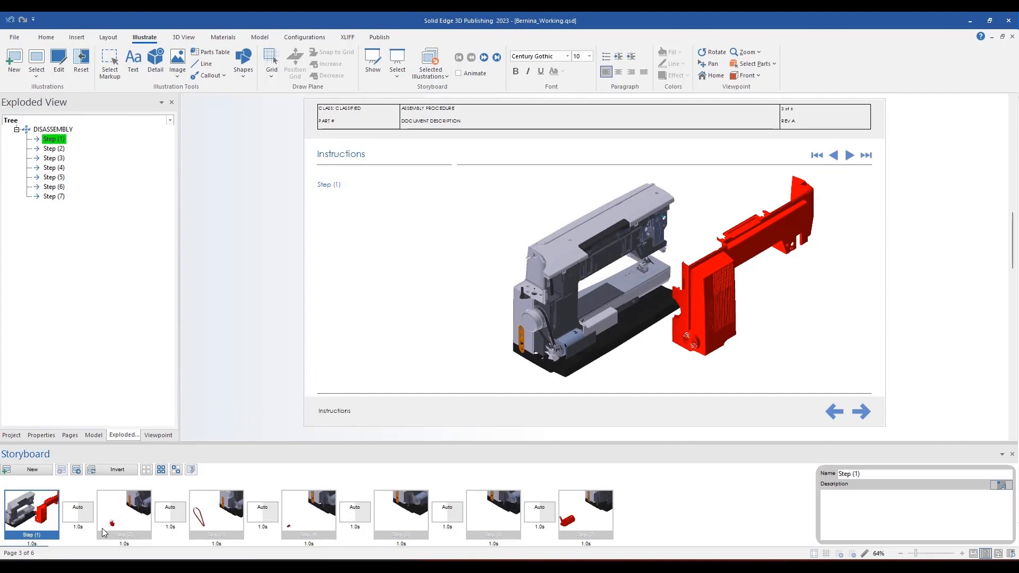
# Add a new illustration named START at the end of the storyboard.
pyautogui.click(30, 470)
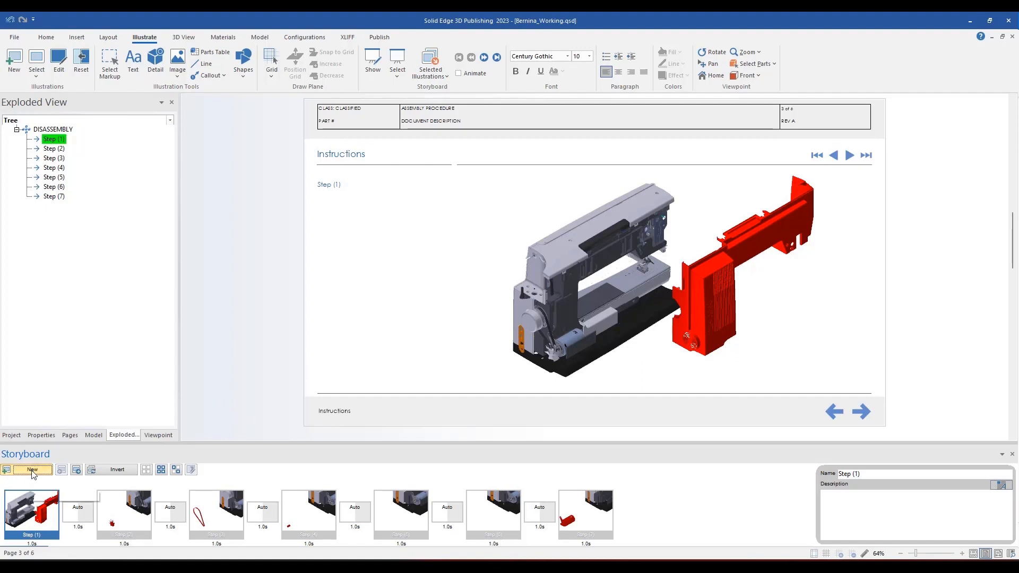
pyautogui.write('START')
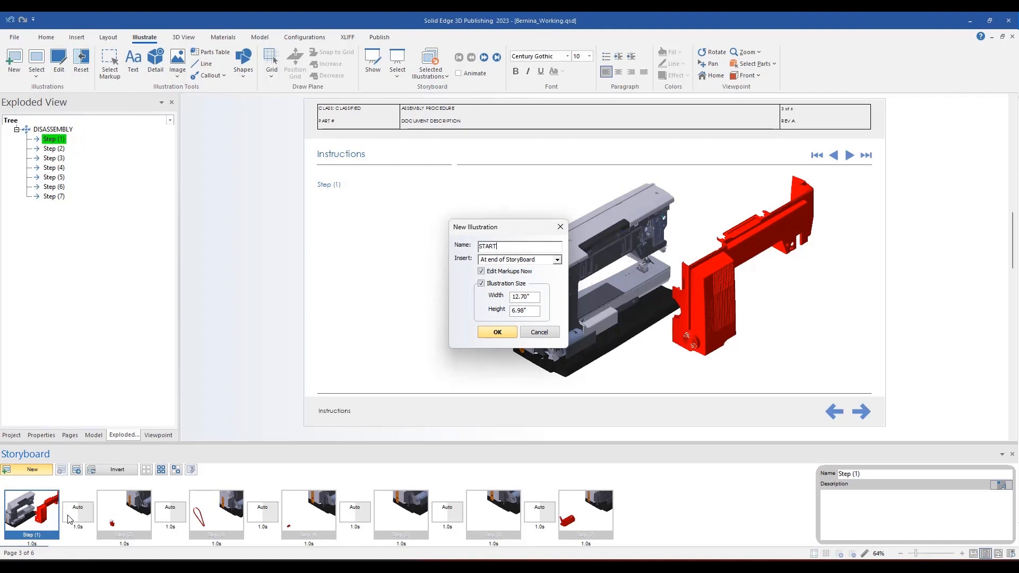
pyautogui.click(484, 333)
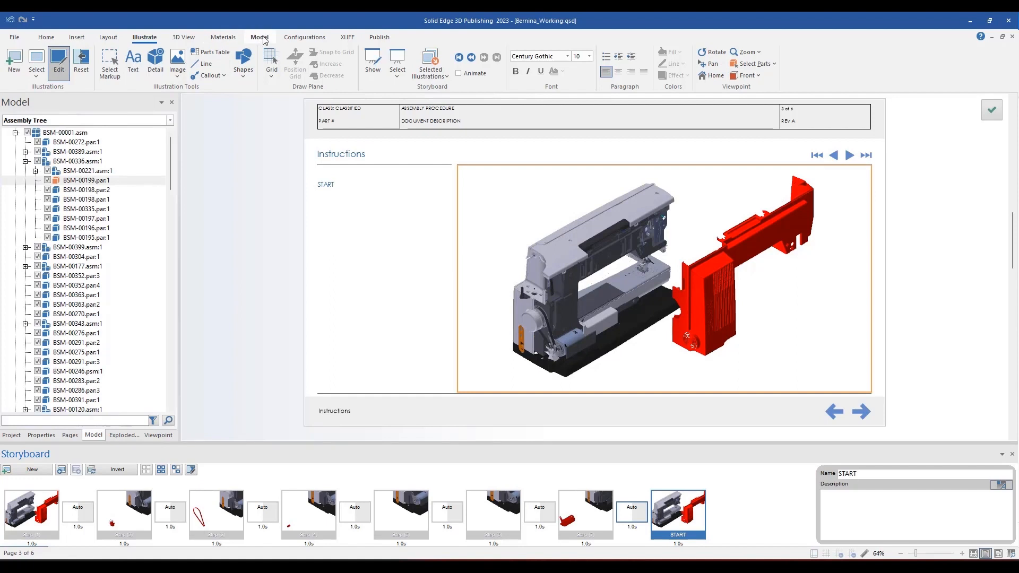
# Apply the 00-ALL PARTS configuration to the START illustration and move it to the beginning of the storyboard.
pyautogui.click(260, 37)
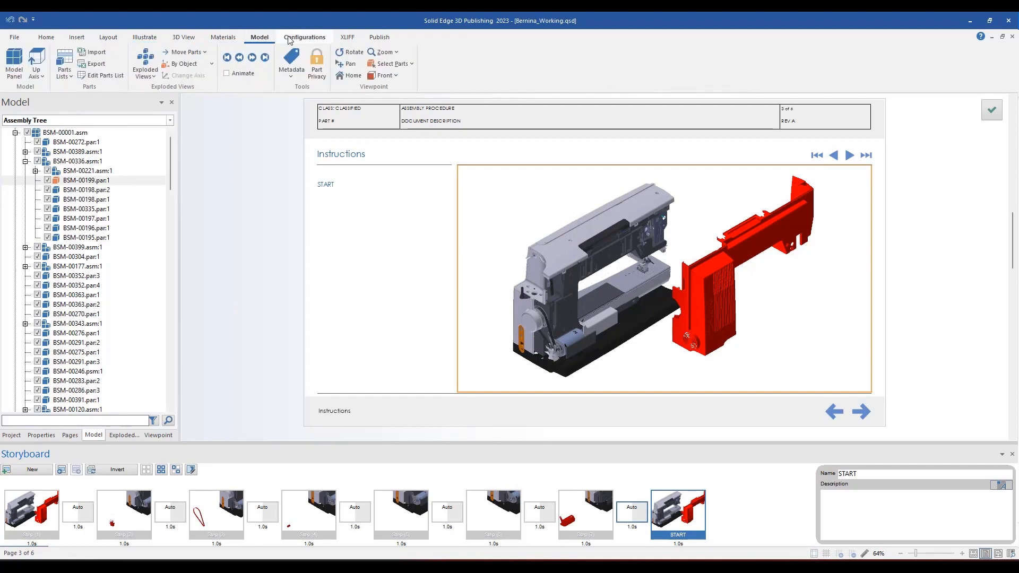
pyautogui.click(304, 37)
pyautogui.click(25, 78)
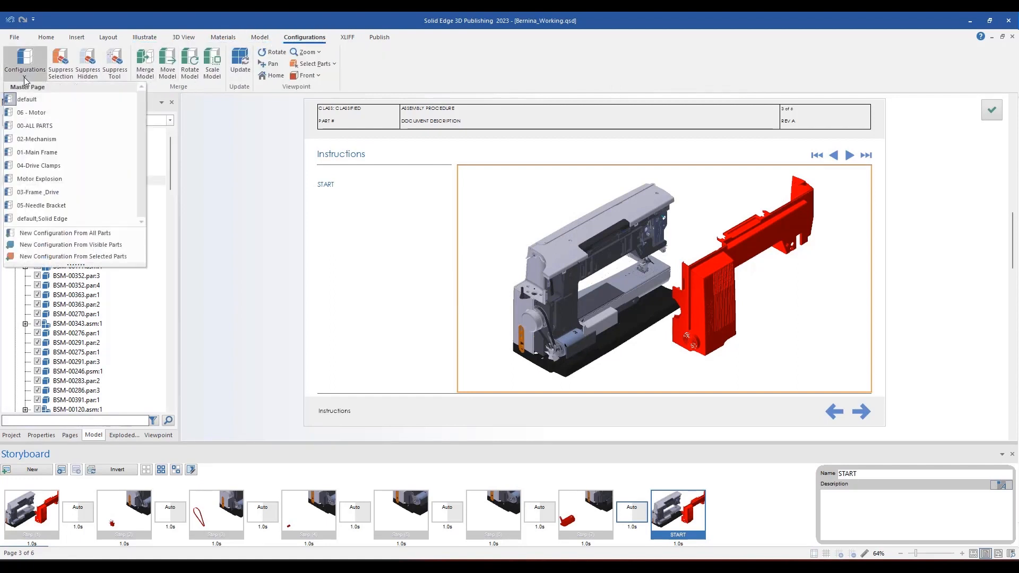
pyautogui.click(34, 126)
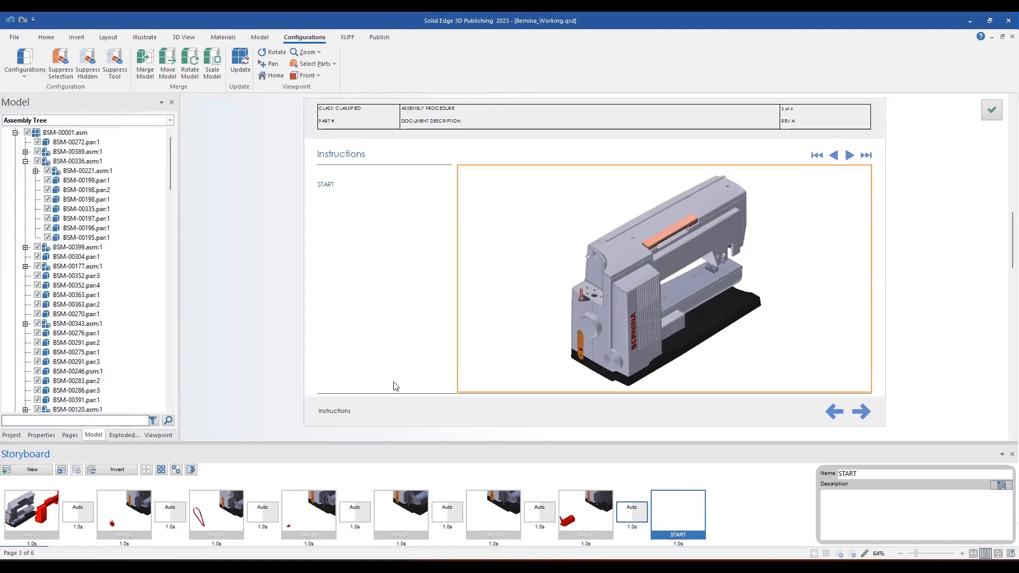
pyautogui.click(991, 110)
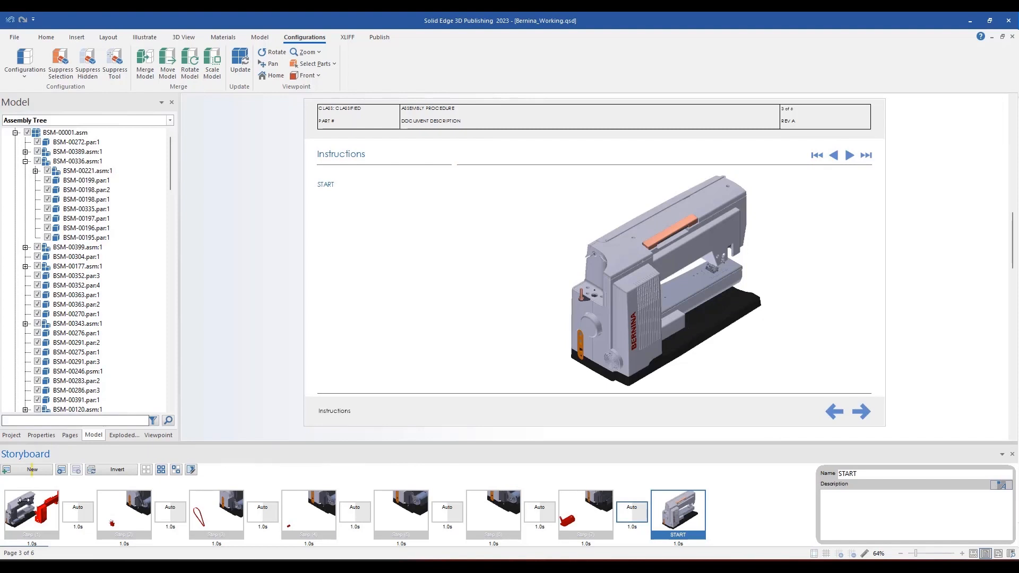
pyautogui.moveTo(24, 499); pyautogui.dragTo(27, 502)
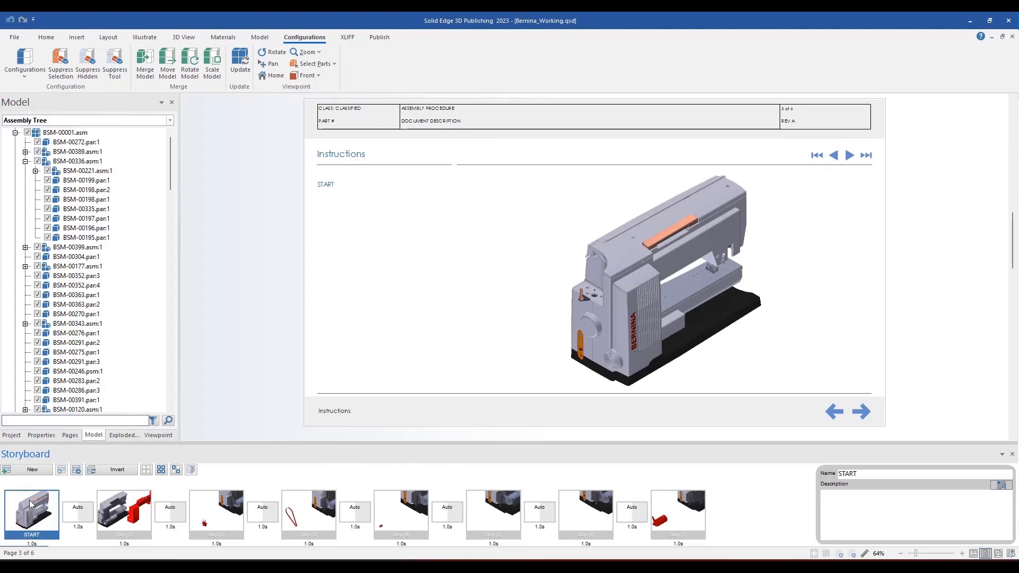
# Insert a new illustration named DETAIL VIEW after Step (1), framed closer on the motor end of the machine.
pyautogui.click(138, 519)
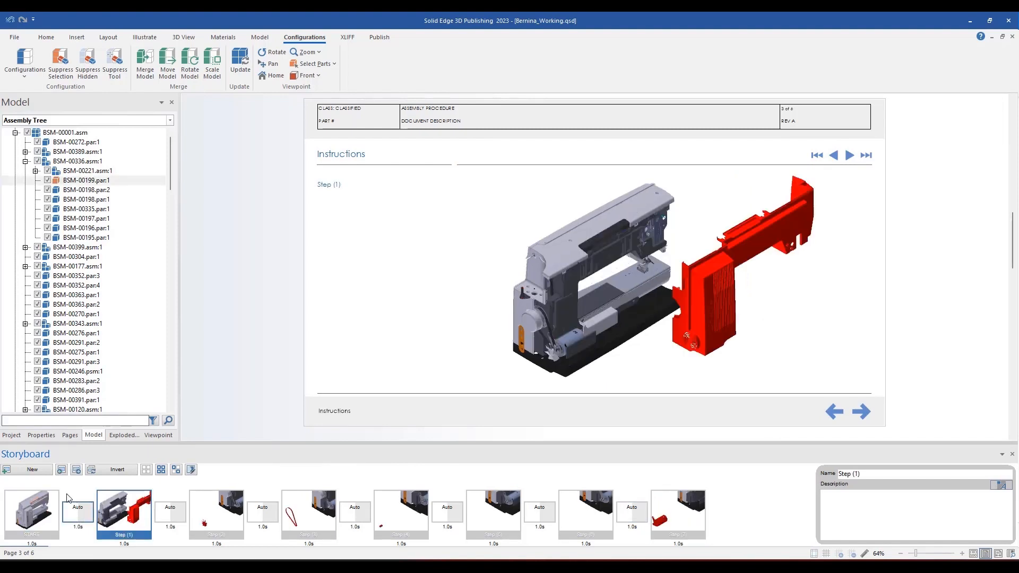
pyautogui.click(32, 471)
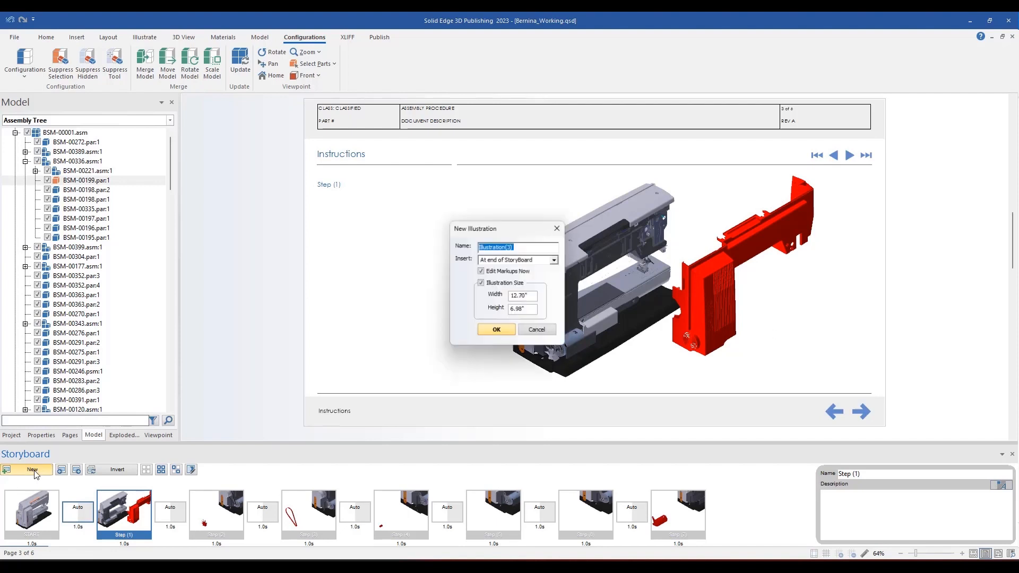
pyautogui.click(557, 260)
pyautogui.click(529, 283)
pyautogui.click(513, 247)
pyautogui.doubleClick(512, 246)
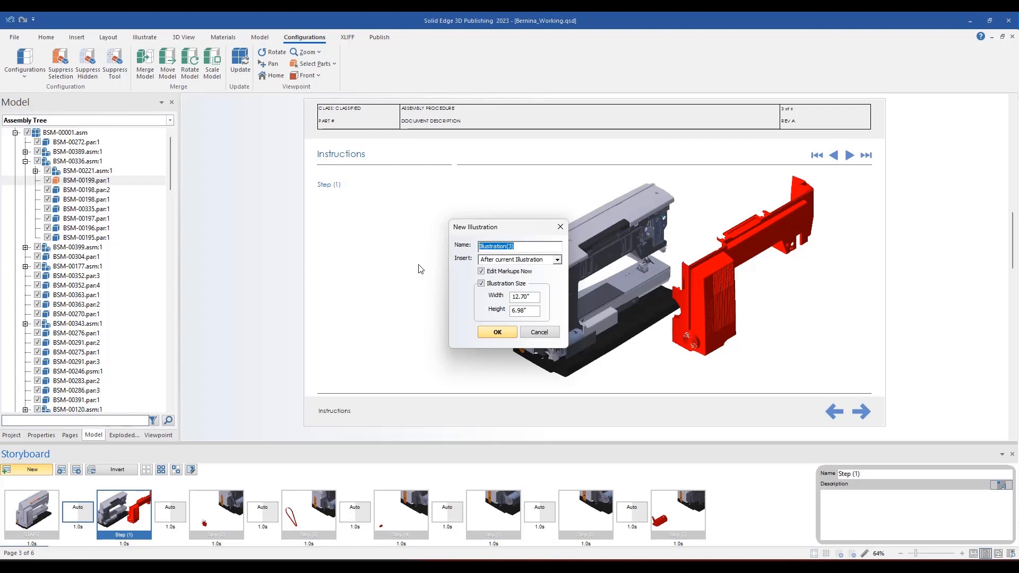
pyautogui.write('DETAIL VIEW')
pyautogui.click(492, 332)
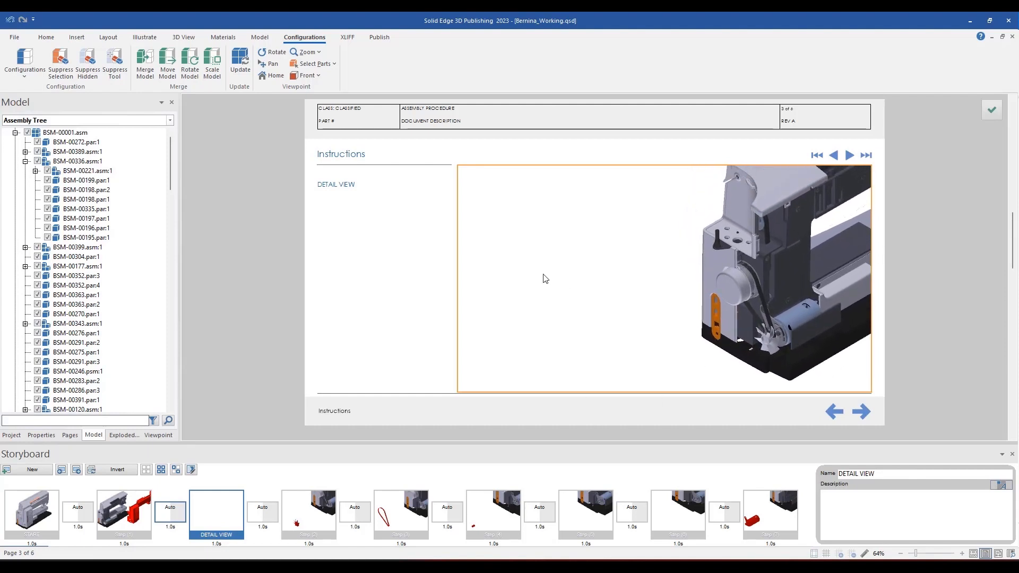
# Add a circular detail of the motor and fan, enlarged to about 5.3 by 5.2 inches in the empty area beside the machine.
pyautogui.click(148, 37)
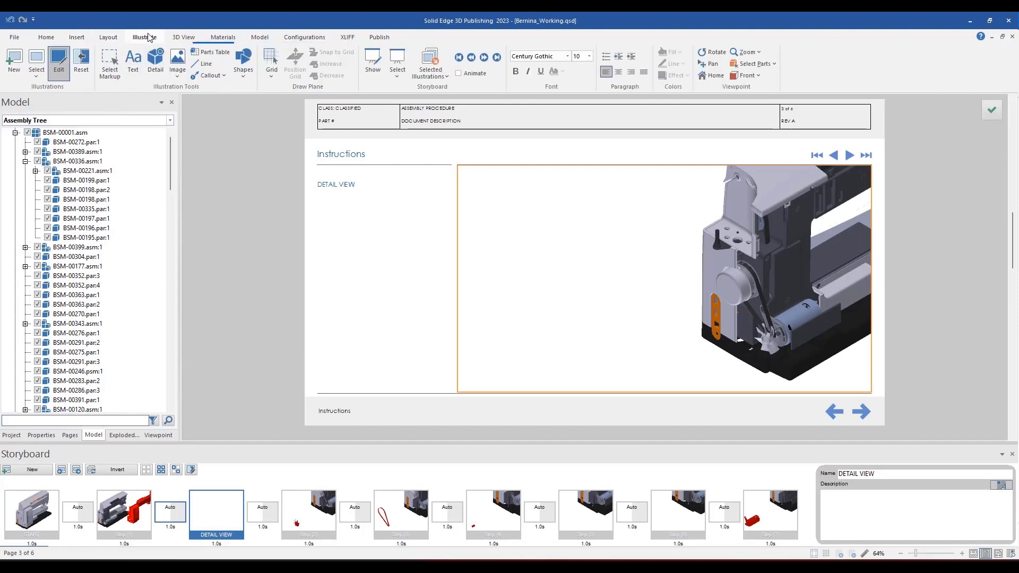
pyautogui.click(156, 62)
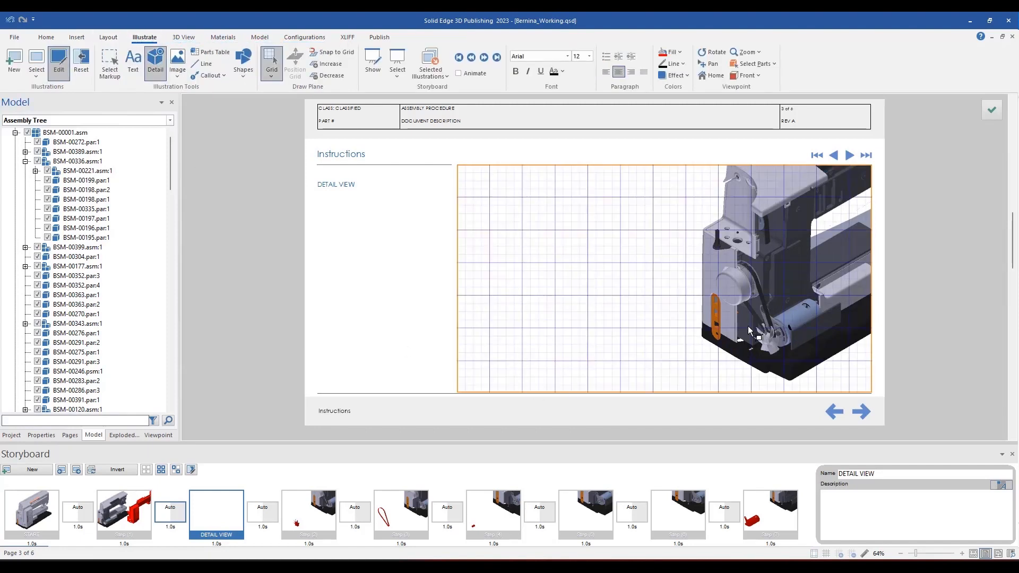
pyautogui.click(767, 290)
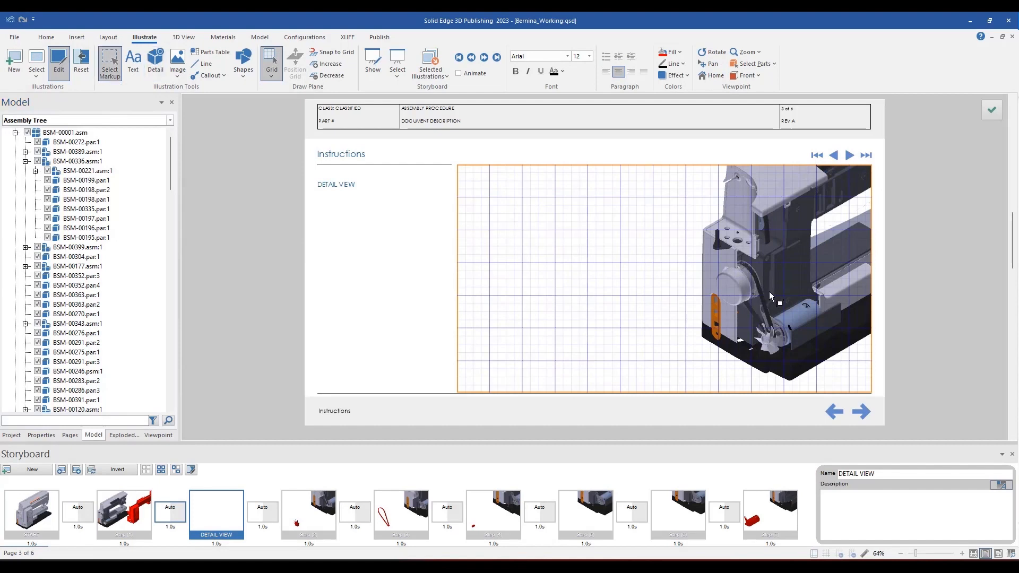
pyautogui.moveTo(797, 327); pyautogui.dragTo(832, 363)
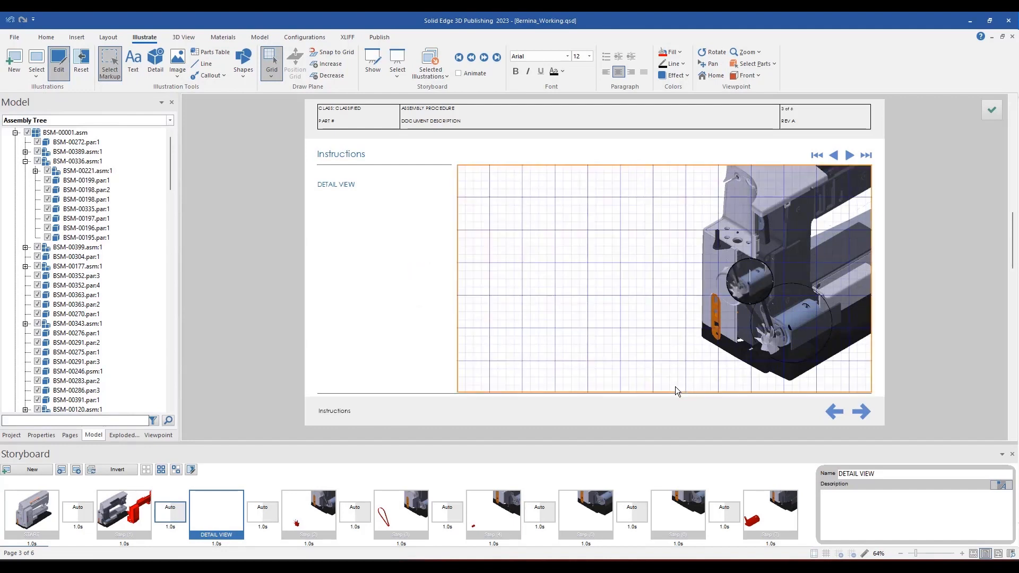
pyautogui.moveTo(737, 293); pyautogui.dragTo(429, 386)
pyautogui.moveTo(531, 327); pyautogui.dragTo(629, 296)
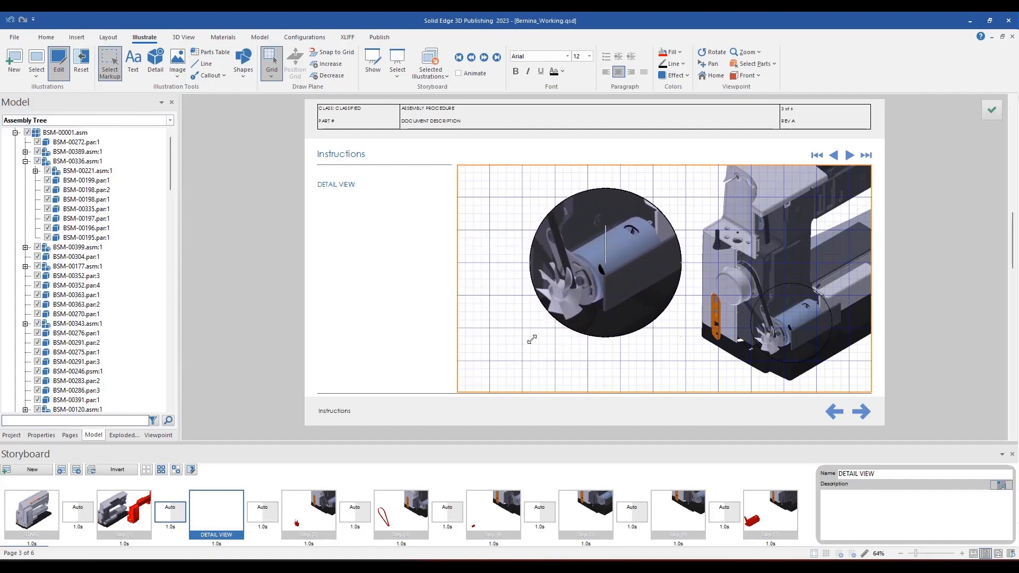
pyautogui.moveTo(531, 338); pyautogui.dragTo(505, 355)
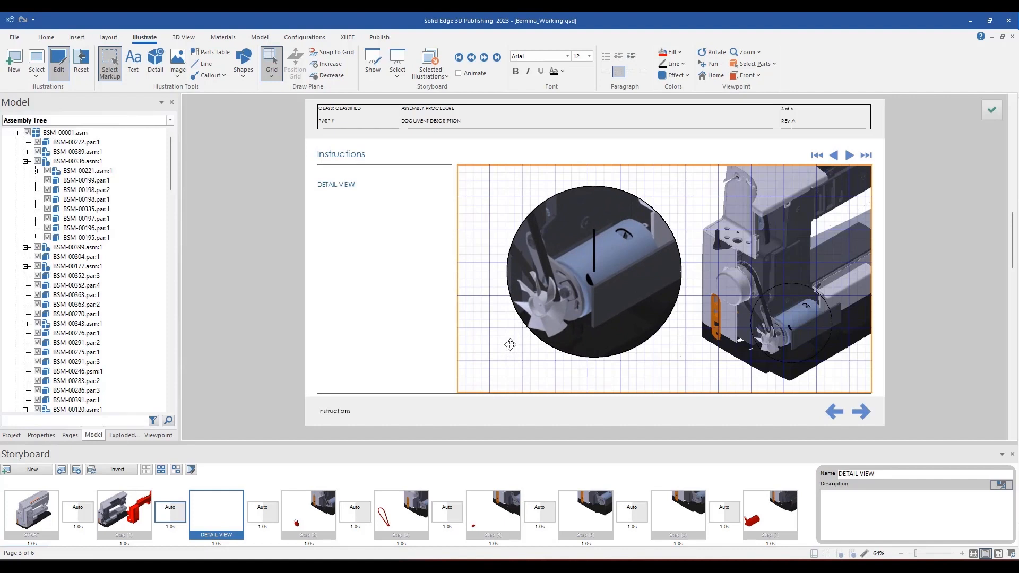
# Enable the leader on the motor detail and finish editing the DETAIL VIEW illustration.
pyautogui.click(41, 436)
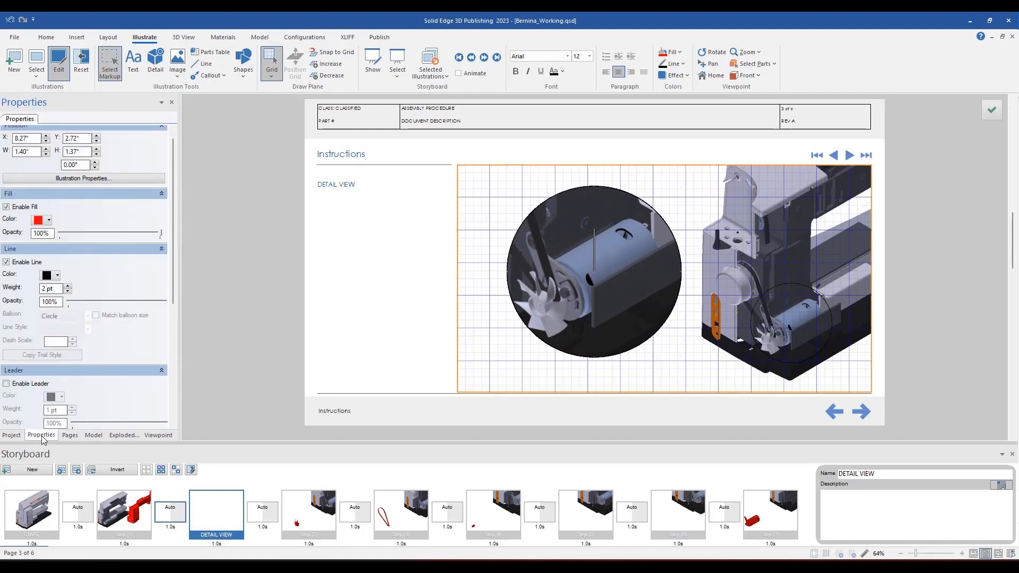
pyautogui.click(7, 384)
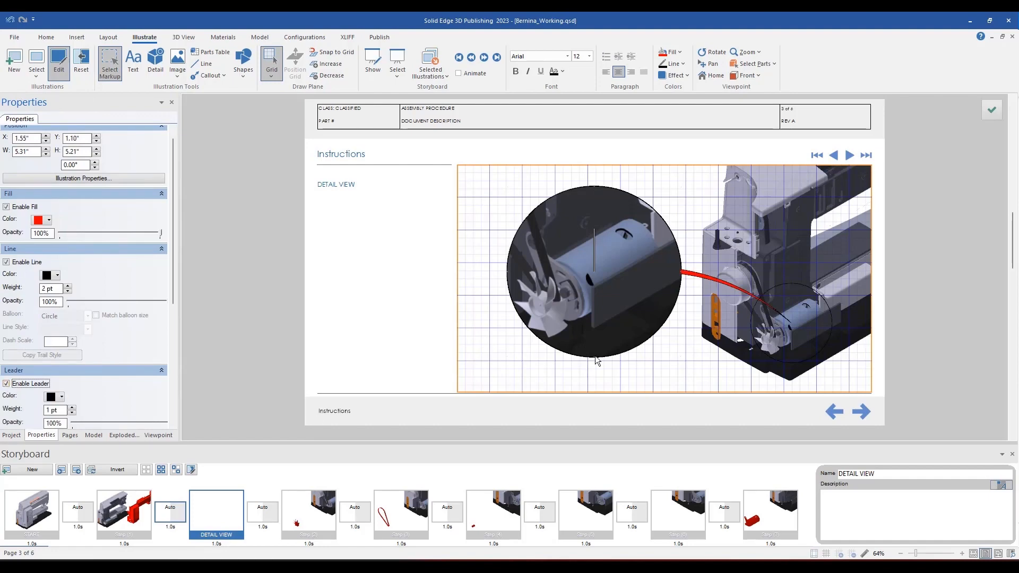
pyautogui.click(992, 109)
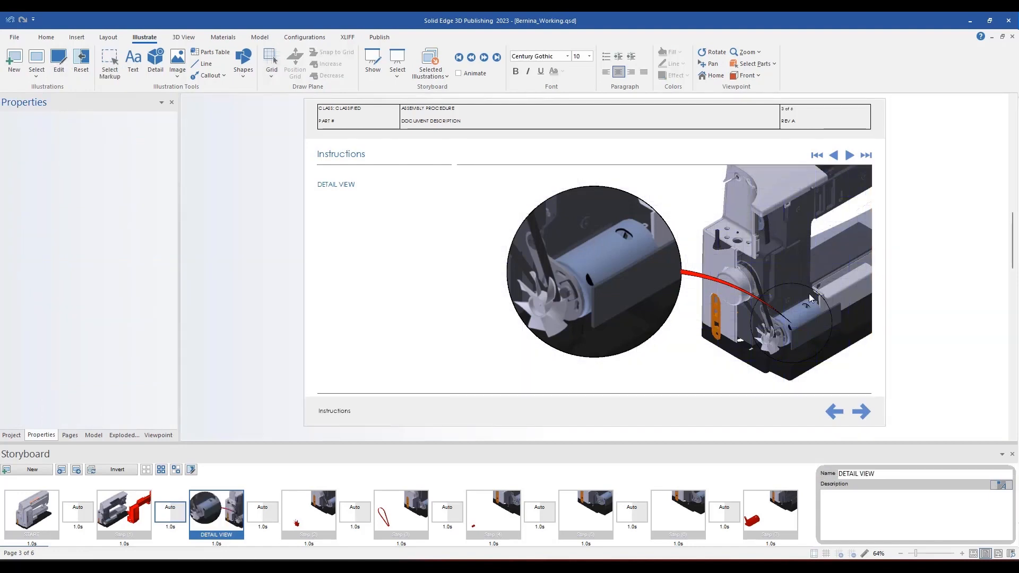
# Preview the storyboard transitions from START through Step (1) and DETAIL VIEW to Step (2).
pyautogui.click(36, 514)
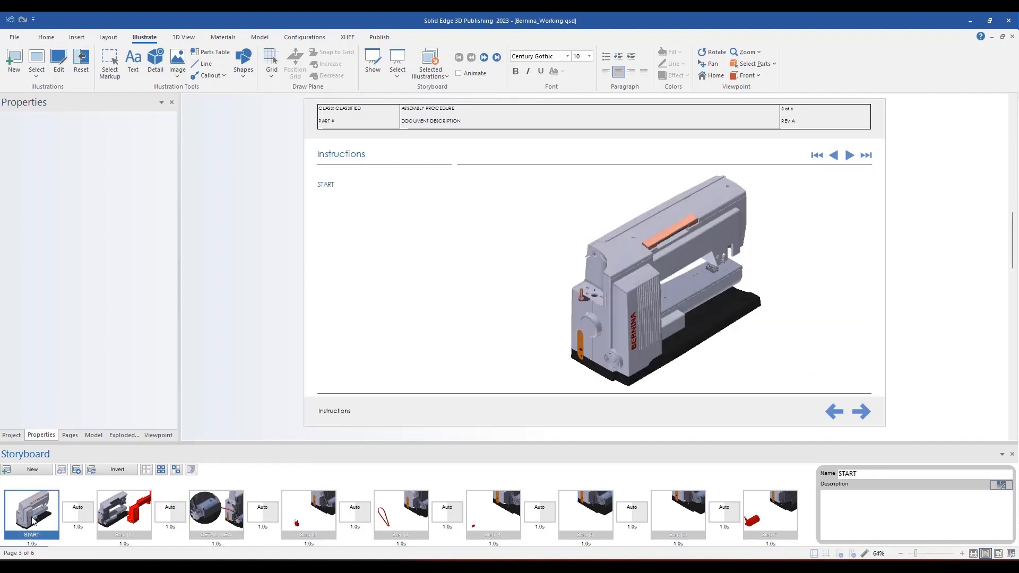
pyautogui.click(89, 517)
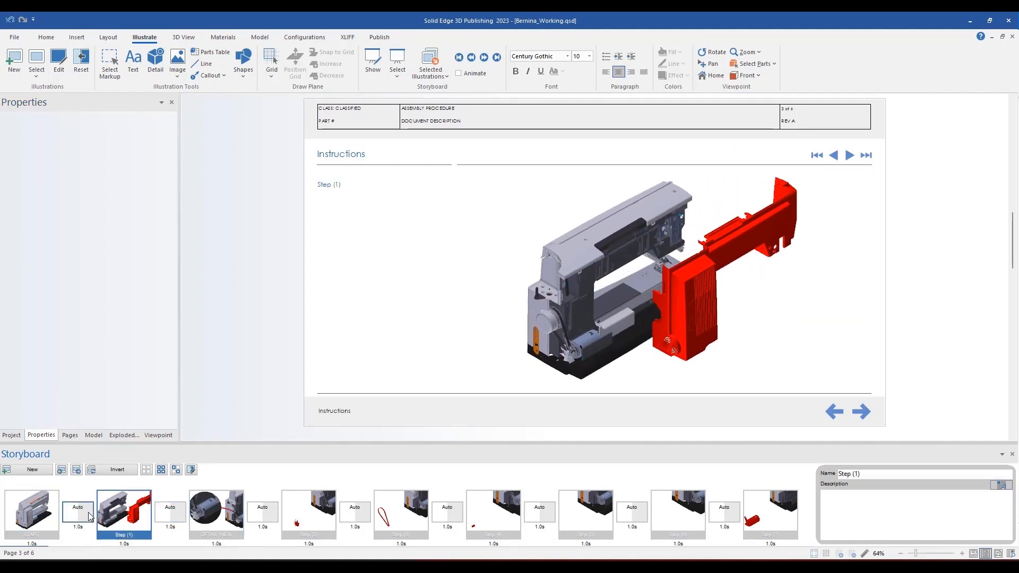
pyautogui.click(182, 518)
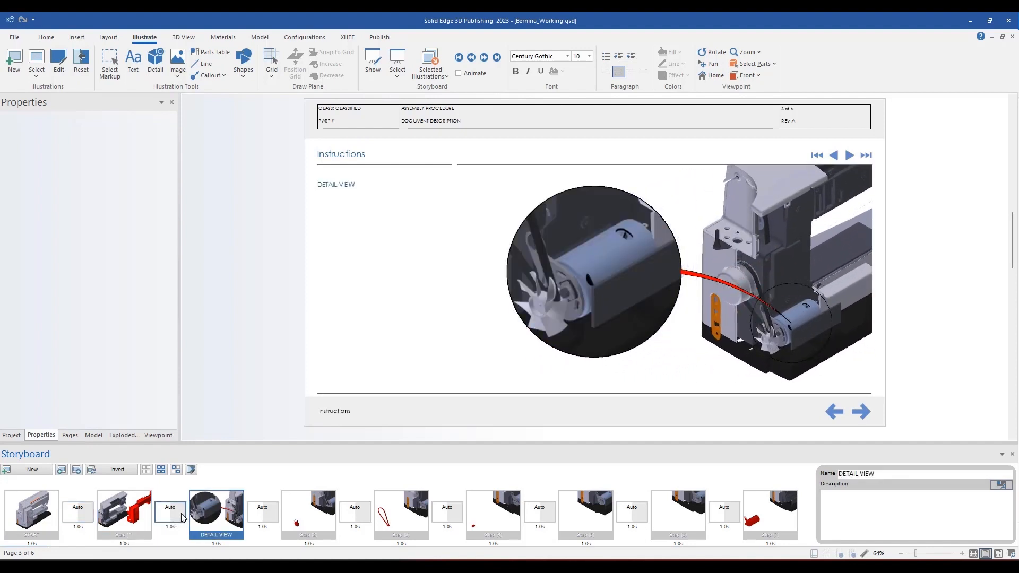
pyautogui.click(277, 513)
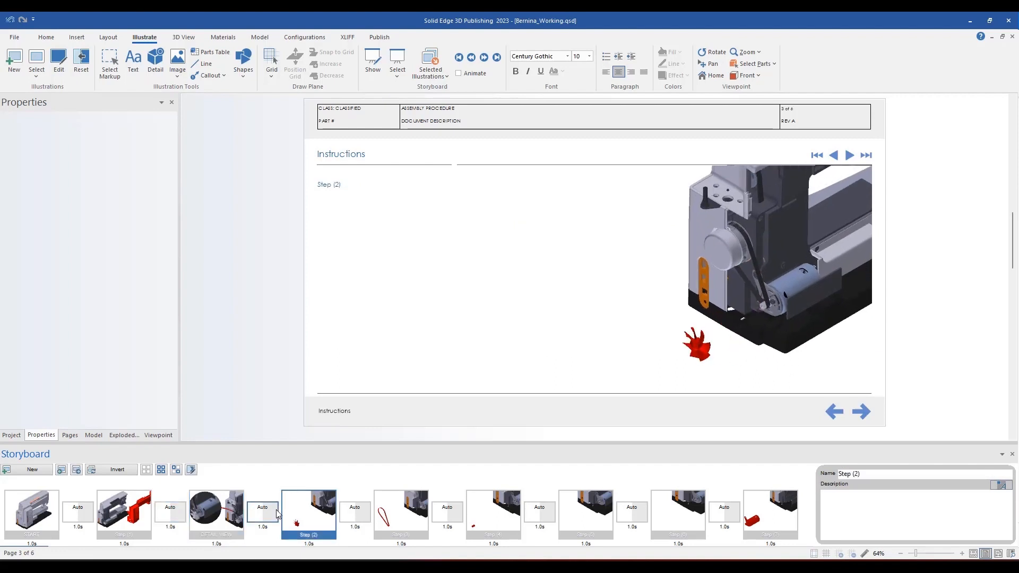
# Preview the storyboard transition from Step (2) to Step (3) and return to Step (1).
pyautogui.click(366, 516)
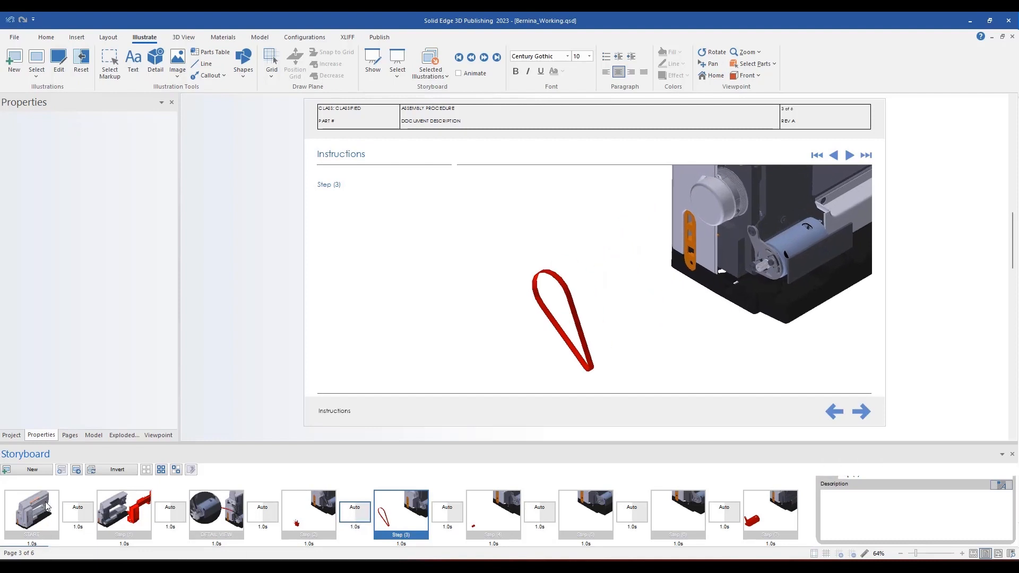
pyautogui.click(136, 511)
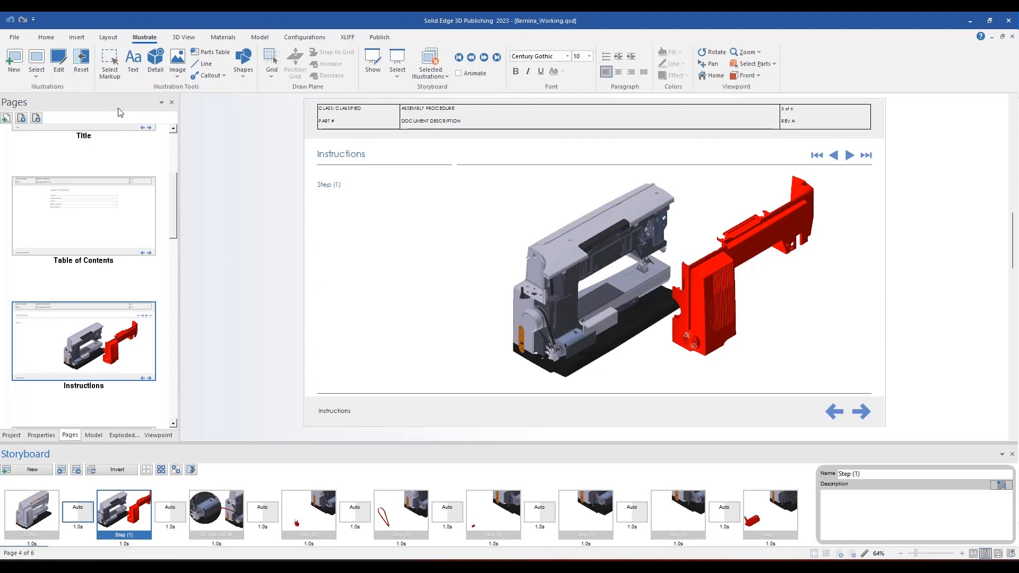
# Insert a part text box above the 3D view, next to the Instructions heading.
pyautogui.click(76, 36)
pyautogui.click(98, 68)
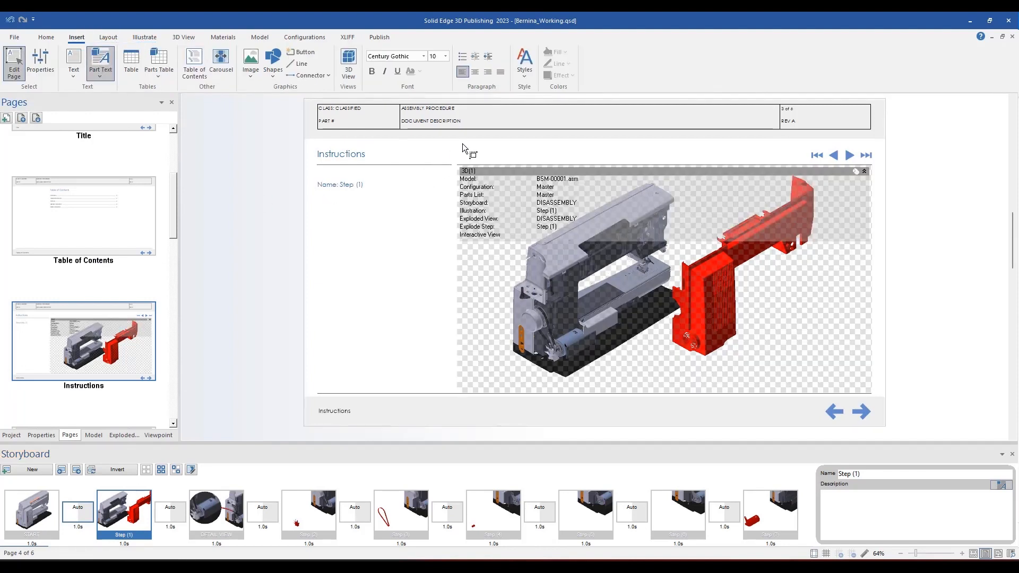
pyautogui.moveTo(456, 140); pyautogui.dragTo(636, 164)
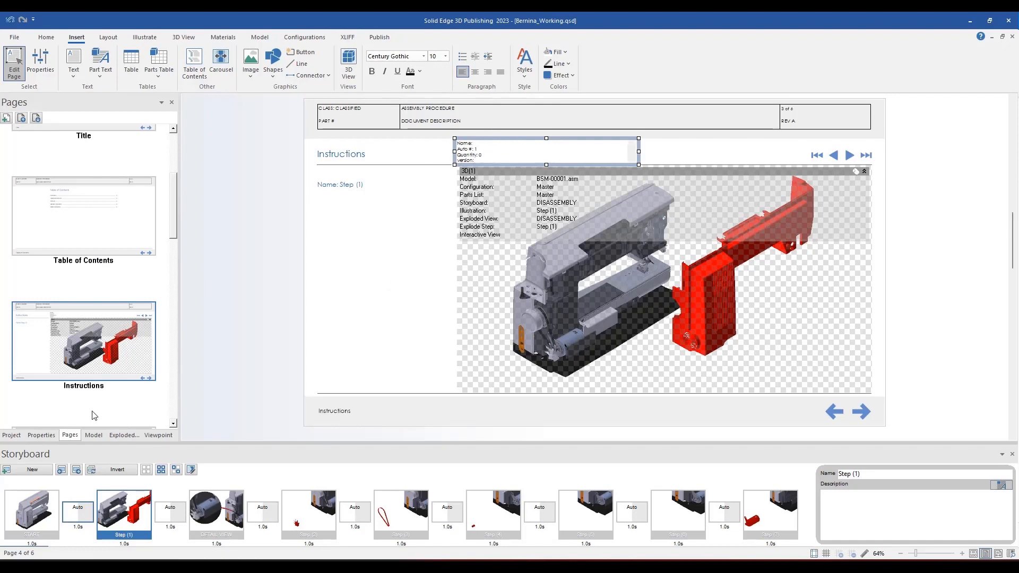
# Set the part text box to display only the Document Number note, clearing all other note fields.
pyautogui.click(41, 435)
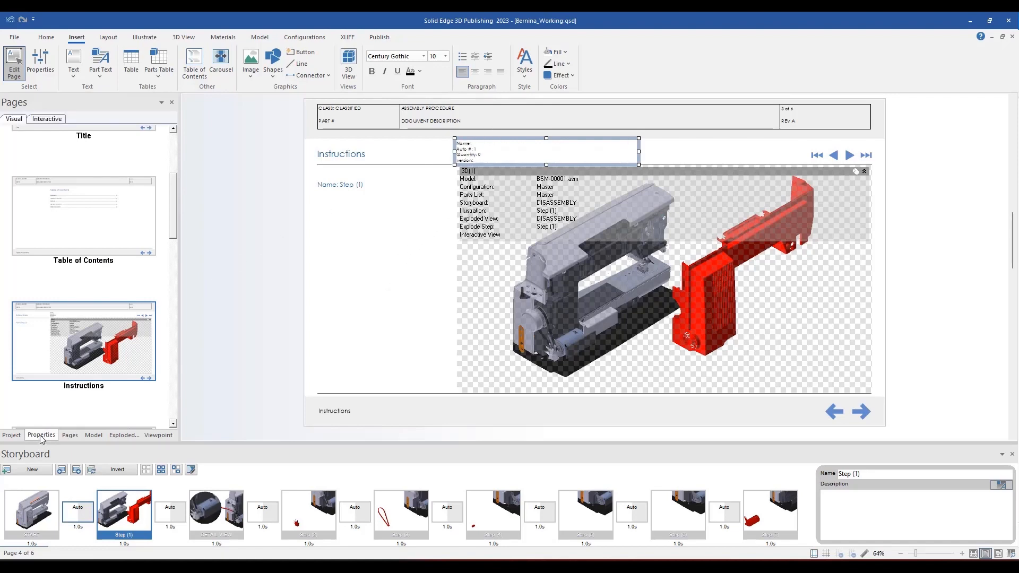
pyautogui.click(46, 119)
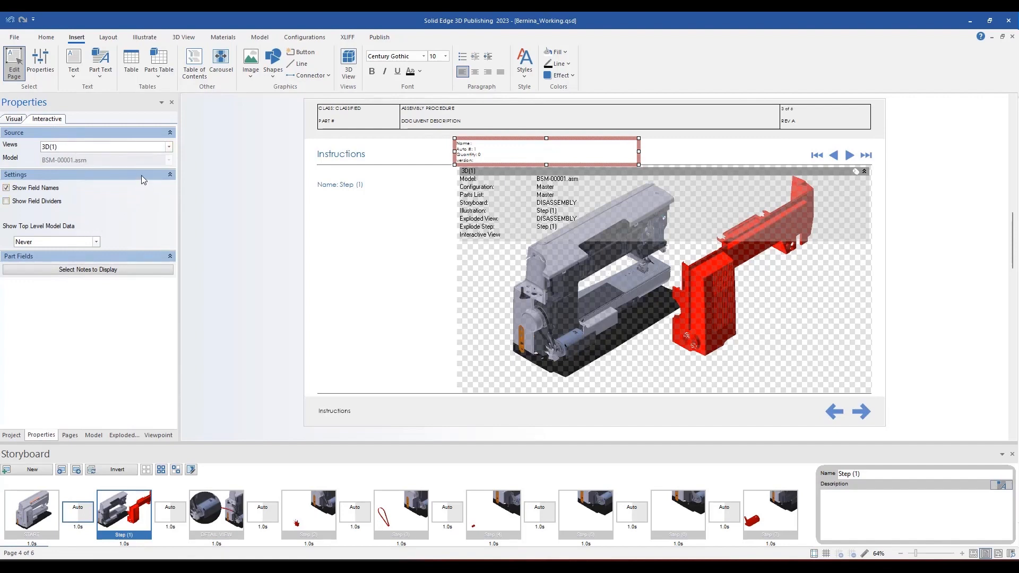
pyautogui.click(112, 268)
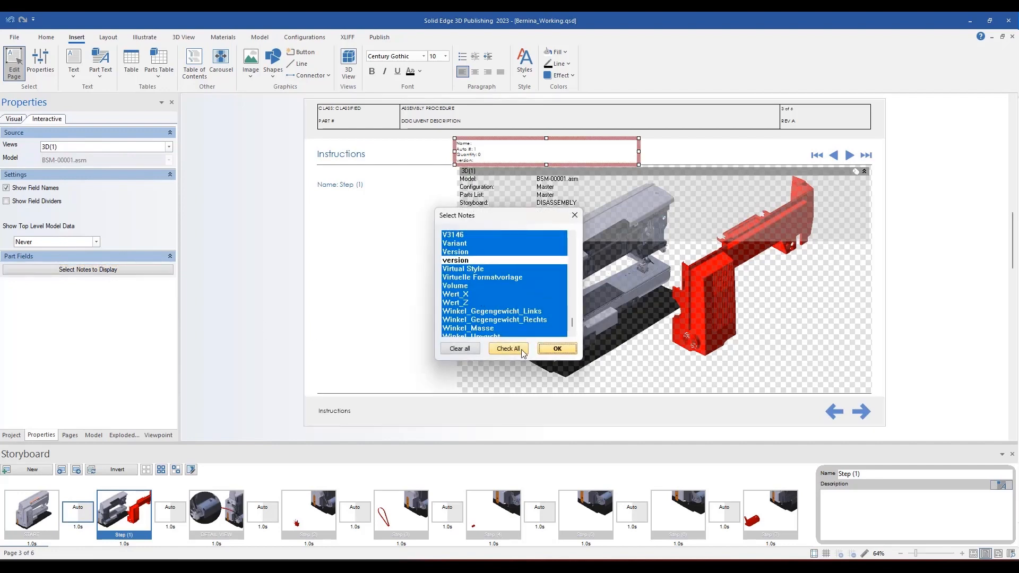
pyautogui.click(459, 349)
pyautogui.scroll(15, 476, 304)
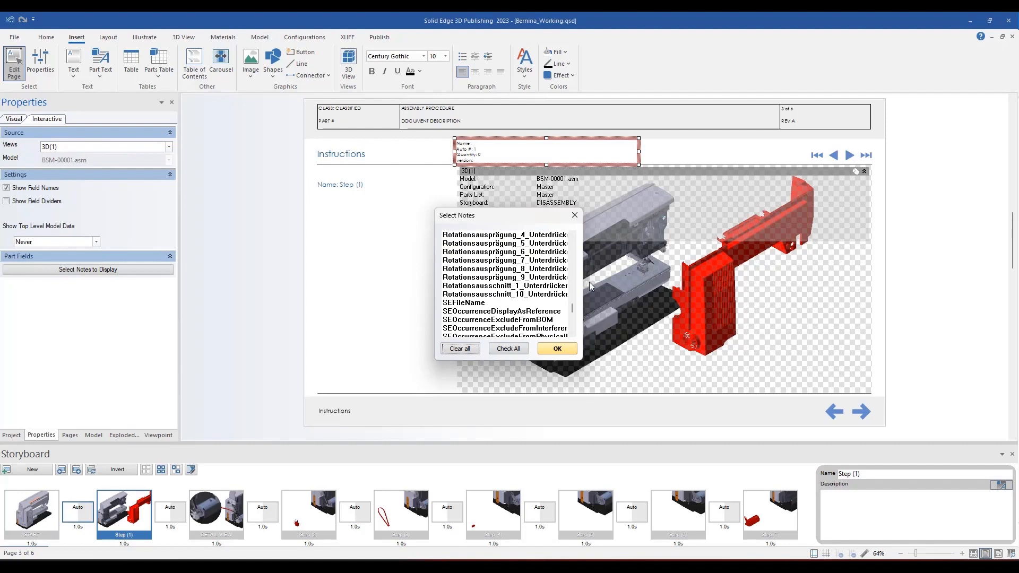
pyautogui.moveTo(574, 310); pyautogui.dragTo(576, 274)
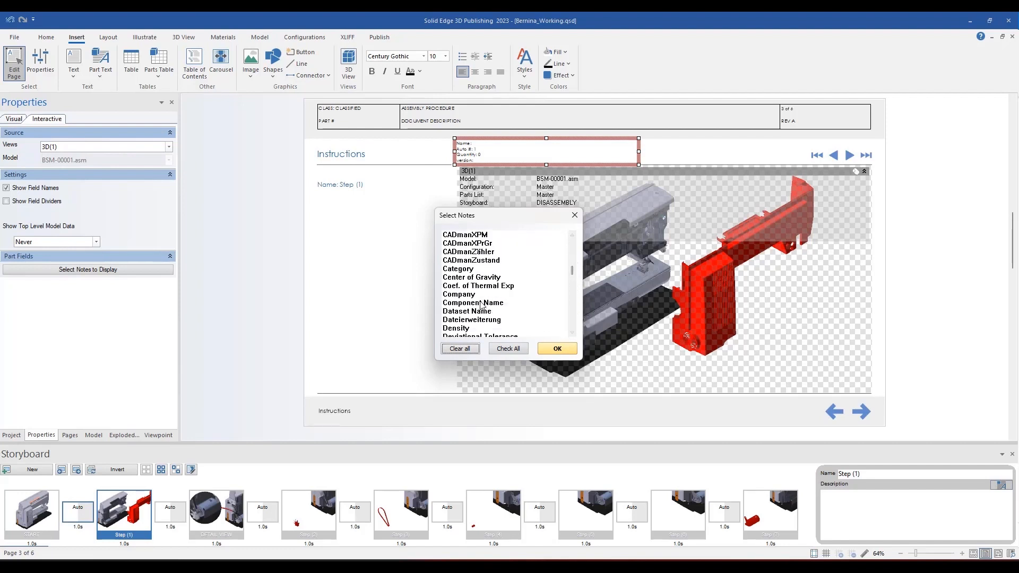
pyautogui.scroll(-1, 469, 328)
pyautogui.scroll(-3, 469, 328)
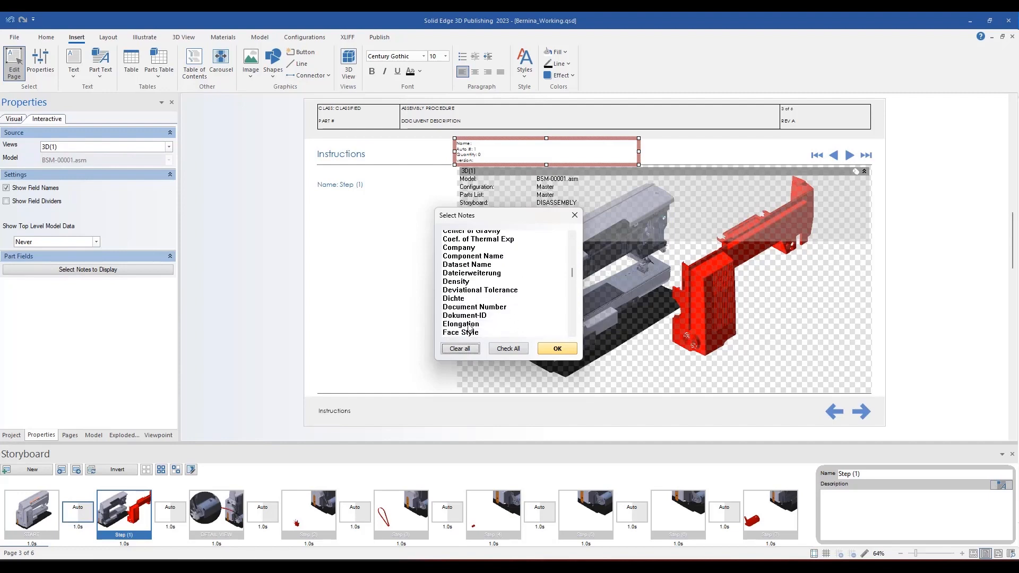
pyautogui.click(474, 303)
pyautogui.click(557, 349)
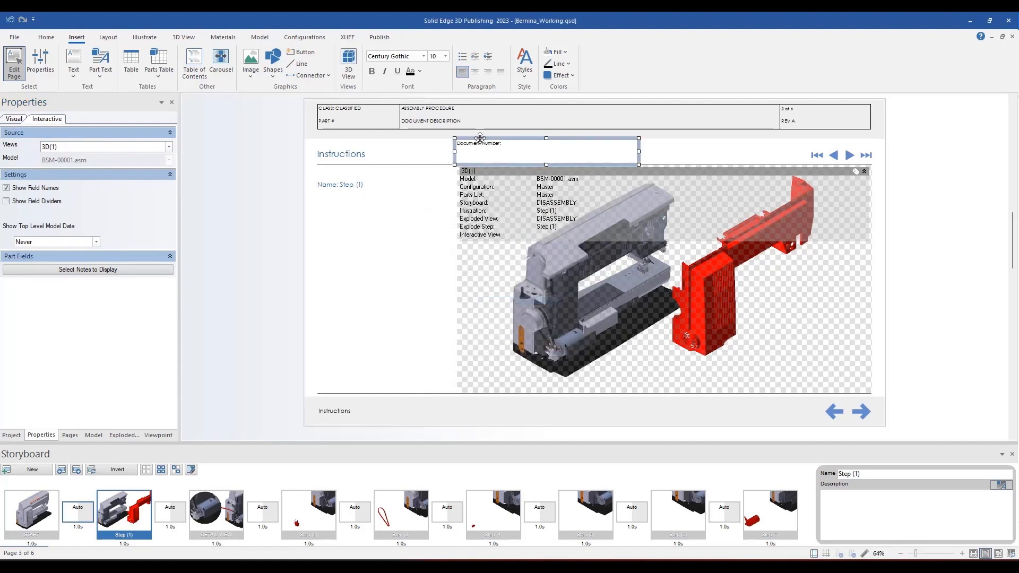
# Format the Document Number text as 18 pt, bold and red, and finish editing the page.
pyautogui.click(446, 56)
pyautogui.click(435, 129)
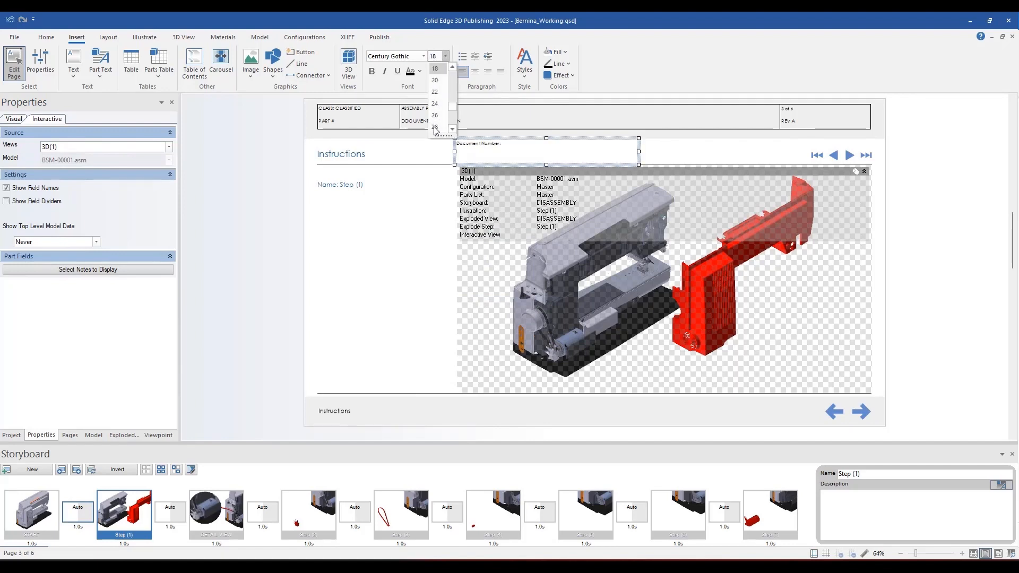
pyautogui.click(372, 71)
pyautogui.click(419, 72)
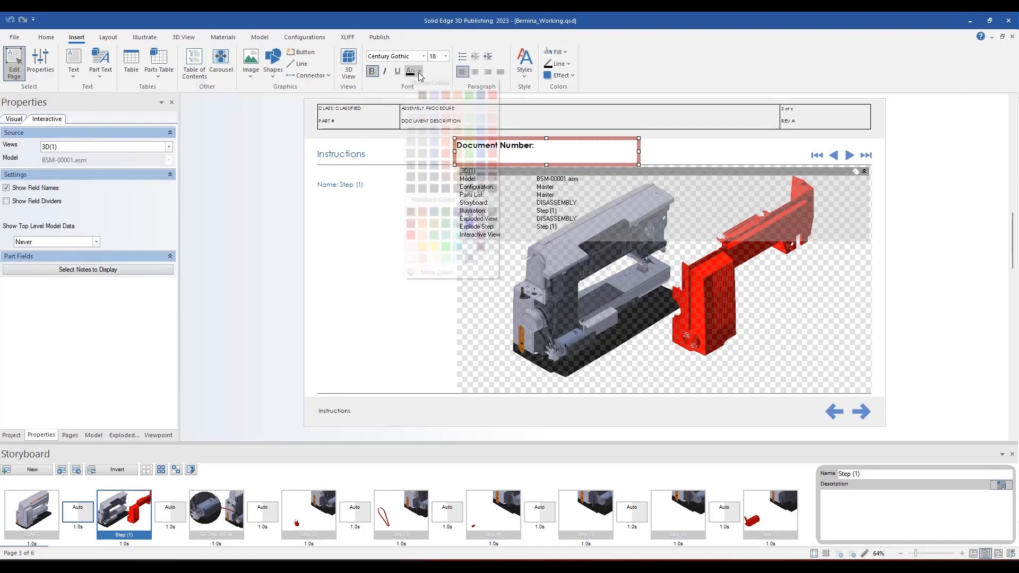
pyautogui.click(491, 96)
pyautogui.click(396, 279)
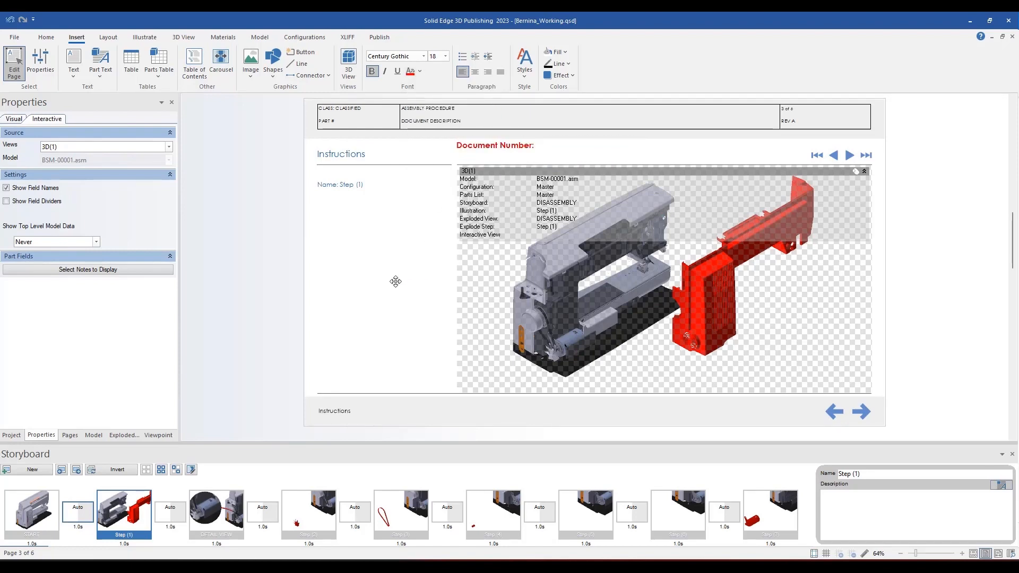
pyautogui.click(453, 275)
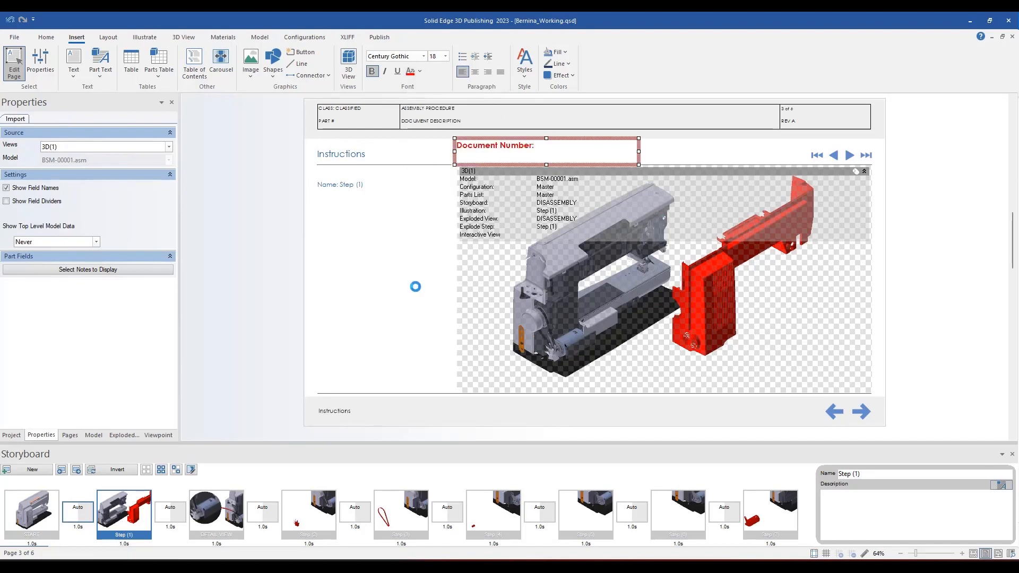
pyautogui.press('Escape')
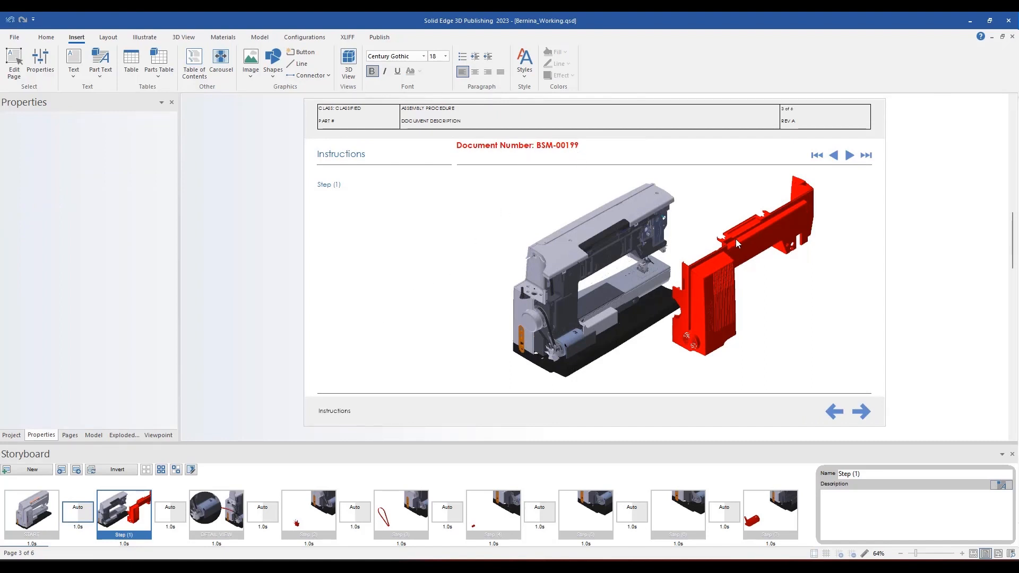
# Play the storyboard from DETAIL VIEW through Step (5) to check the document number shown for each removed part.
pyautogui.click(181, 514)
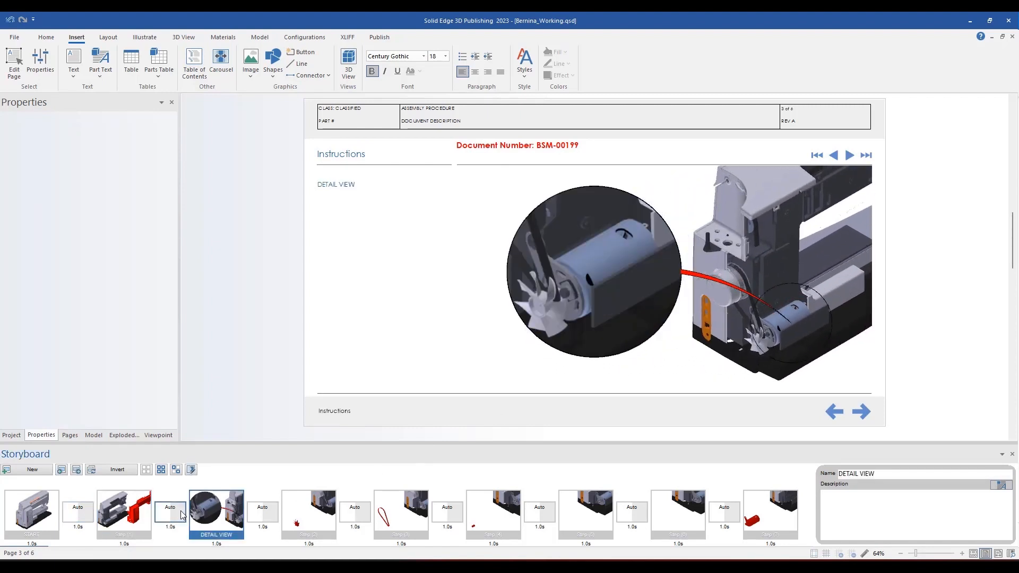
pyautogui.click(272, 512)
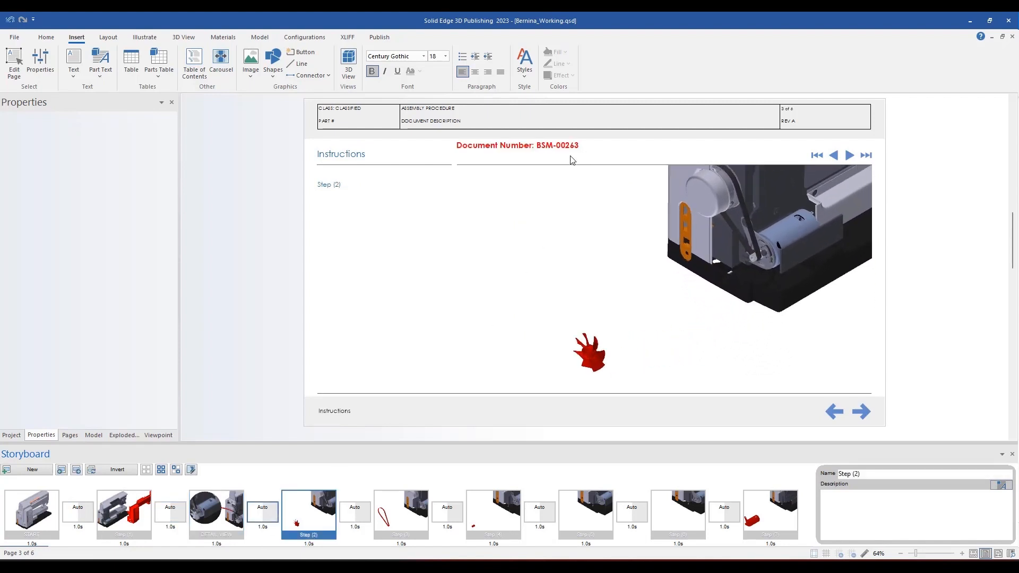
pyautogui.click(366, 515)
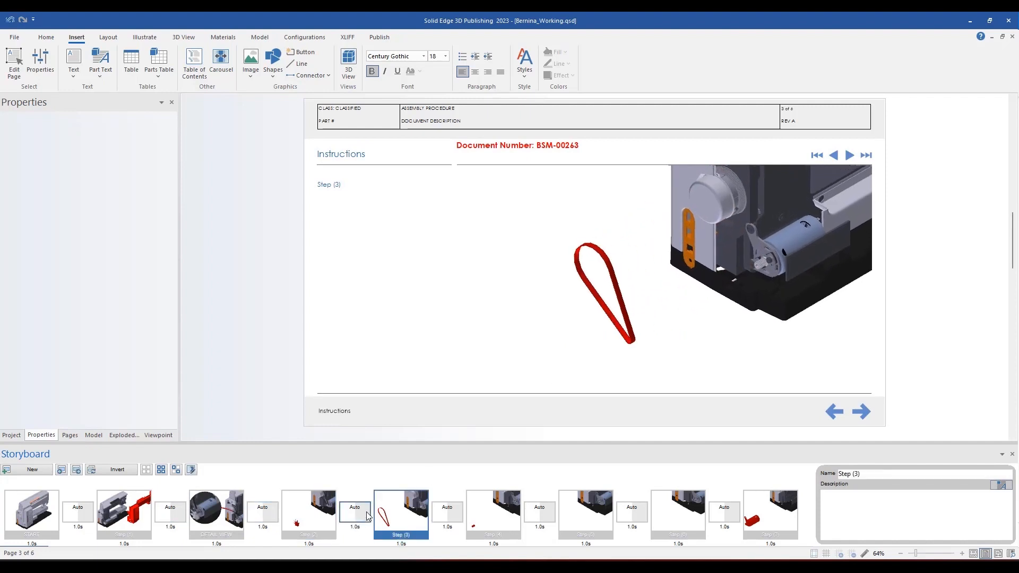
pyautogui.click(456, 519)
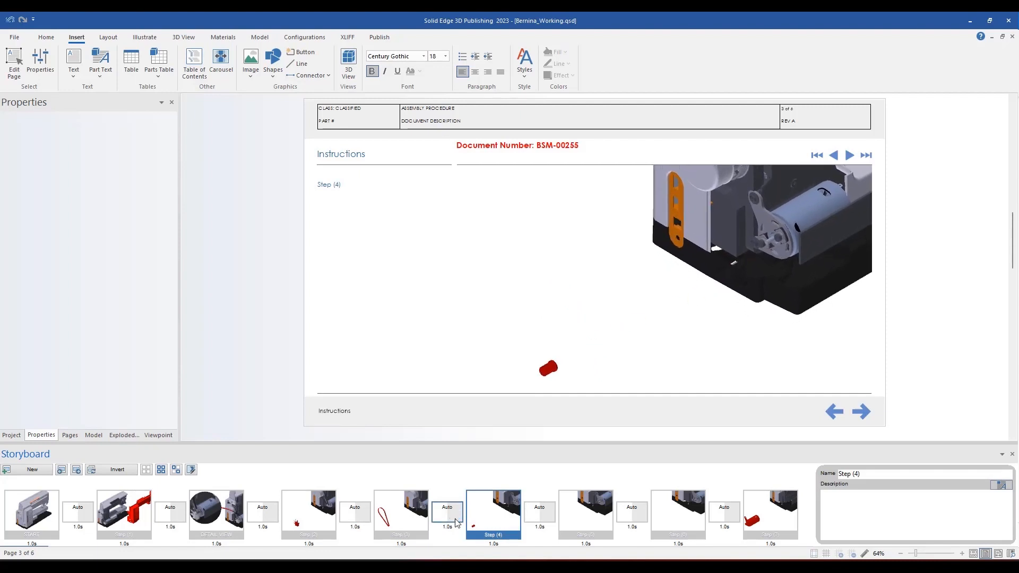
pyautogui.click(542, 519)
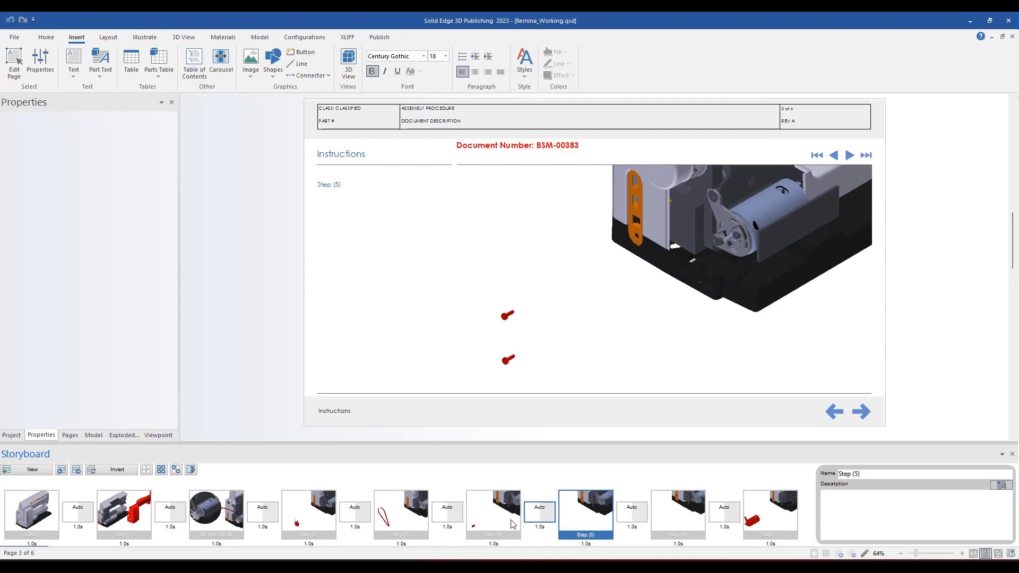
# Rename Step (1) as REMOVE BACK COVER and enter the description "TO ACCESS THE MOTOR, FIRST REMOVE BACK COVER".
pyautogui.click(118, 509)
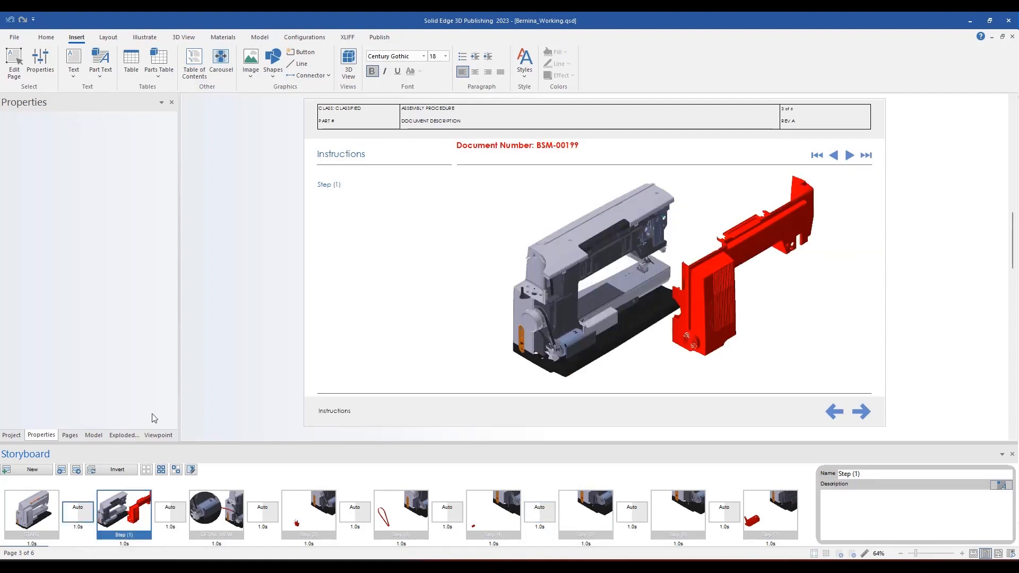
pyautogui.click(70, 435)
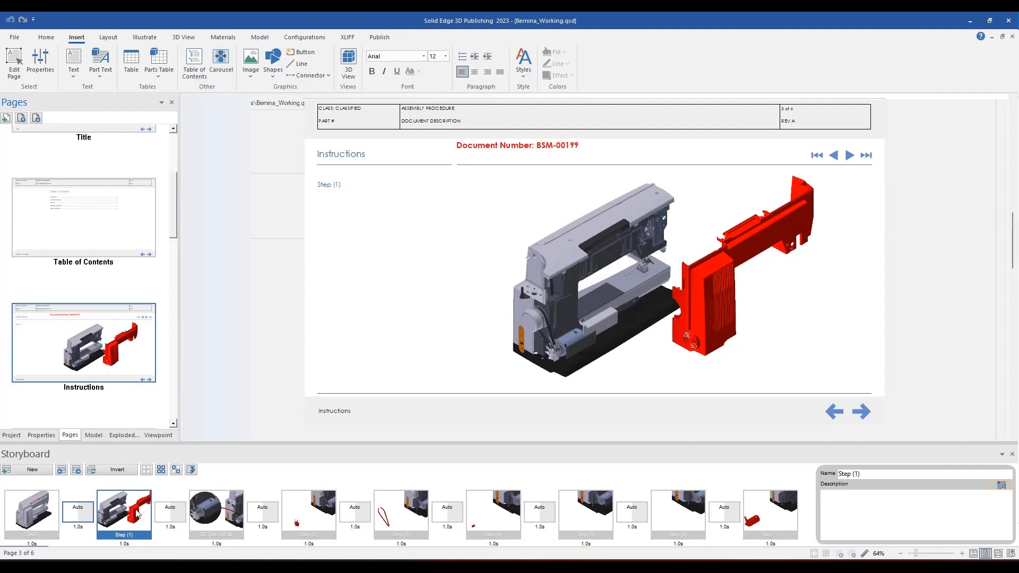
pyautogui.moveTo(863, 472); pyautogui.dragTo(835, 474)
pyautogui.write('CK COVER')
pyautogui.click(842, 494)
pyautogui.write('TO A')
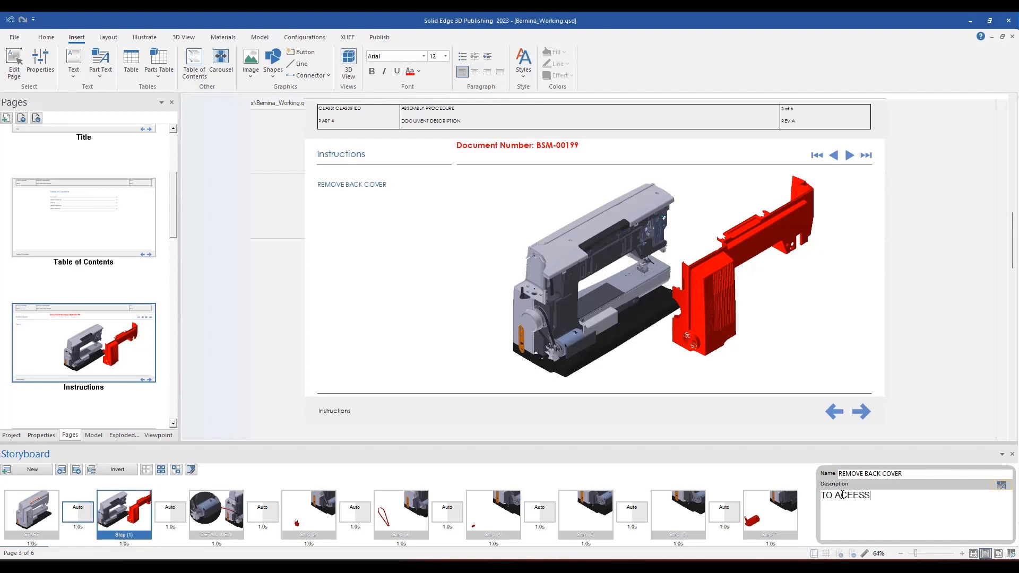
pyautogui.write('CCESS THE MOTOR, FIRST REMOVE BACK COVER')
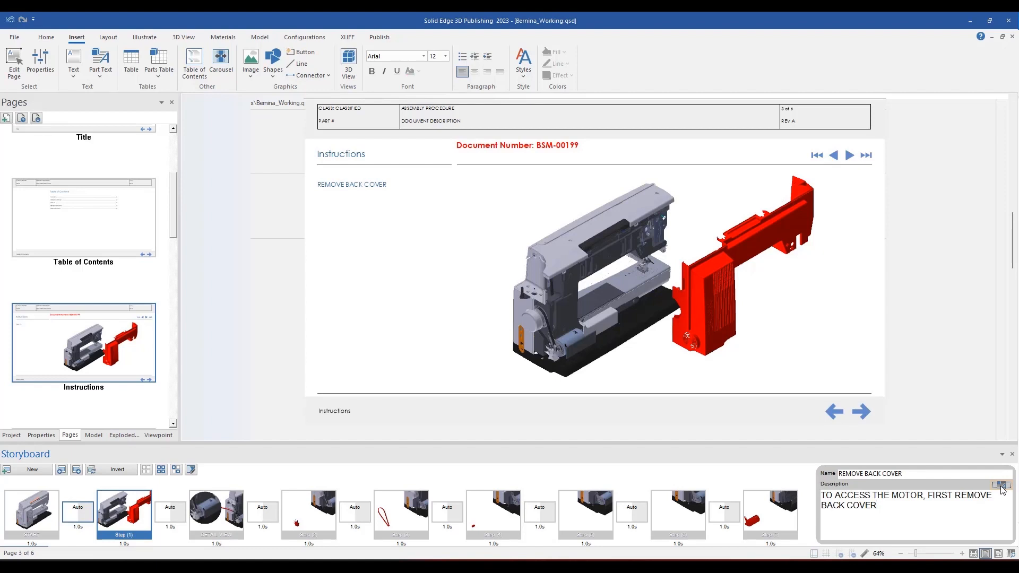
# Make the words BACK COVER bold and red in the description and refresh the REMOVE BACK COVER illustration on the page.
pyautogui.click(1001, 486)
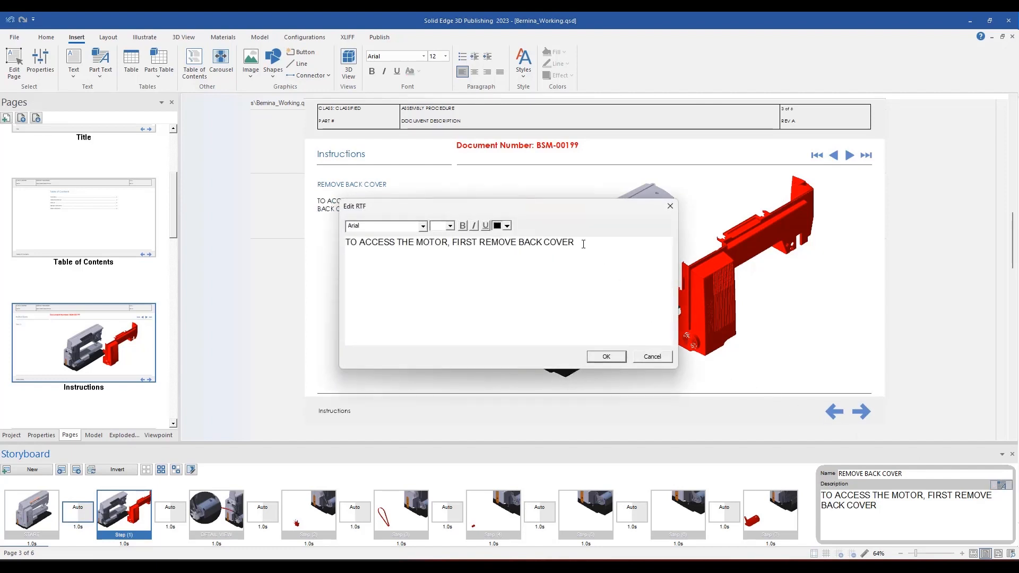
pyautogui.moveTo(579, 242); pyautogui.dragTo(519, 238)
pyautogui.click(462, 225)
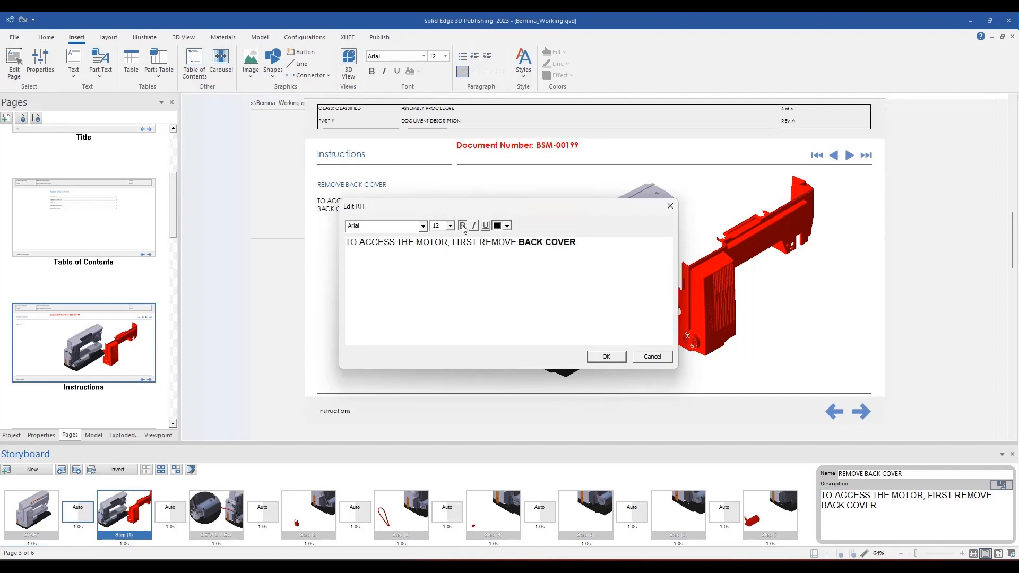
pyautogui.click(507, 226)
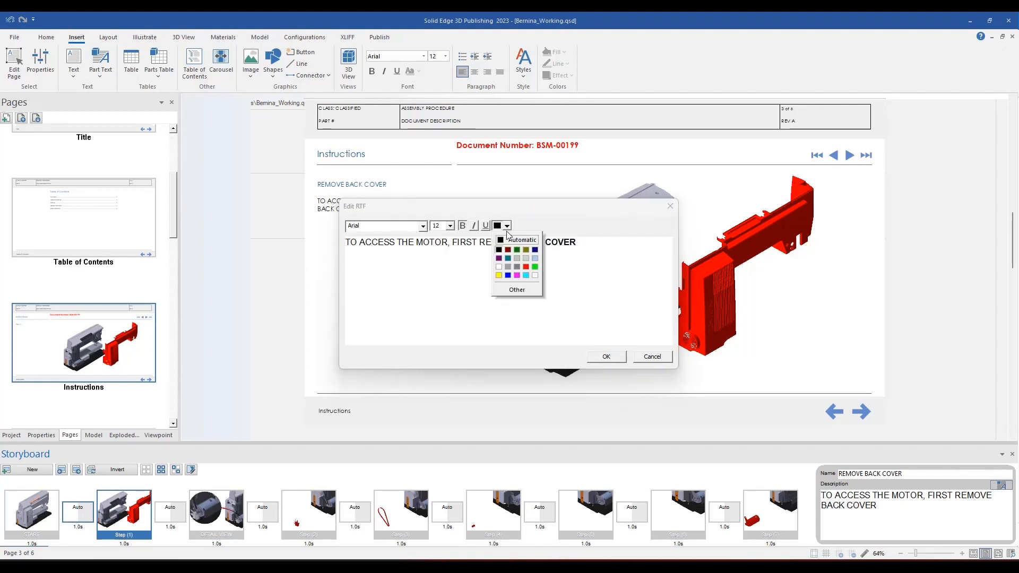
pyautogui.click(527, 265)
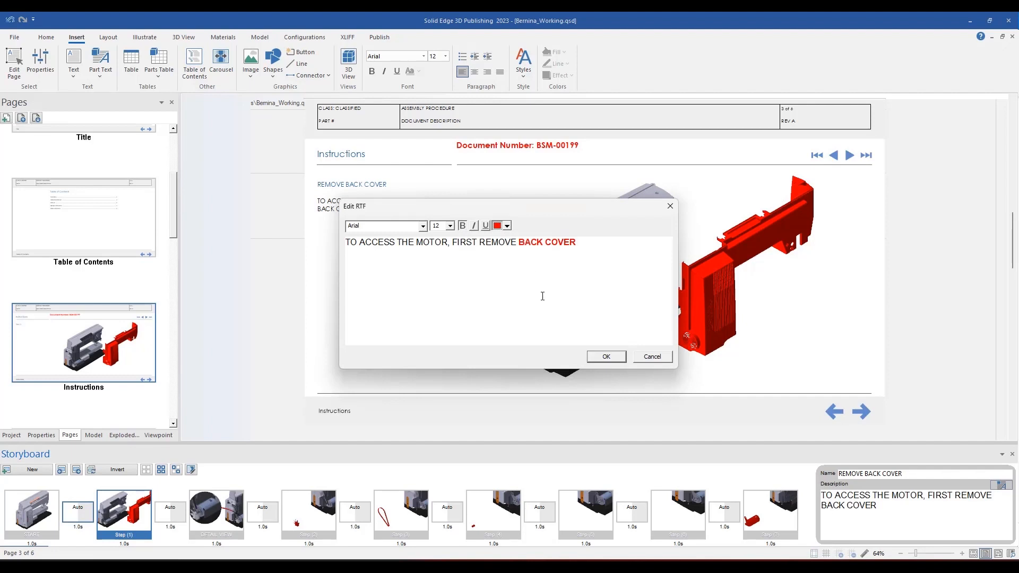
pyautogui.click(609, 358)
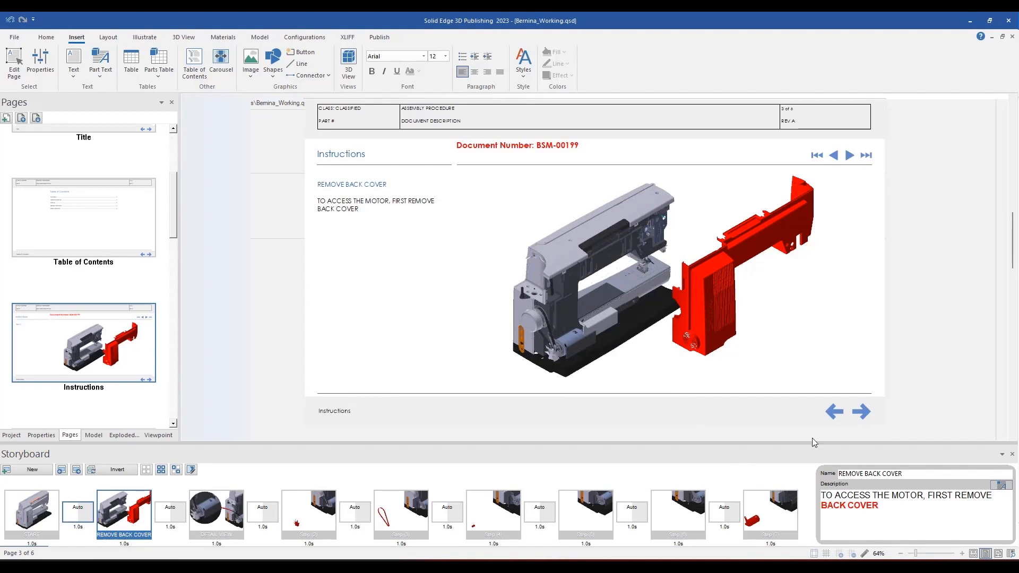
pyautogui.click(303, 513)
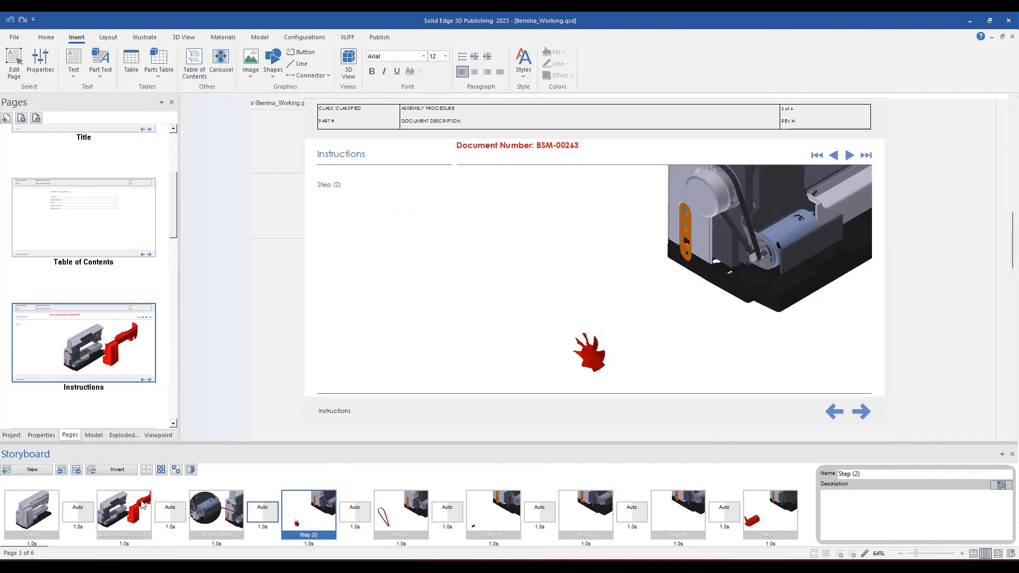
pyautogui.click(141, 506)
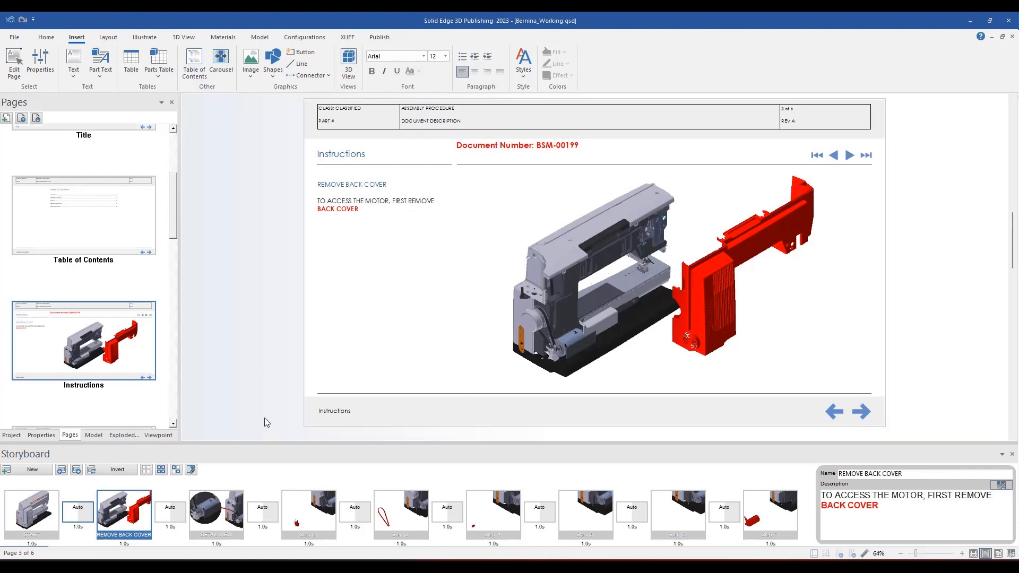
# Return to the REMOVE BACK COVER step and set its incoming transition type to Automatic, based on view.
pyautogui.click(850, 156)
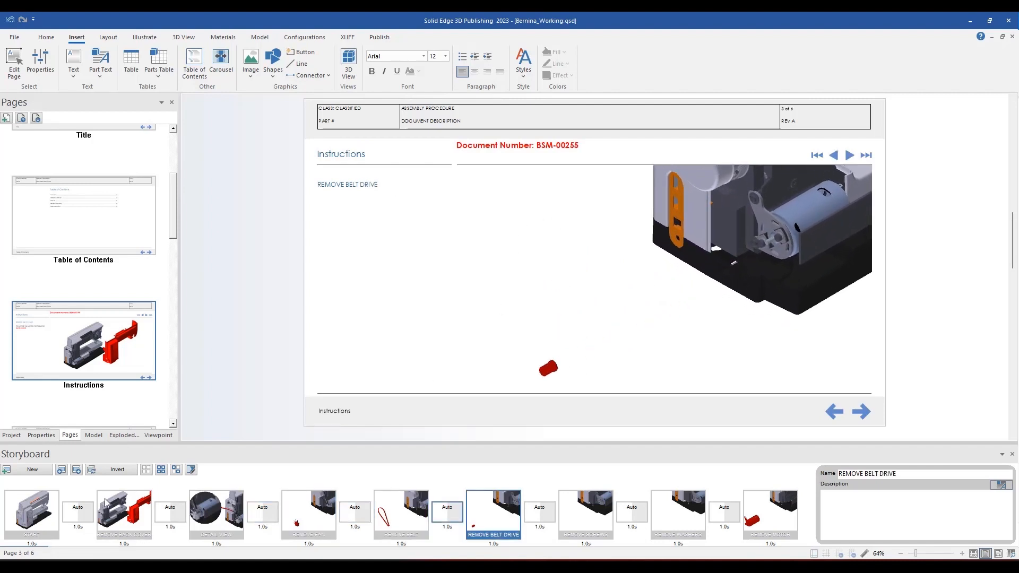
pyautogui.click(118, 510)
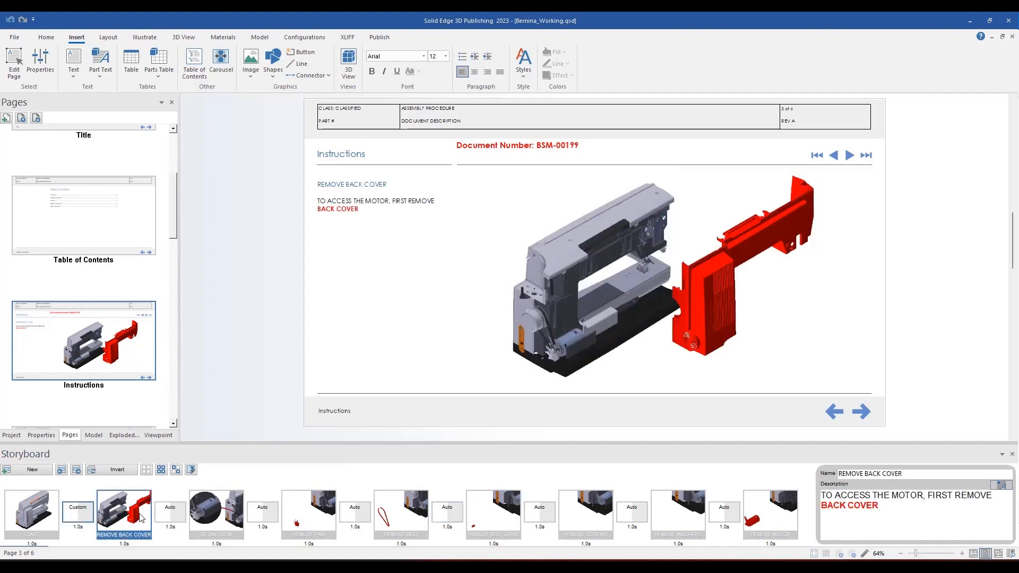
pyautogui.rightClick(83, 517)
pyautogui.moveTo(122, 519)
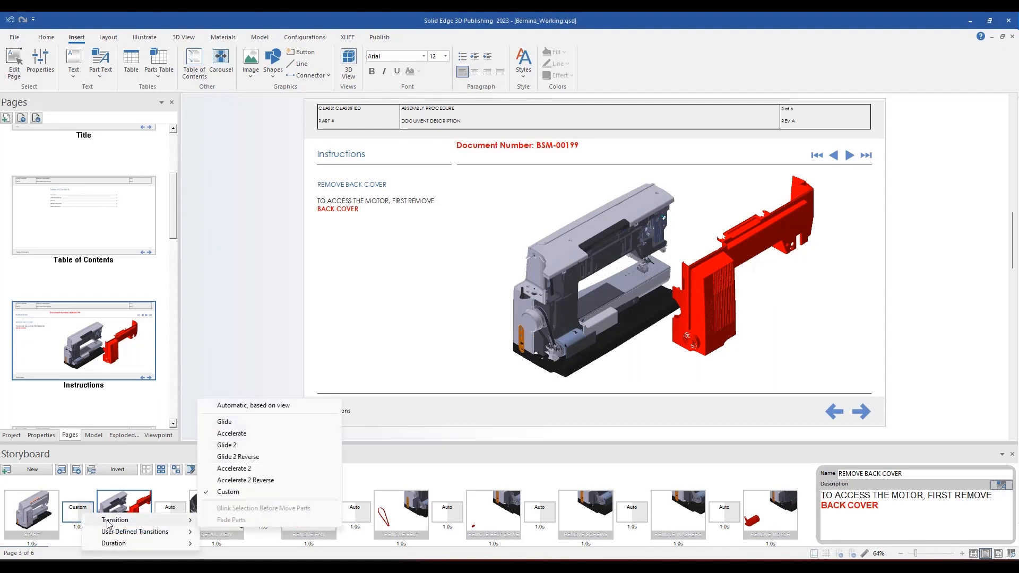
pyautogui.click(252, 406)
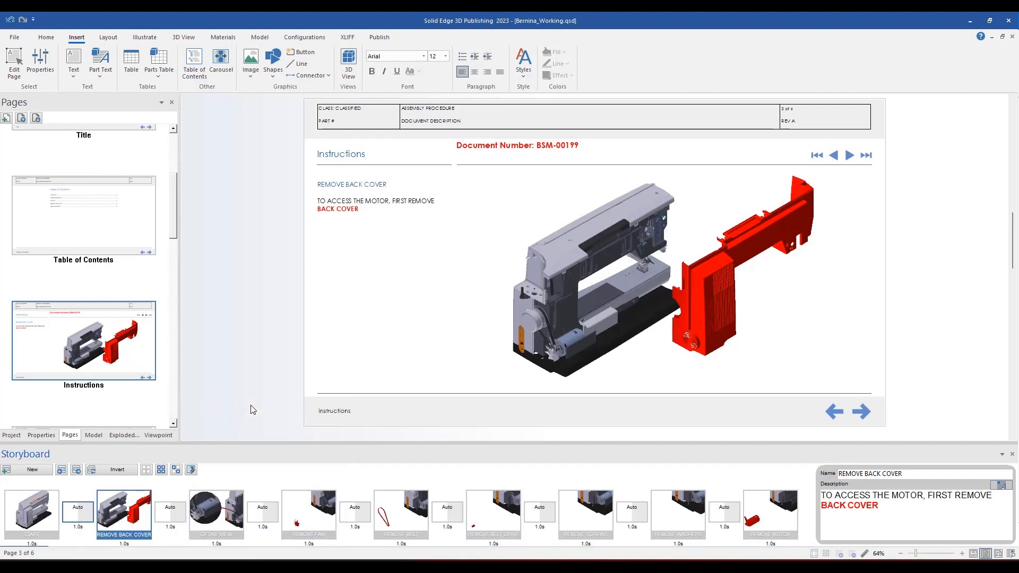
# Edit the transition timing between START and REMOVE BACK COVER to include Flash Parts alongside Change View and Animate.
pyautogui.rightClick(89, 518)
pyautogui.moveTo(121, 520)
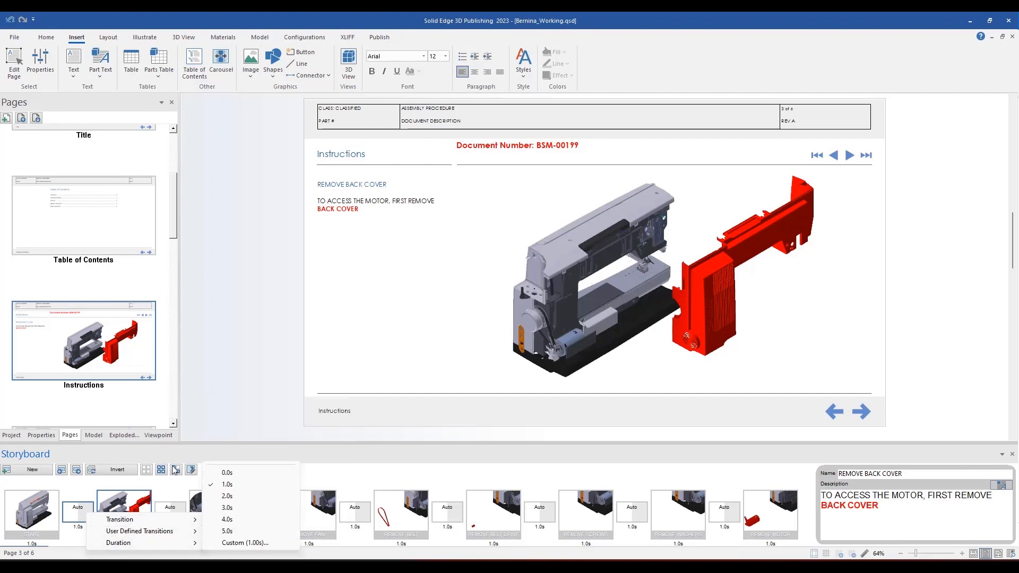
pyautogui.click(192, 474)
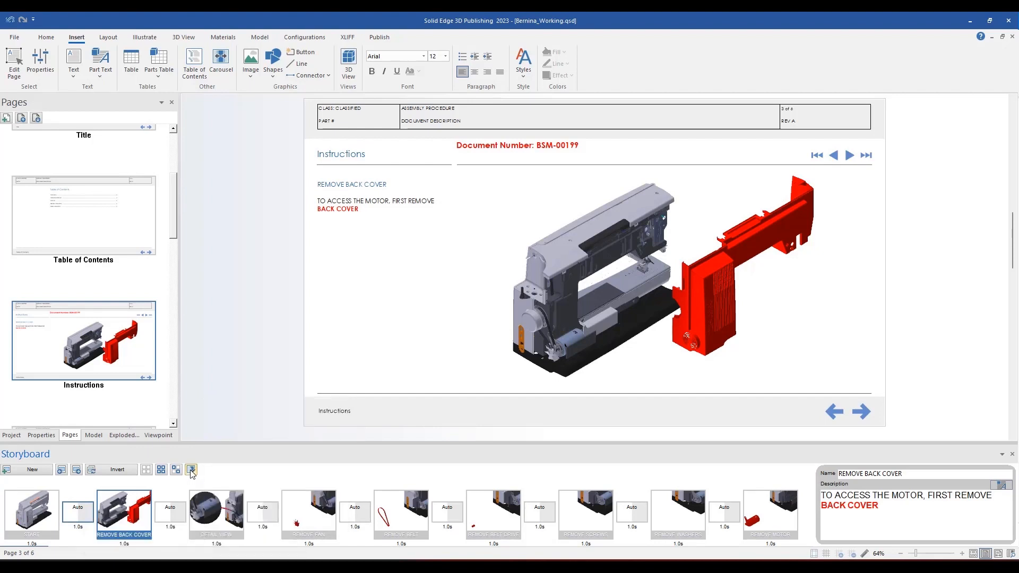
pyautogui.click(191, 470)
pyautogui.click(357, 302)
pyautogui.click(357, 301)
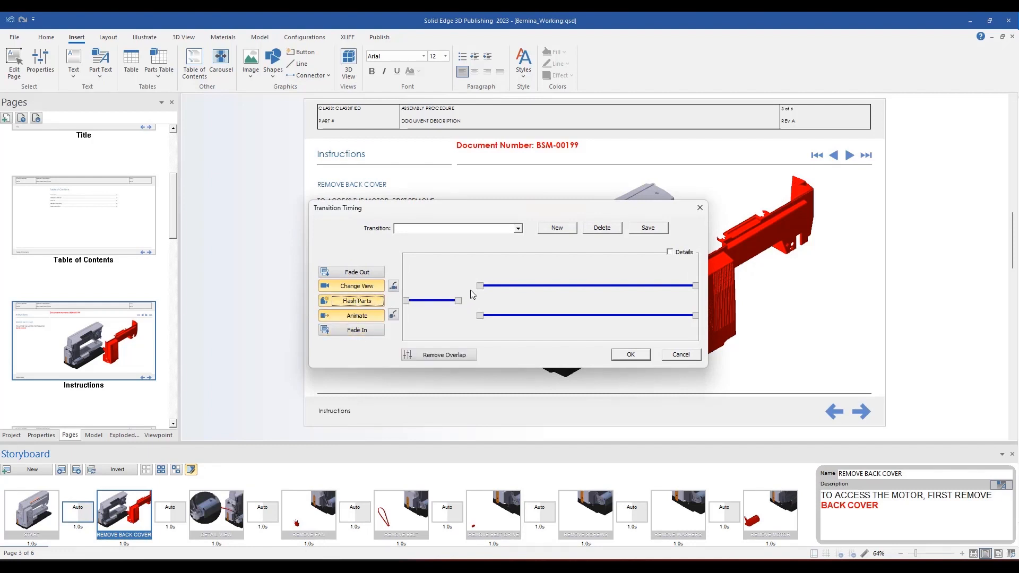
# Sequence the transition with Flash Parts until about 0.27, Change View about 0.25 to 0.59, and Animate about 0.57 to 1.00.
pyautogui.moveTo(459, 301); pyautogui.dragTo(575, 316)
pyautogui.moveTo(695, 285); pyautogui.dragTo(573, 291)
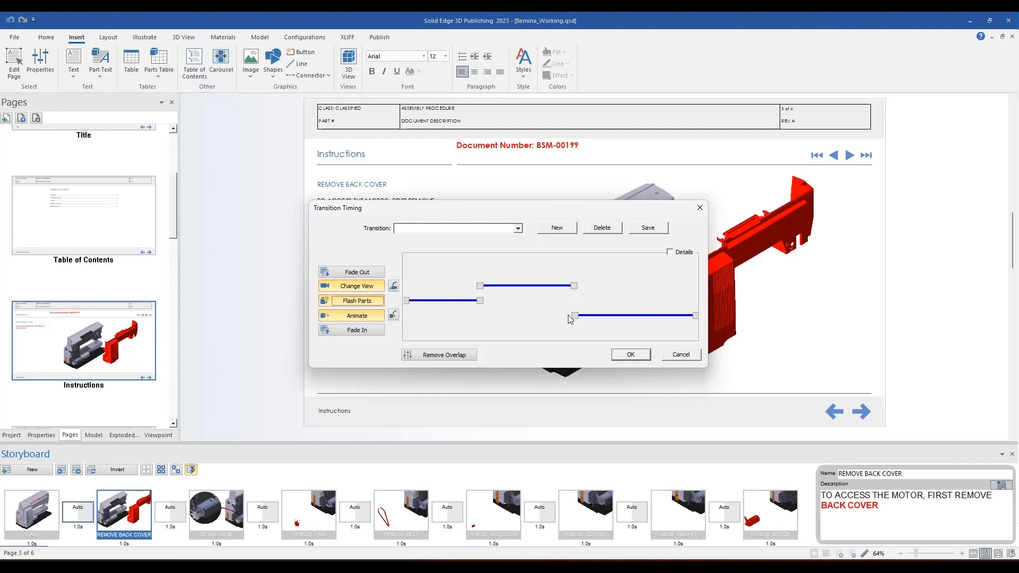
pyautogui.click(670, 252)
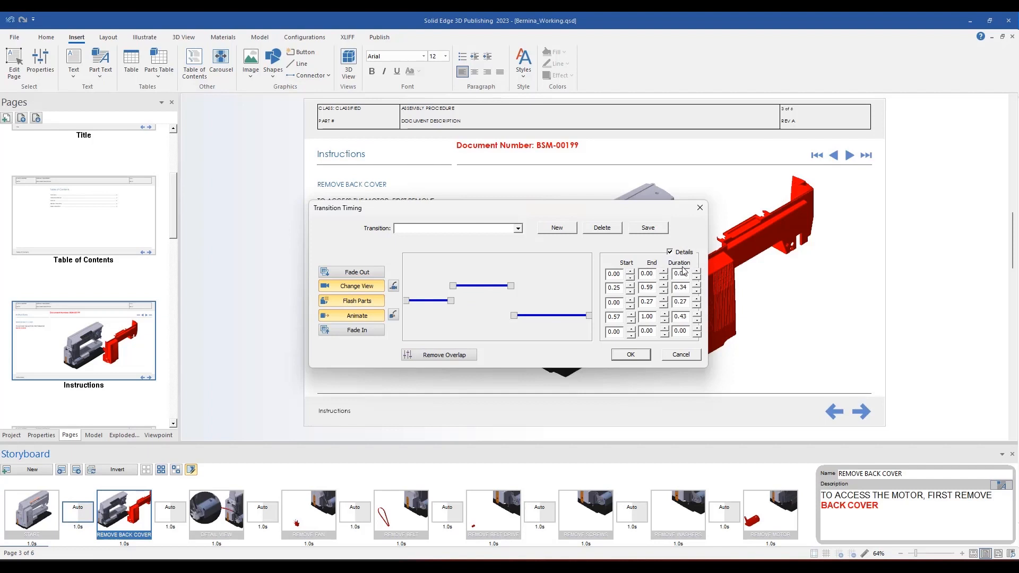
pyautogui.click(631, 355)
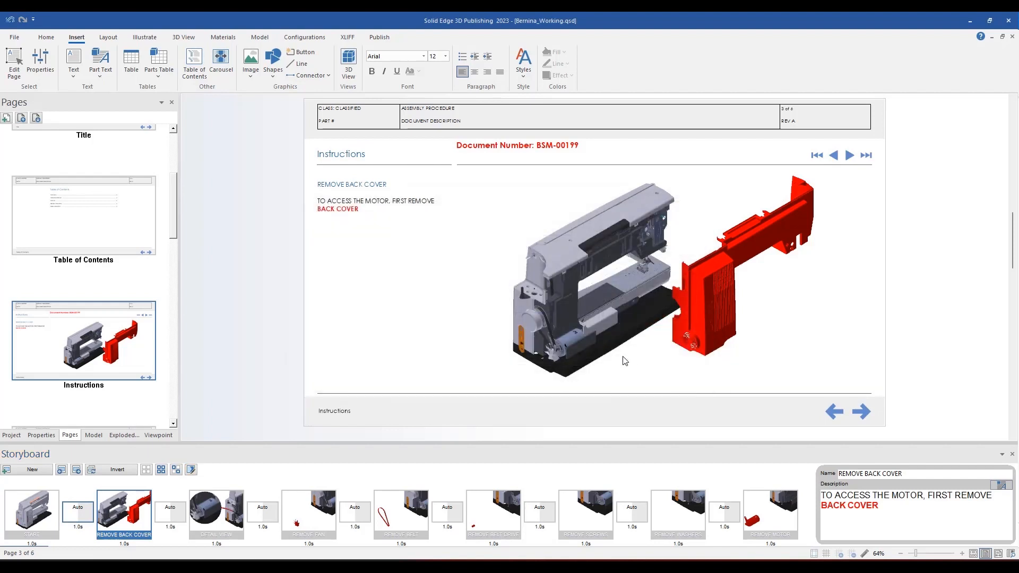
# Set the transition from START to REMOVE BACK COVER to a duration of 5.0 s and play it.
pyautogui.rightClick(89, 513)
pyautogui.moveTo(181, 541)
pyautogui.click(227, 530)
pyautogui.click(47, 512)
pyautogui.click(88, 516)
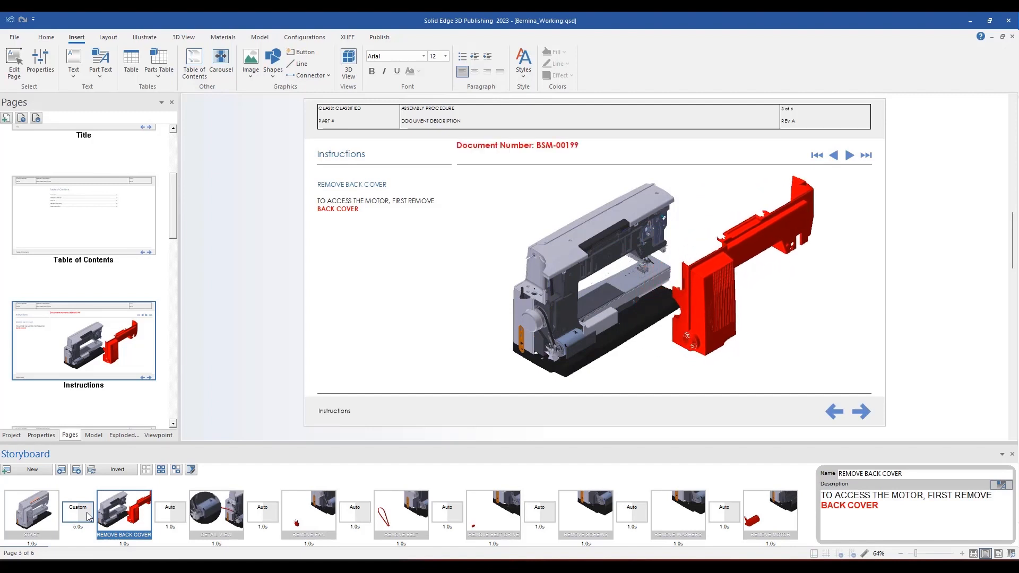
# Extend Flash Parts in the transition timing, delay Change View and Animate to follow in sequence, and replay the transition from START.
pyautogui.click(192, 470)
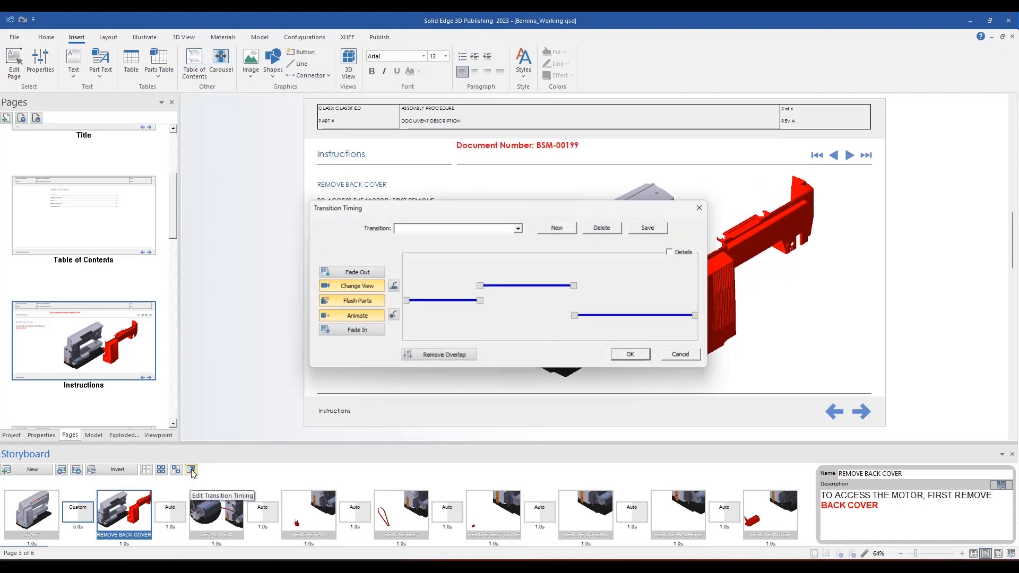
pyautogui.moveTo(479, 300); pyautogui.dragTo(533, 302)
pyautogui.moveTo(480, 285); pyautogui.dragTo(490, 286)
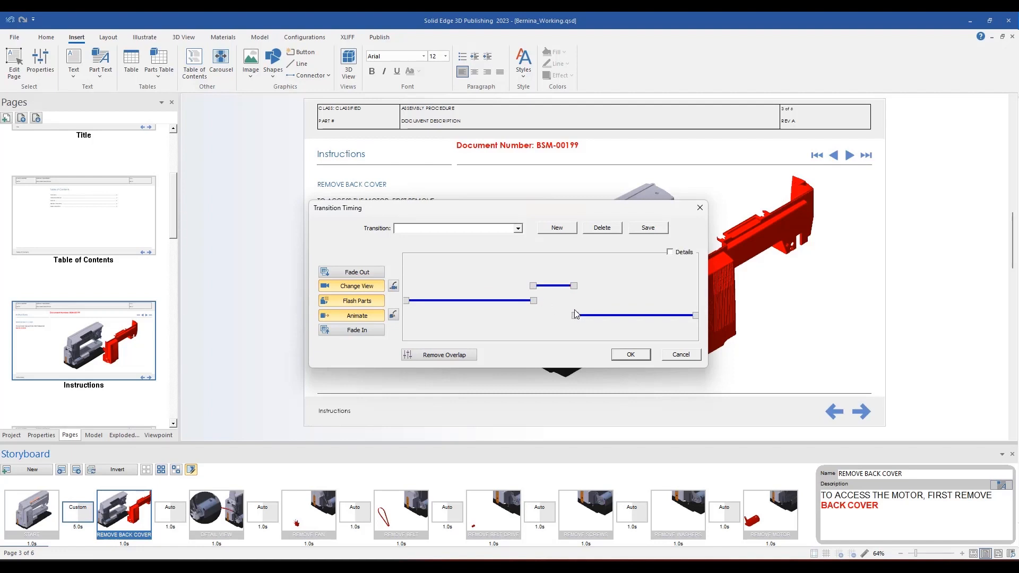
pyautogui.moveTo(578, 316); pyautogui.dragTo(622, 316)
pyautogui.click(576, 287)
pyautogui.moveTo(574, 286); pyautogui.dragTo(623, 289)
pyautogui.click(623, 355)
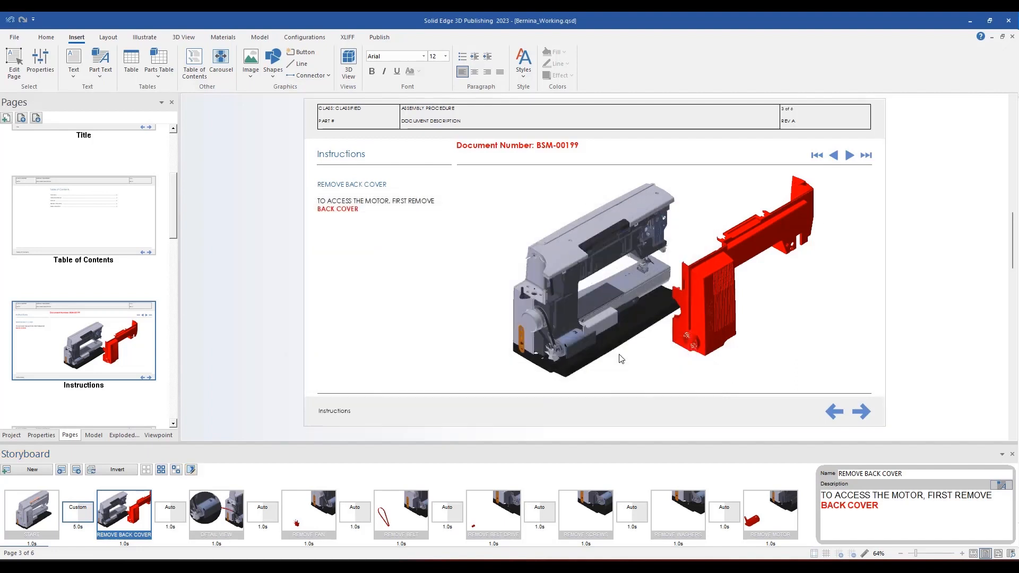
pyautogui.click(58, 523)
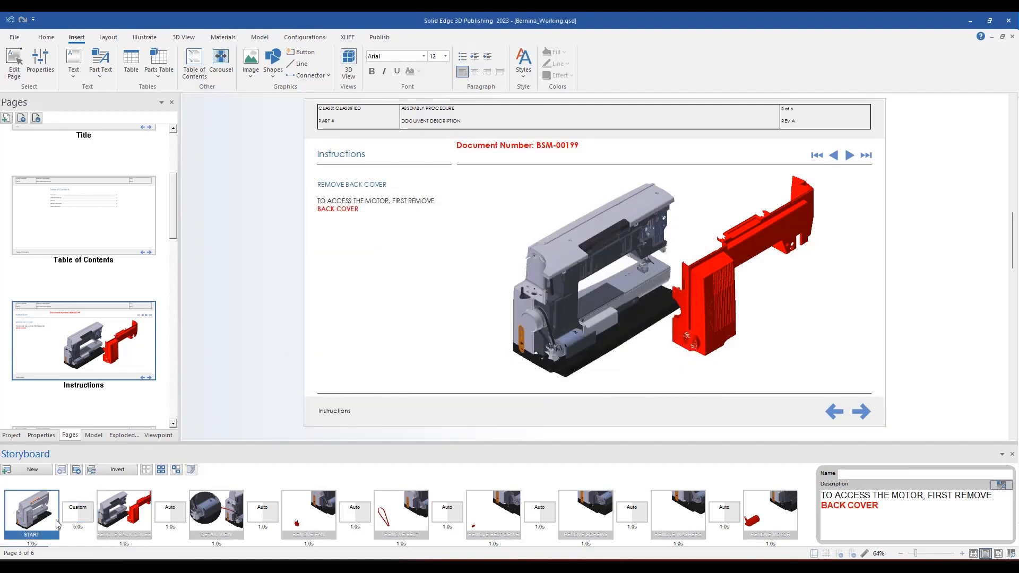
pyautogui.click(86, 512)
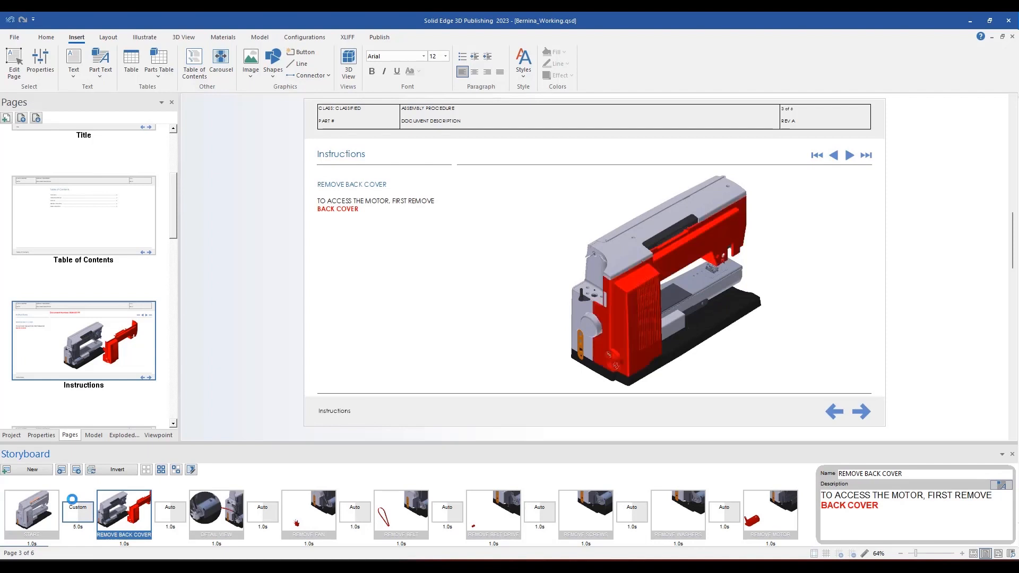